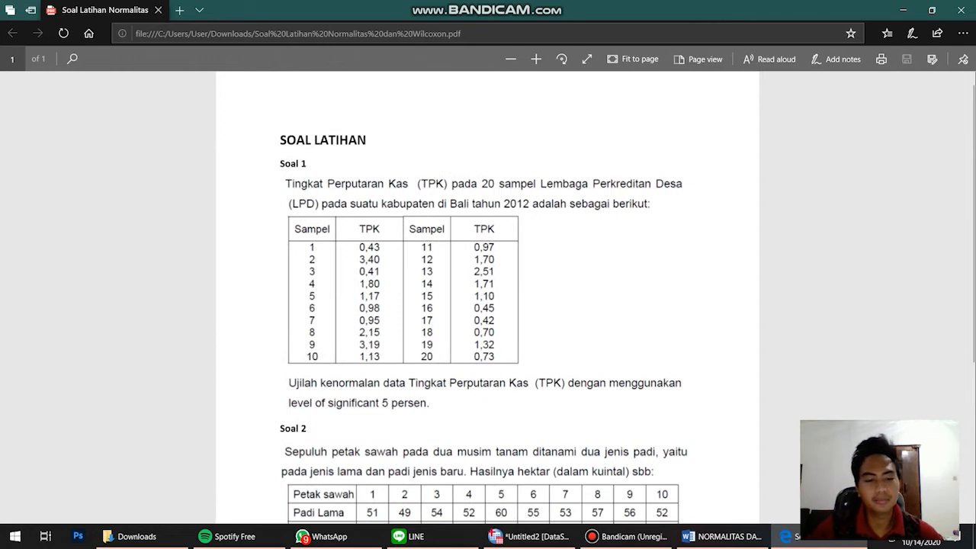
Switch to the SPSS data editor and enter 0.43 as the first TPK value in row 1 of the first column
left_click(530, 536)
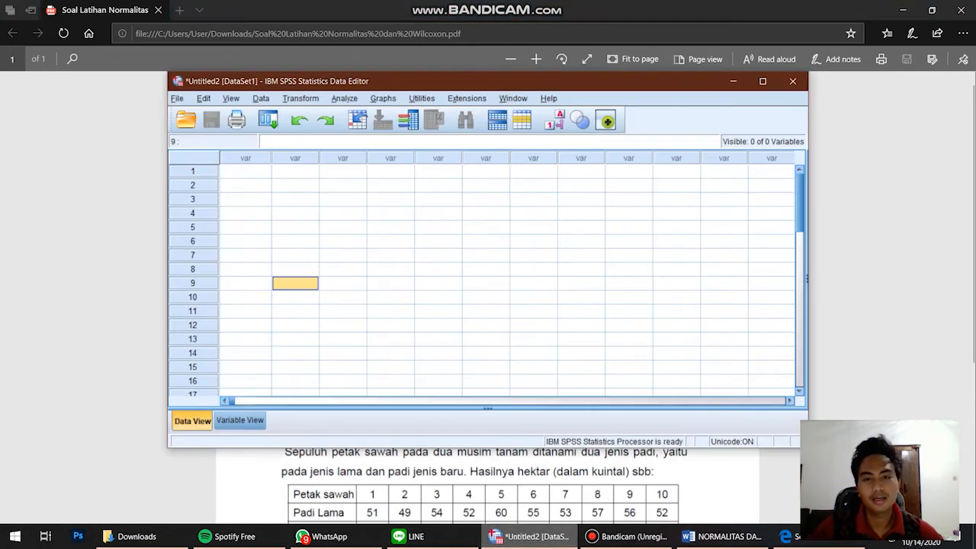
left_click(530, 536)
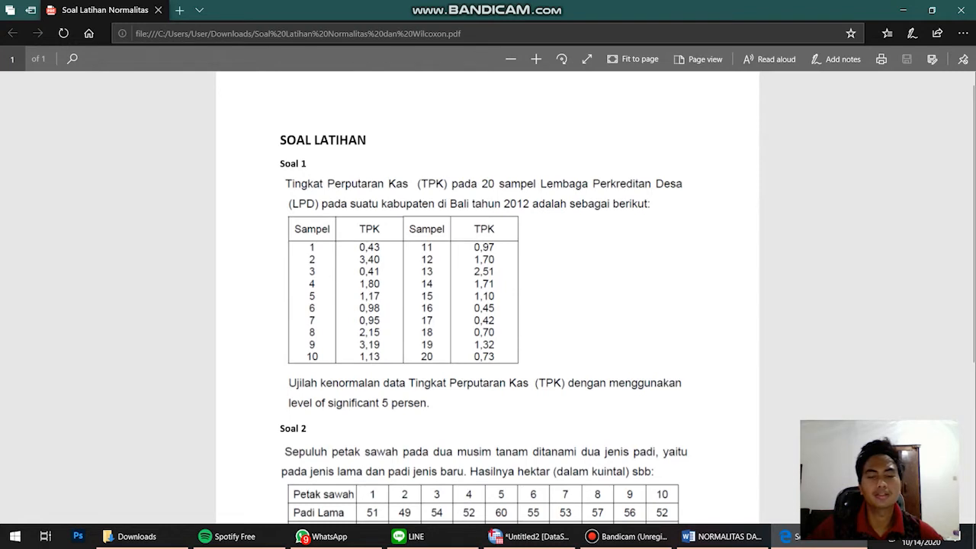
left_click(530, 536)
left_click(529, 537)
left_click(529, 536)
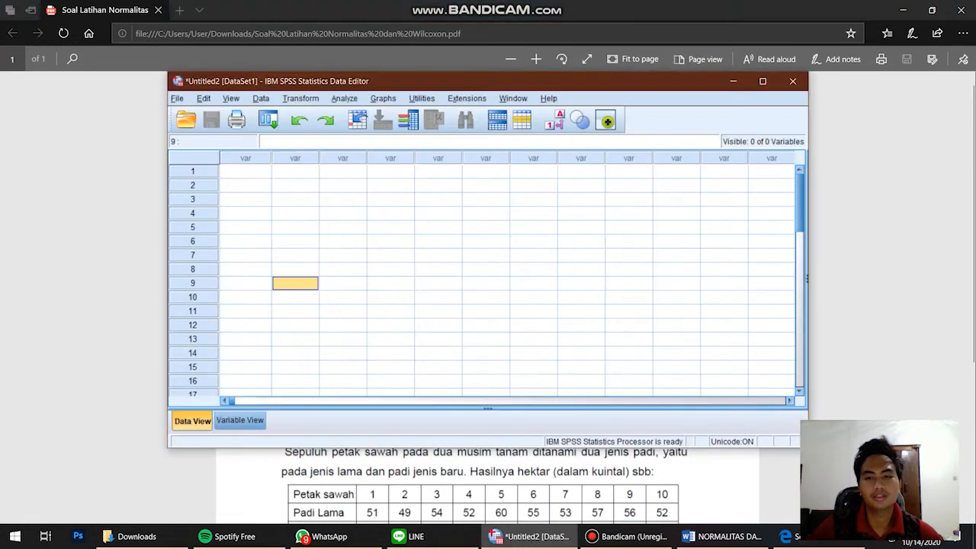
left_click(529, 536)
left_click(529, 536)
type("0.43")
key("Return")
Consult the PDF table for sample 2 and enter its TPK value 3.40 in row 2
key("alt+Tab")
key("alt+Tab")
key("Down")
key("Down")
key("Up")
key("Up")
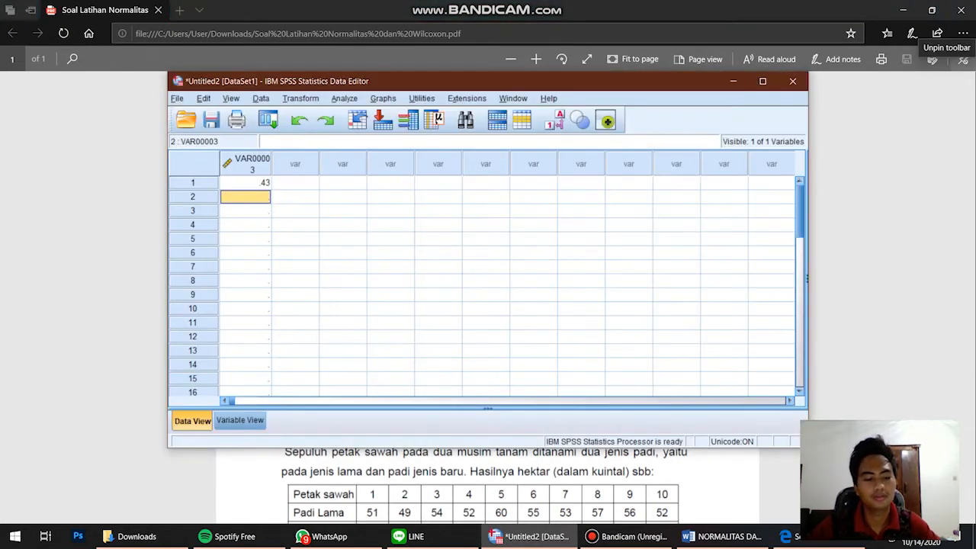
type("3.40")
key("Return")
Enter the TPK values of samples 3 and 4 from the PDF, 0.41 and 1.80, in rows 3 and 4
key("alt+Tab")
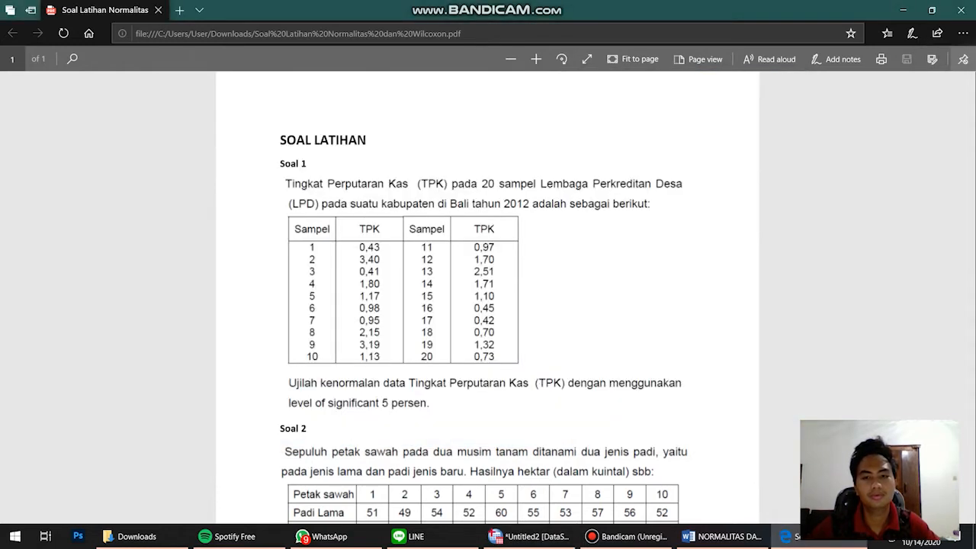
key("alt+Tab")
key("alt+Tab")
key("alt+Tab")
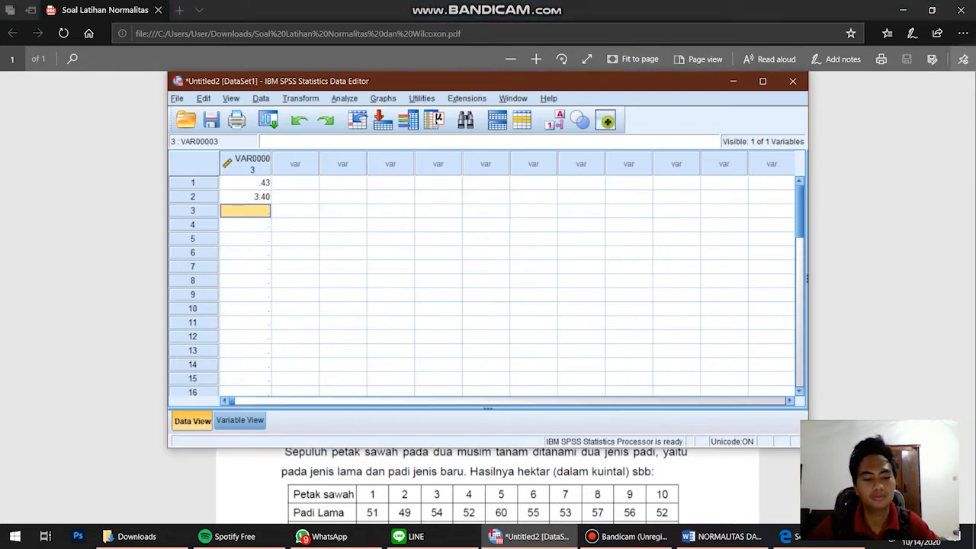
type("0.41")
key("alt+Tab")
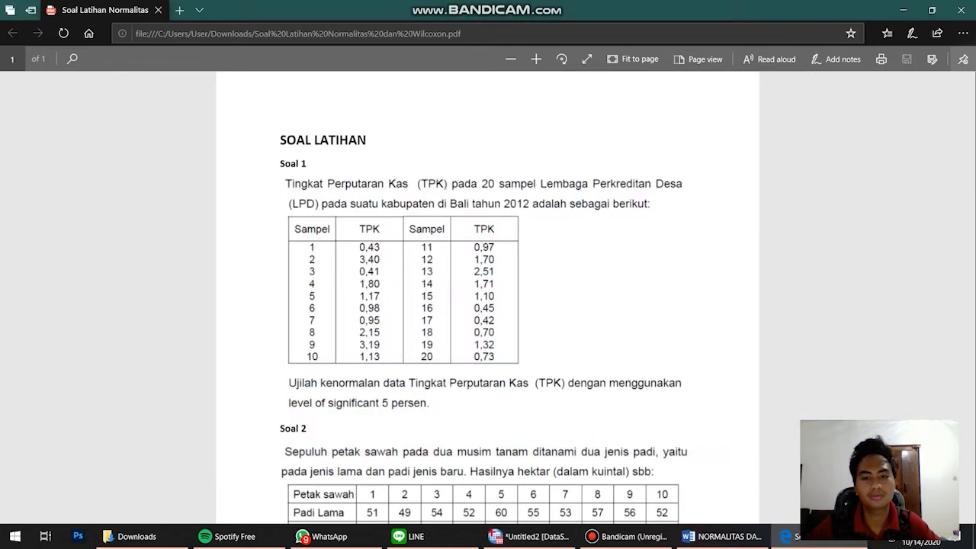
key("alt+Tab")
type("1.80")
key("Return")
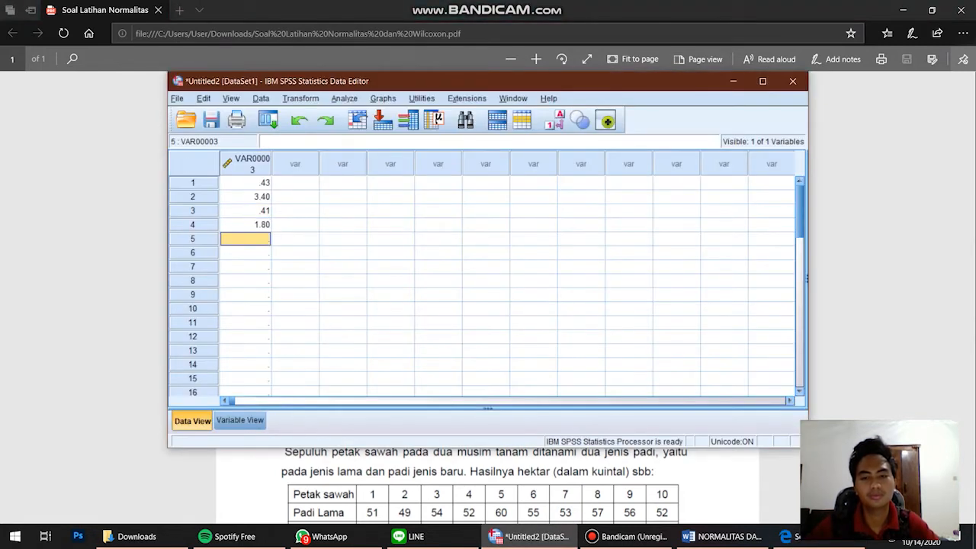
Enter the TPK values of samples 5 and 6 from the PDF, 1.17 and 0.98, in rows 5 and 6
key("alt+Tab")
key("alt+Tab")
type("1.17")
key("Return")
key("alt+Tab")
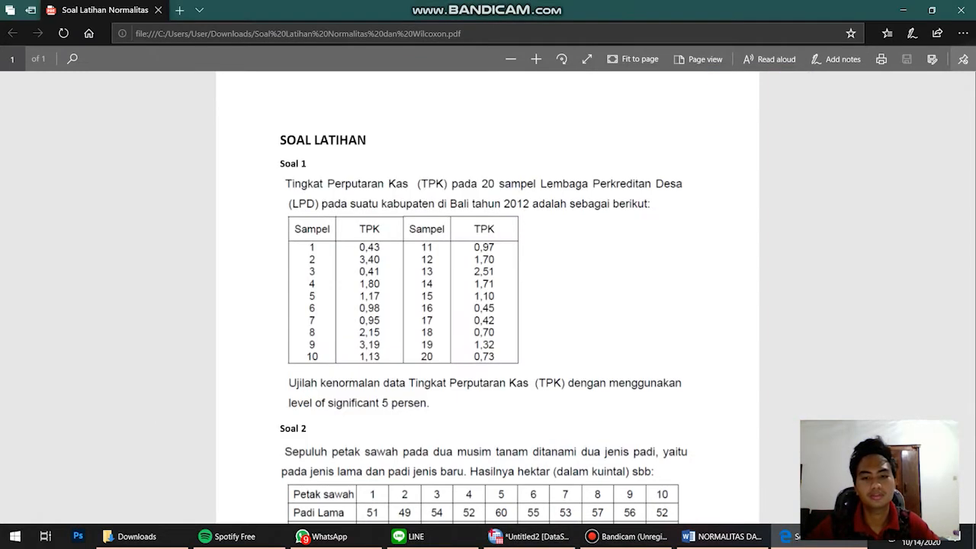
key("alt+Tab")
type("0.98")
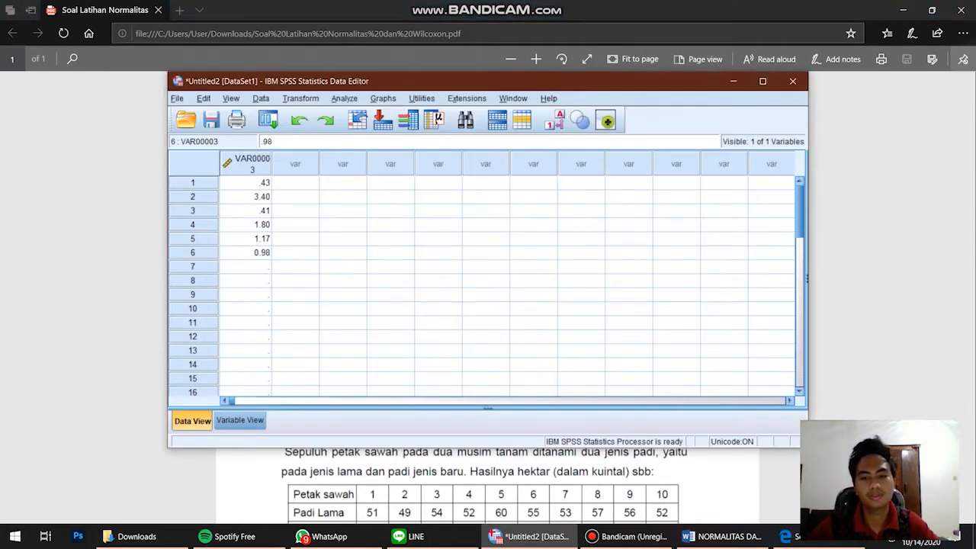
key("alt+space")
key("Escape")
key("Return")
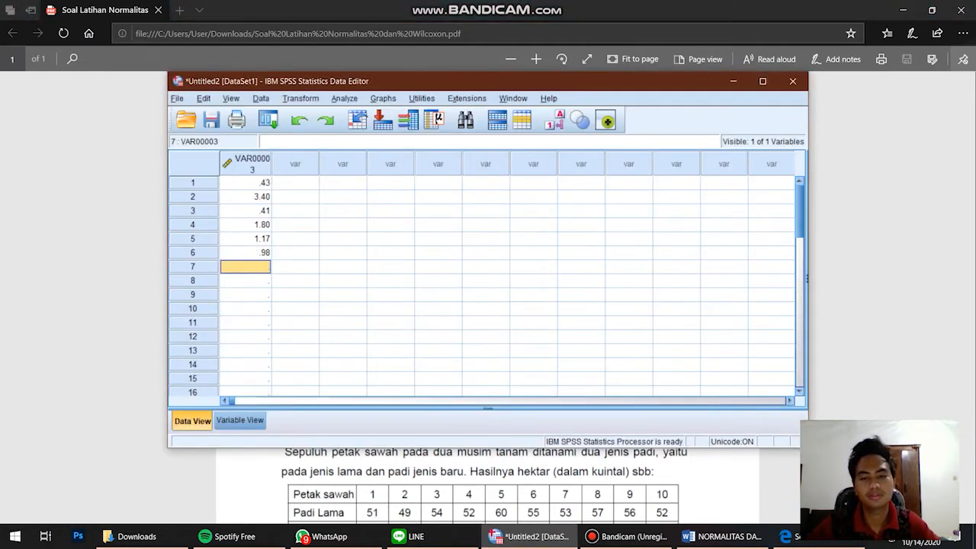
Enter the TPK values of samples 7 and 8 from the PDF, 0.95 and 2.15, in rows 7 and 8
key("alt+Tab")
key("alt+Tab")
type("0")
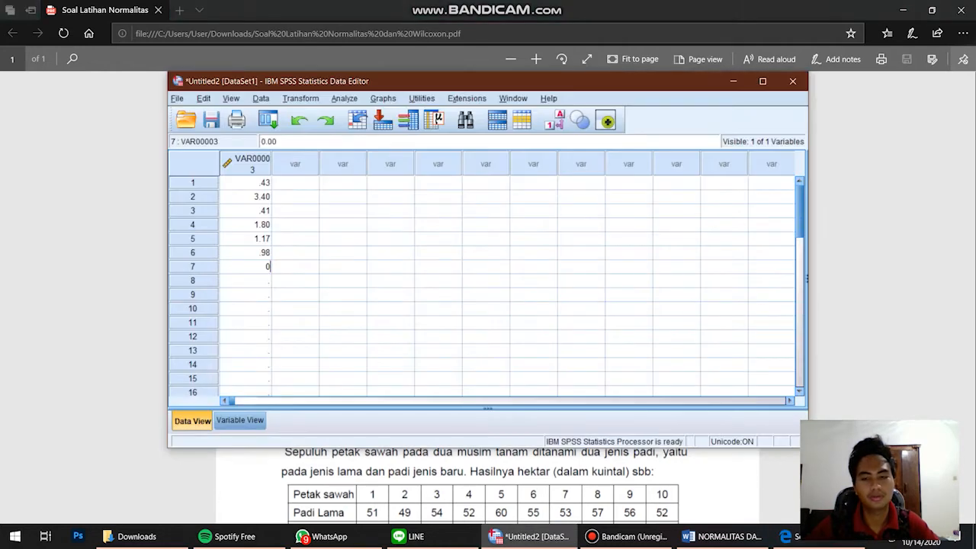
type(".95")
key("Return")
key("alt+Tab")
key("alt+Tab")
type("2.15")
key("Return")
Enter the TPK values of samples 9 and 10 from the PDF, 3.19 and 1.13, in rows 9 and 10
key("alt+Tab")
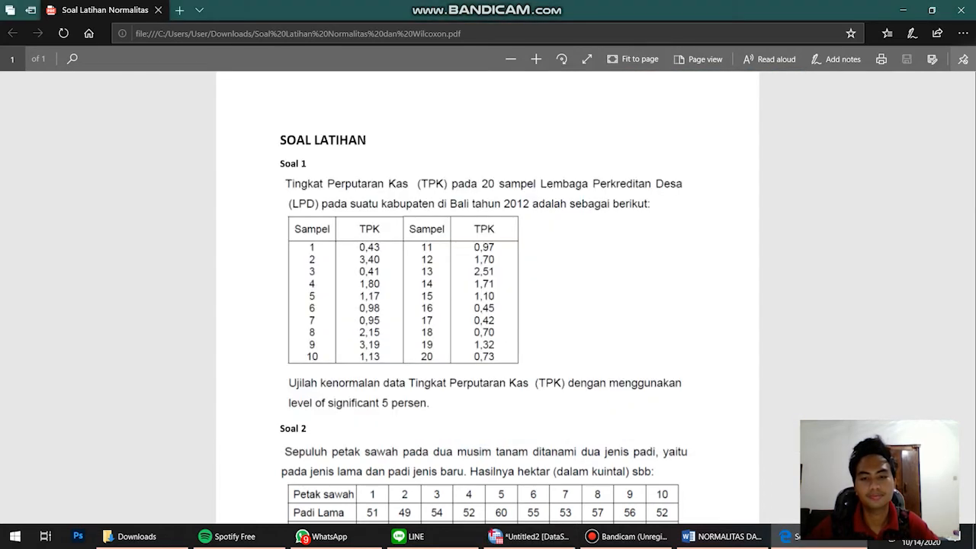
key("alt+Tab")
type("3.19")
key("Return")
key("alt+Tab")
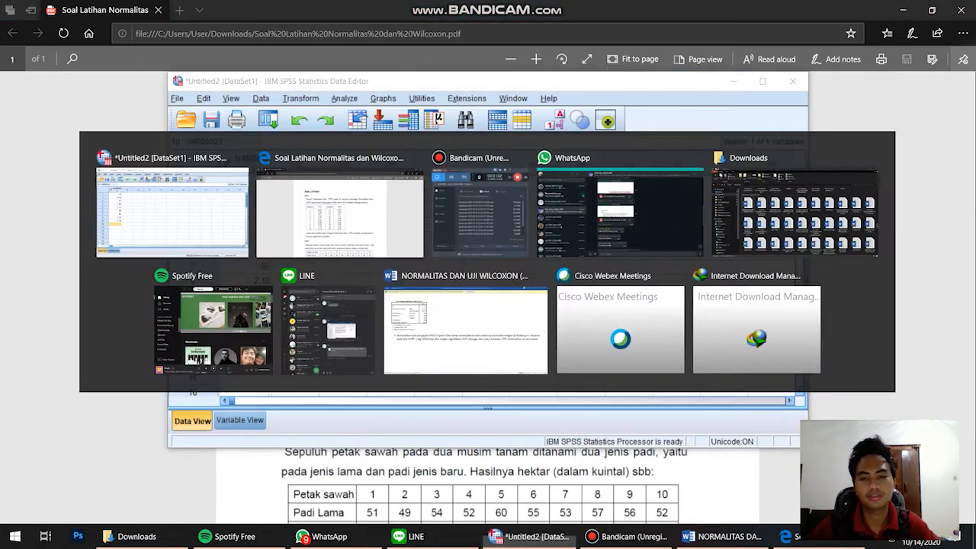
key("alt+Tab")
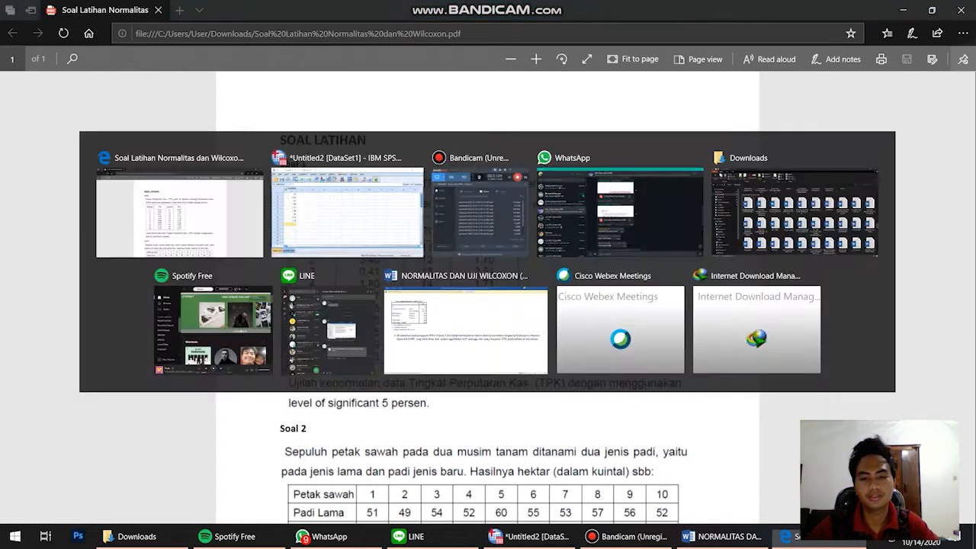
type("1.123")
key("BackSpace")
key("BackSpace")
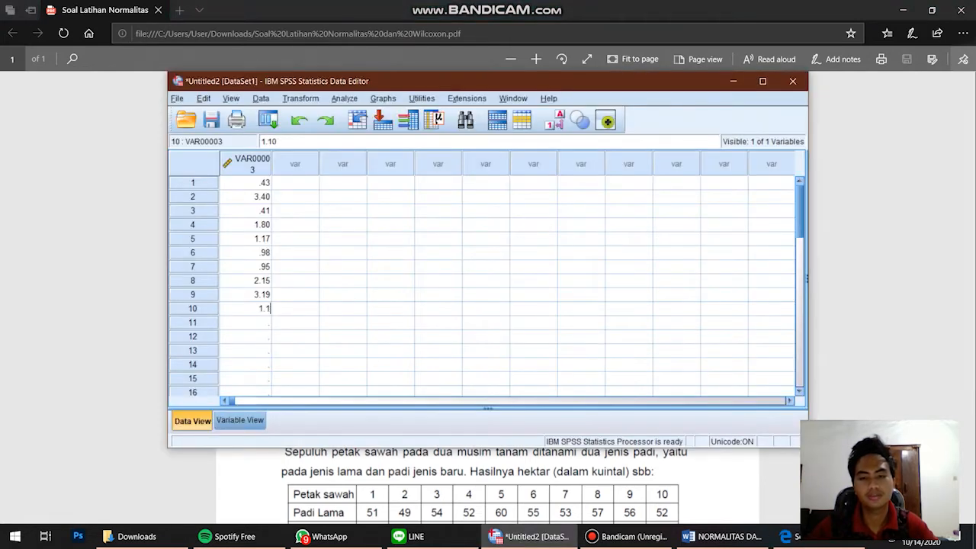
type("3")
key("Return")
Enter the TPK values of samples 11 and 12 from the PDF, 0.97 and 1.70, in rows 11 and 12
key("alt+Tab")
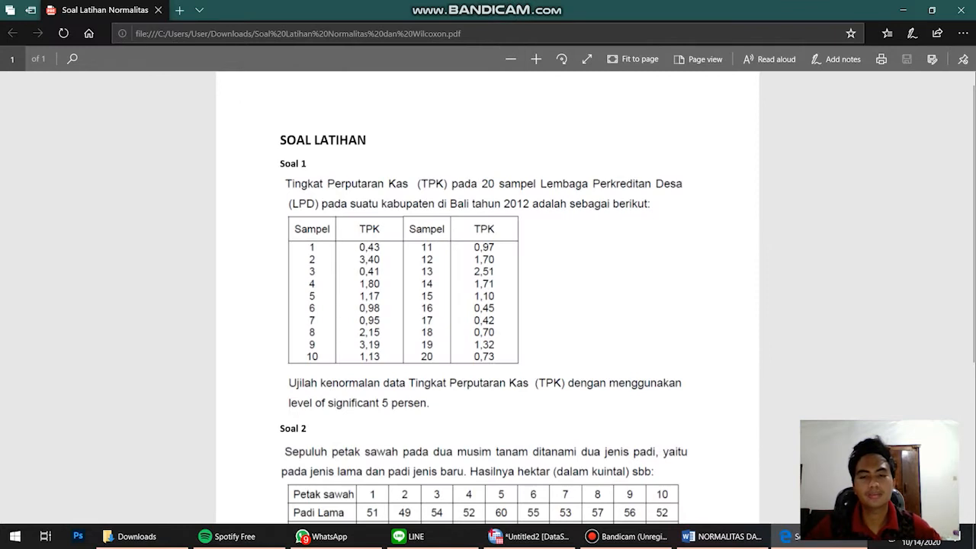
key("alt+Tab")
key("alt+Tab")
key("alt+Tab")
type(".97")
key("Return")
key("alt+Tab")
key("alt+Tab")
type("1.70")
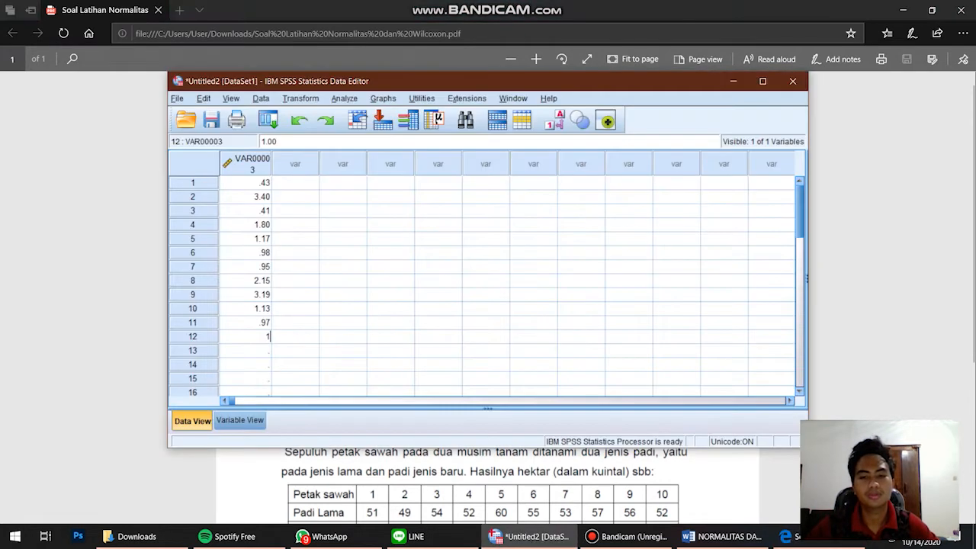
key("Return")
Enter the TPK values of samples 13 and 14 from the PDF, 2.51 and 1.71, in rows 13 and 14
key("alt+Tab")
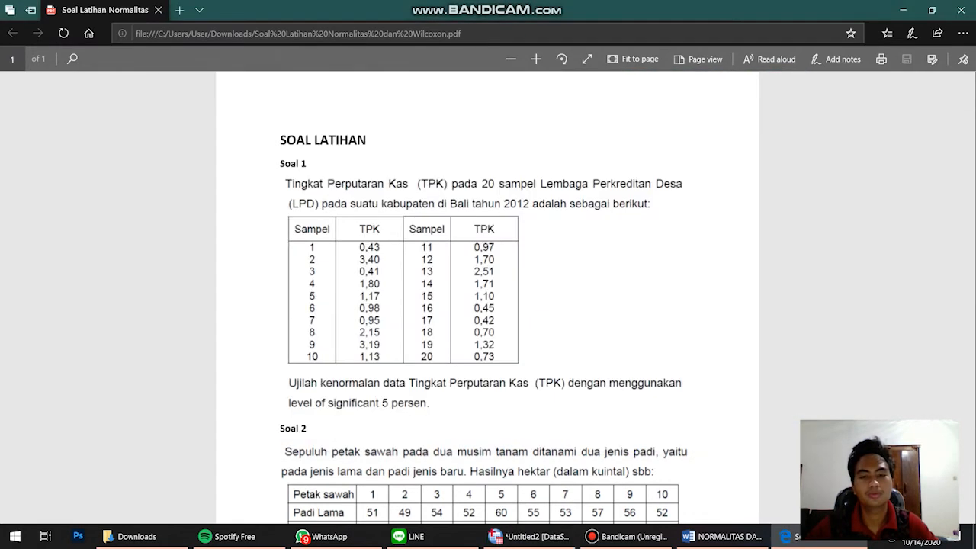
key("alt+Tab")
type("2")
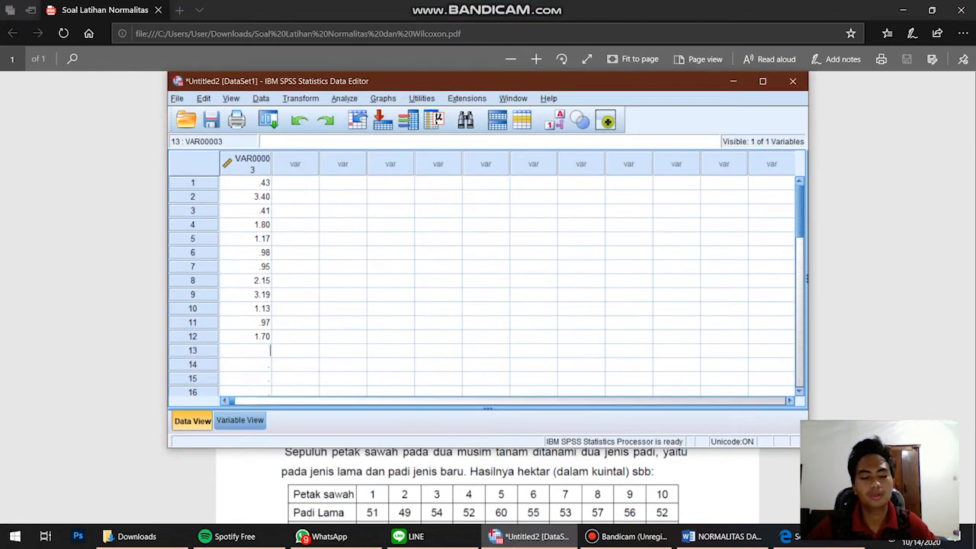
type(".51")
key("Return")
key("alt+Tab")
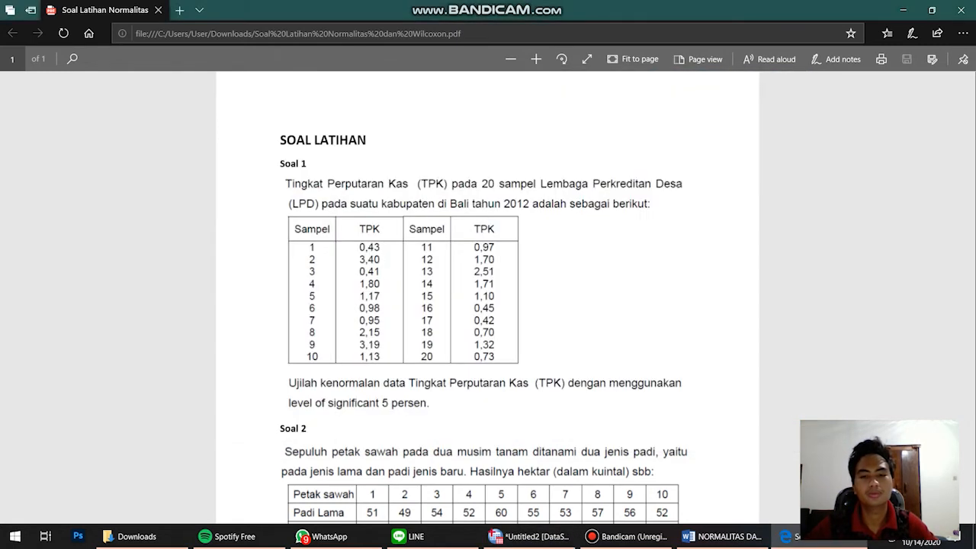
key("alt+Tab")
type("1.71")
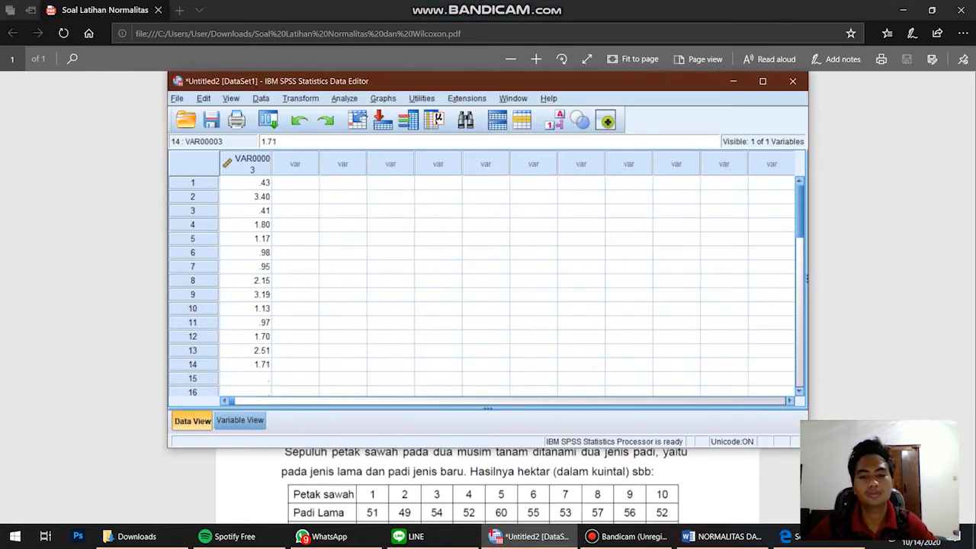
key("alt+space")
key("Escape")
Enter the TPK values of samples 15 and 16 from the PDF, 1.10 and 0.45, in rows 15 and 16
key("alt+Tab")
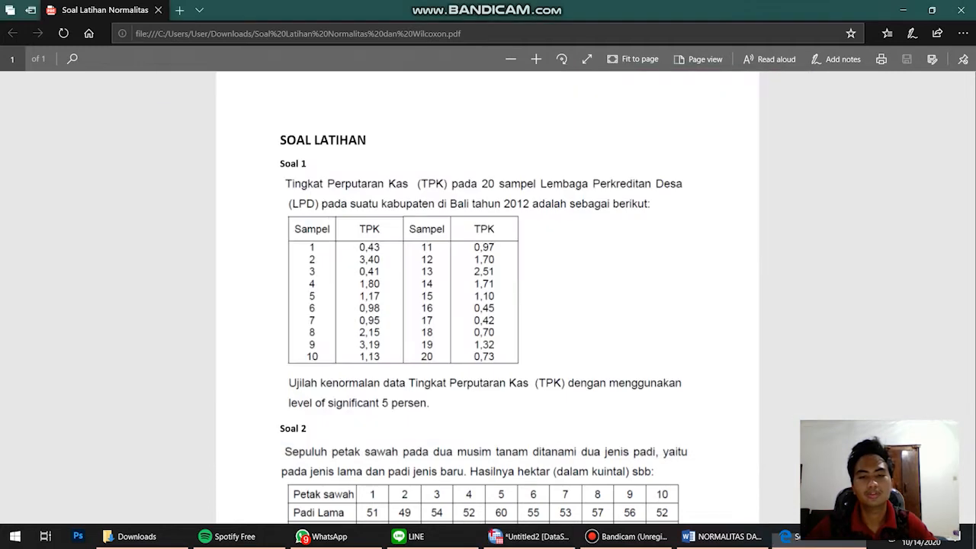
key("alt+Tab")
type("1.10")
key("Return")
key("alt+Tab")
key("alt+Tab")
type("0.45")
key("Return")
Enter the TPK values of samples 17 and 18 from the PDF, 0.42 and 0.70, in rows 17 and 18
key("alt+Tab")
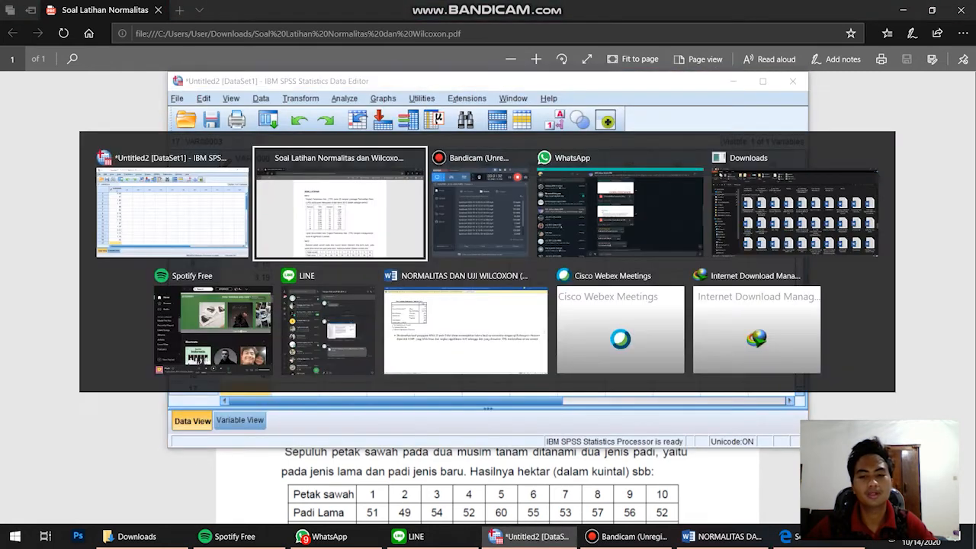
key("alt+Tab")
type("0.42")
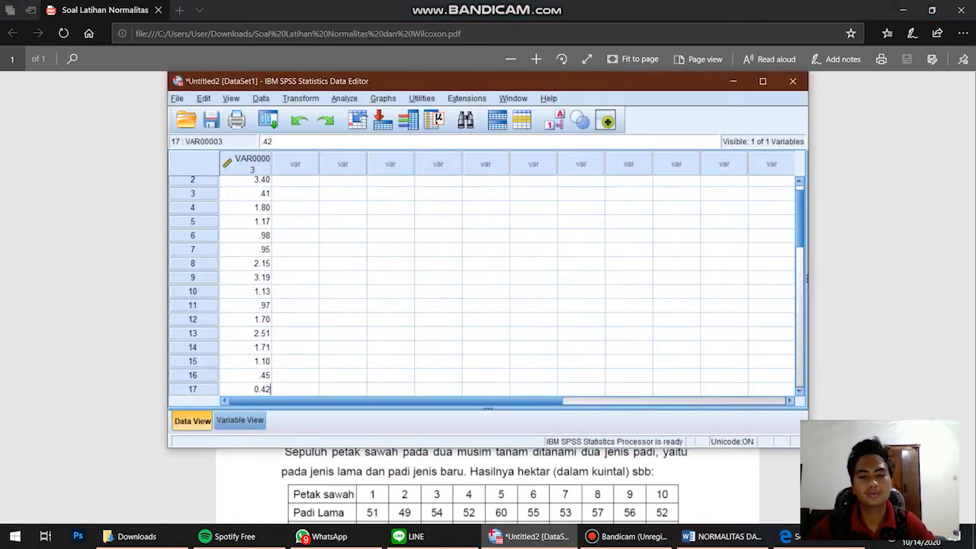
key("Return")
key("alt+Tab")
key("alt+Tab")
type("0.70")
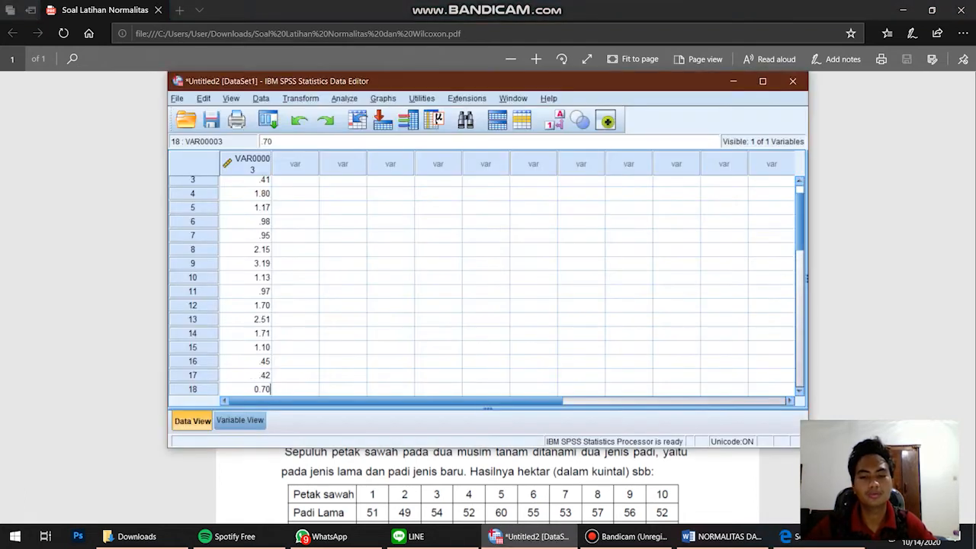
key("Return")
Enter the TPK values of samples 19 and 20 from the PDF, 1.32 and 0.73, in rows 19 and 20
key("alt+Tab")
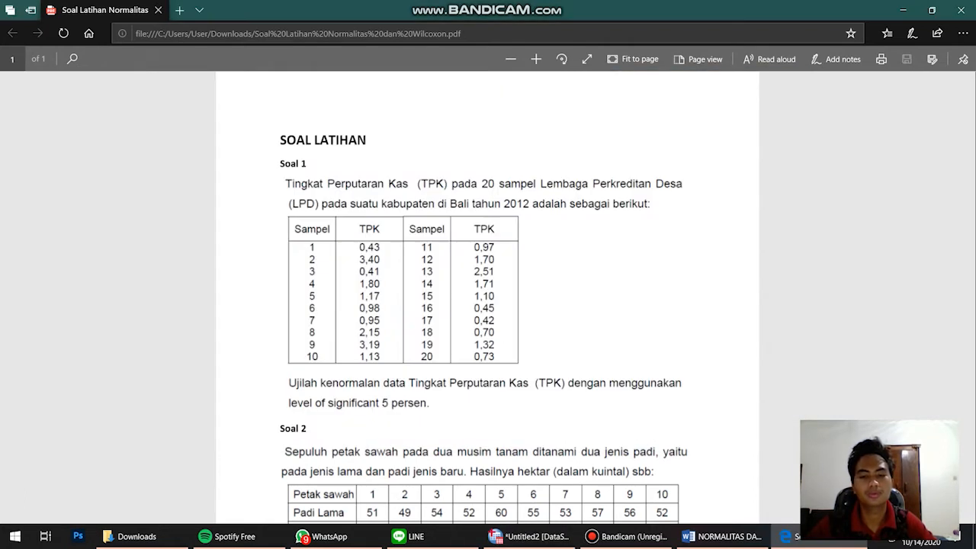
key("alt+Tab")
type("1.32")
key("Return")
key("alt+Tab")
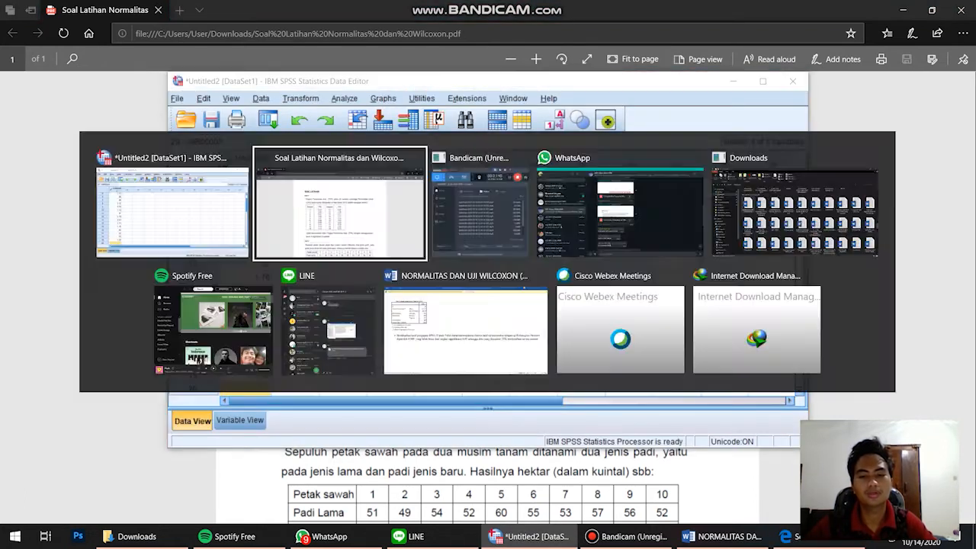
key("alt+Tab")
type("0.73")
key("Return")
Compare the entered column with the PDF's TPK table and return to the first data row
key("alt+Tab")
key("alt+Tab")
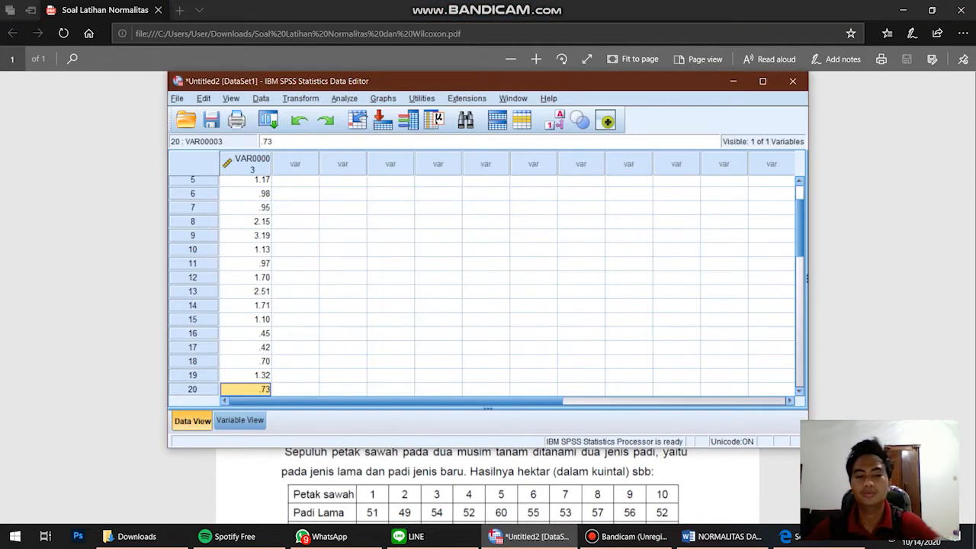
key("alt+Tab")
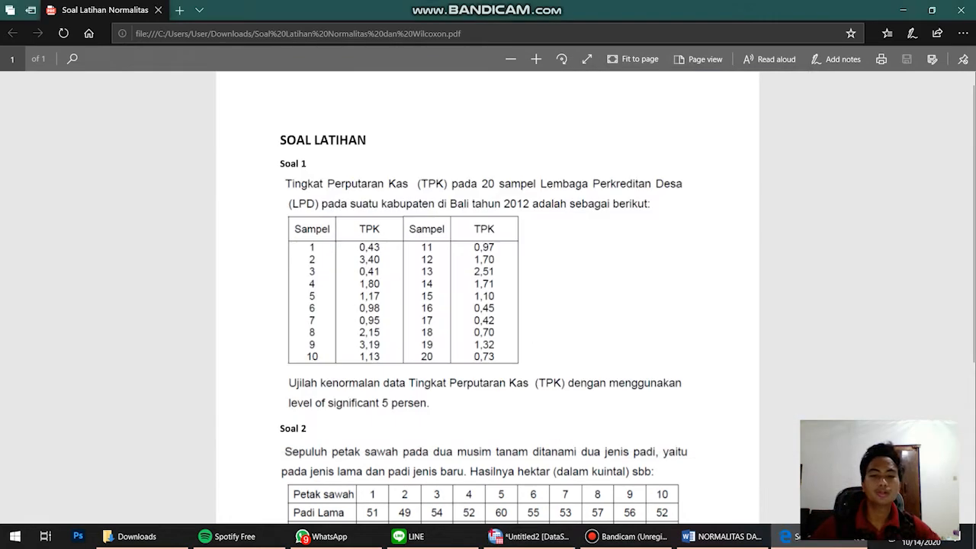
key("alt+Tab")
scroll(488, 286, "up", 2)
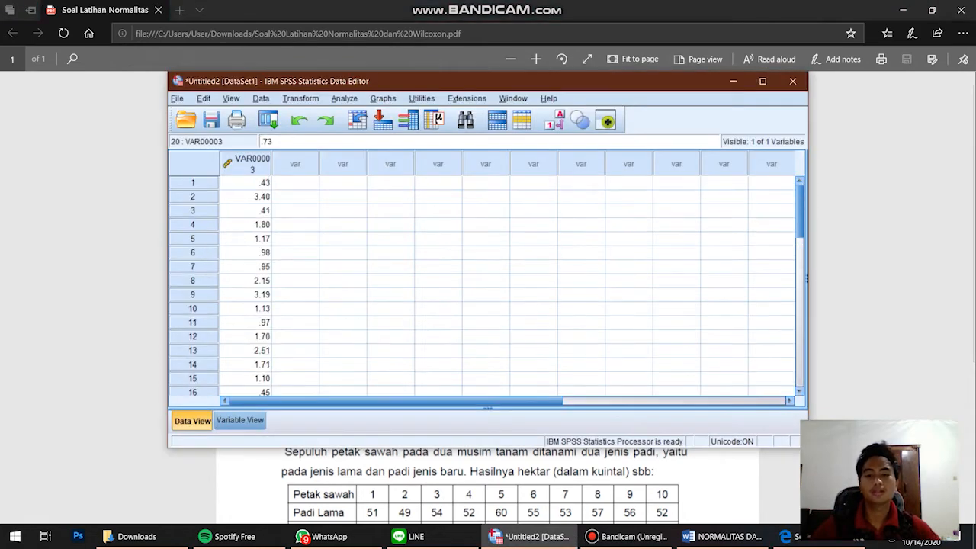
left_click(246, 183)
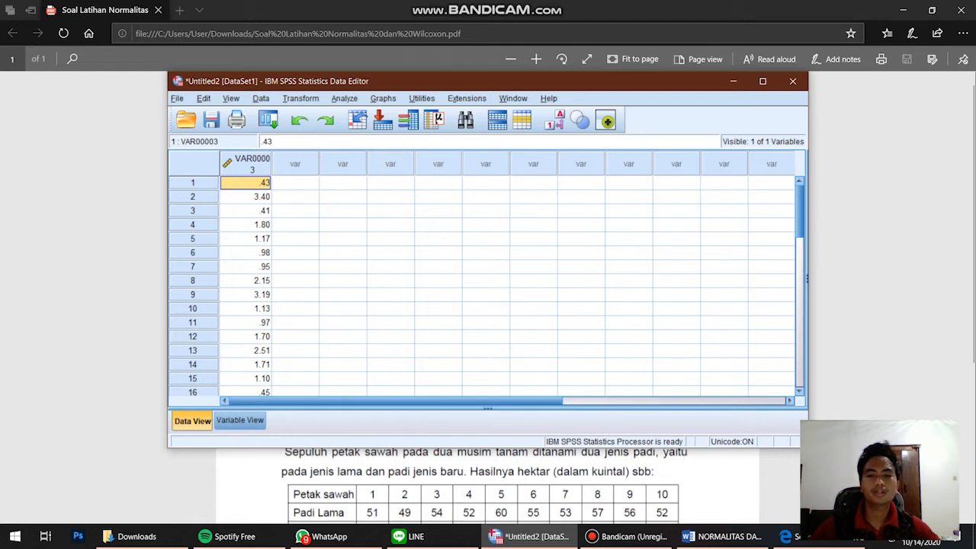
Rename the only variable to TPA in its variable definition
left_click(241, 421)
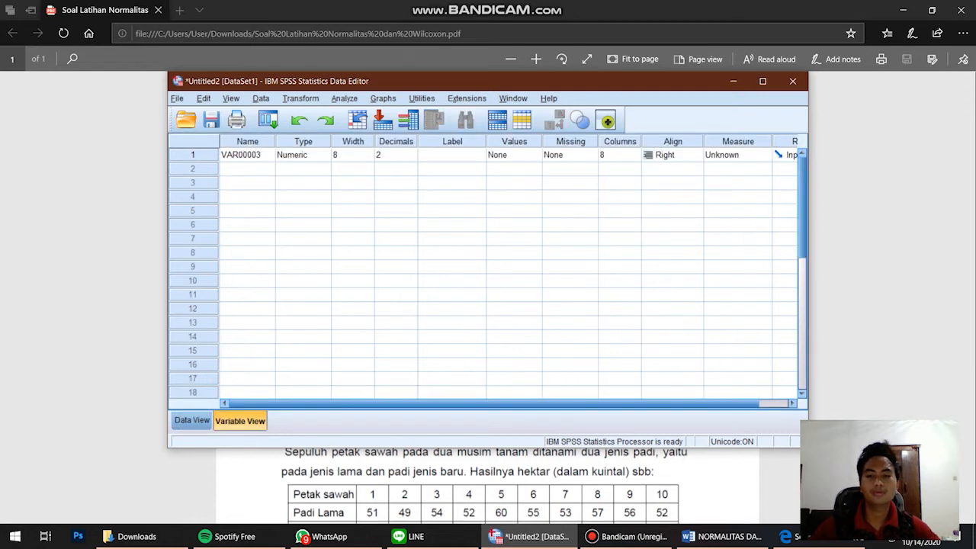
double_click(247, 155)
double_click(247, 155)
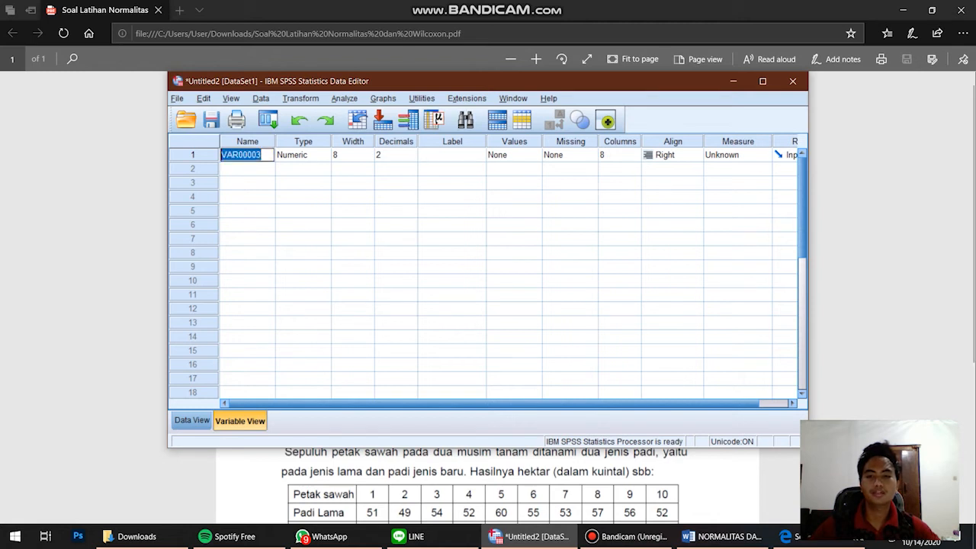
type("TPA")
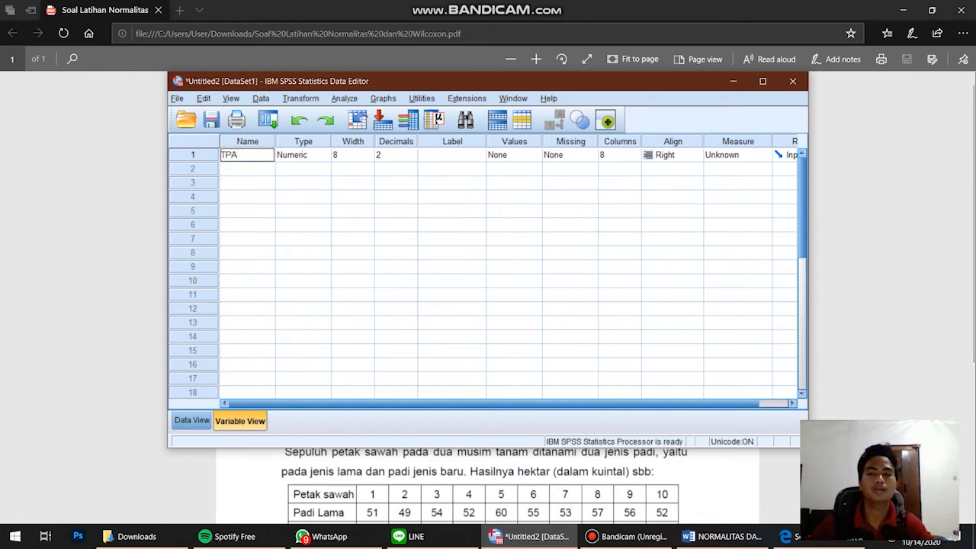
Try to add an illegal character to the TPA variable's name
key("Down")
key("Down")
key("Down")
key("Up")
key("Up")
key("Up")
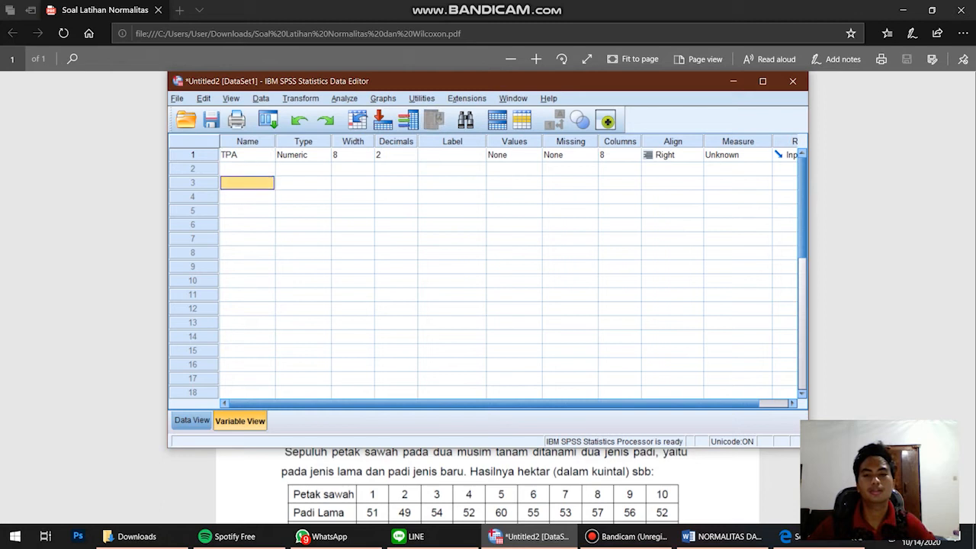
key("F2")
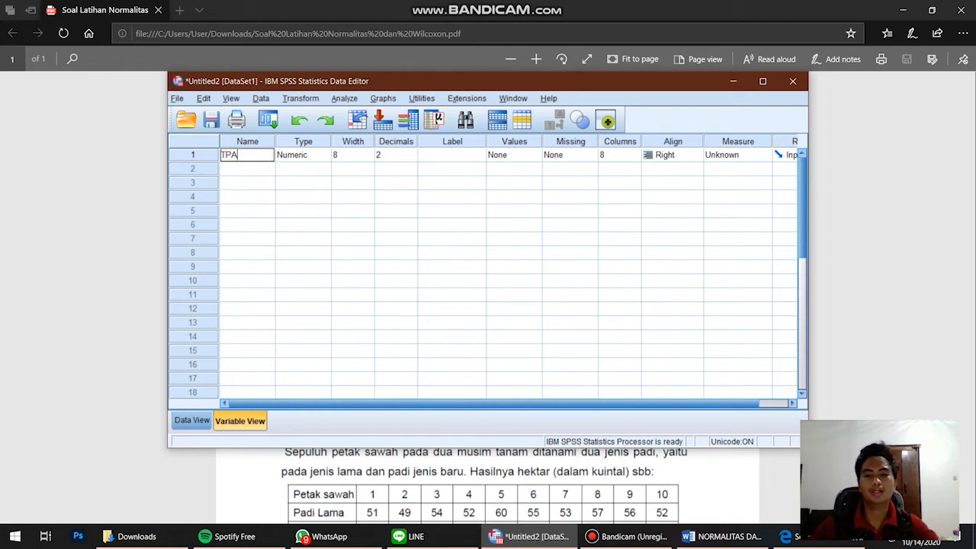
key("Return")
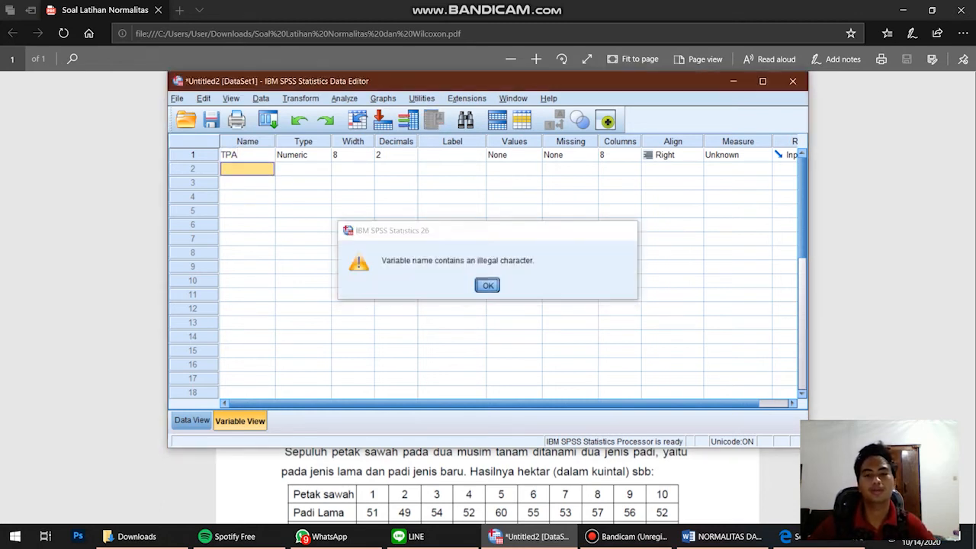
key("Return")
Rename the TPA variable to TPA_blabla
key("F2")
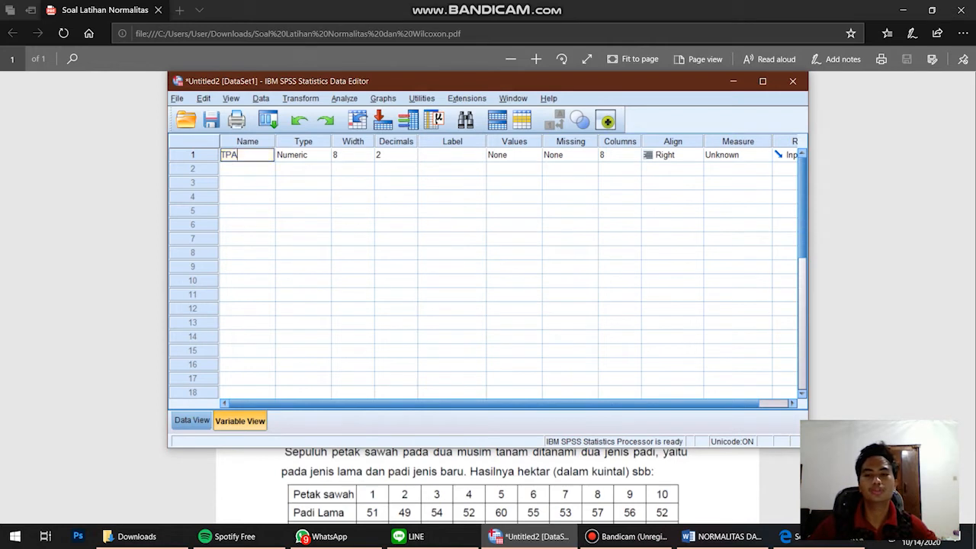
type("_blabla")
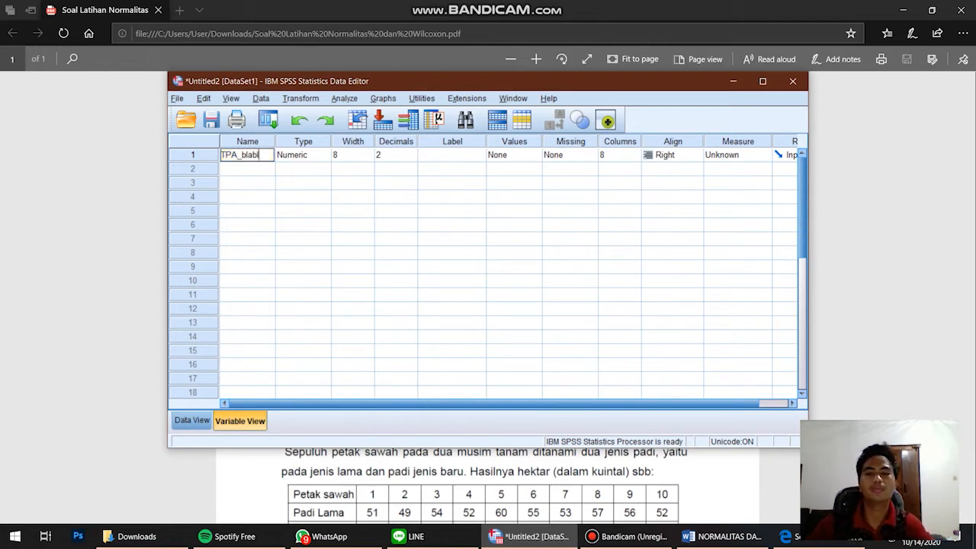
key("Return")
Remove the _blabla suffix from the variable's name
left_click(247, 155)
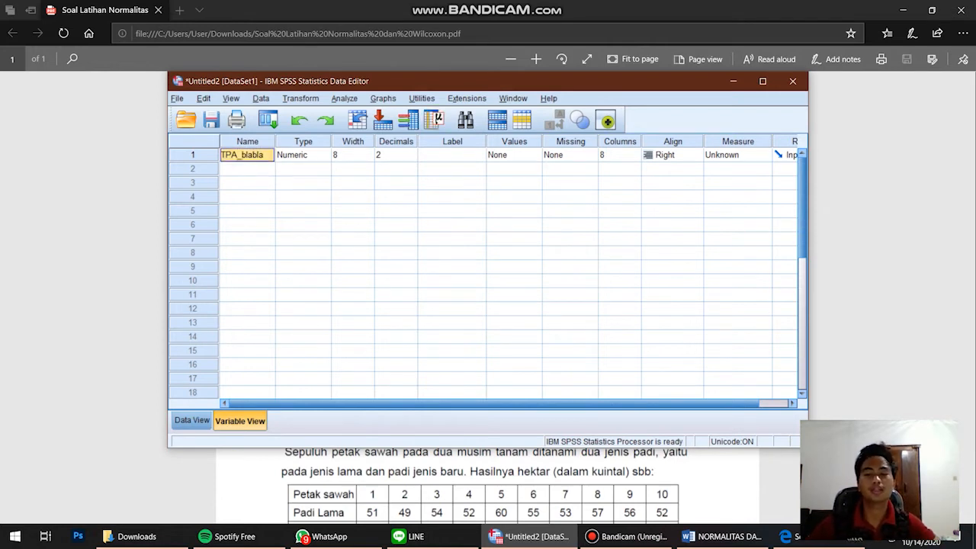
double_click(260, 155)
left_click_drag(264, 154, 237, 155)
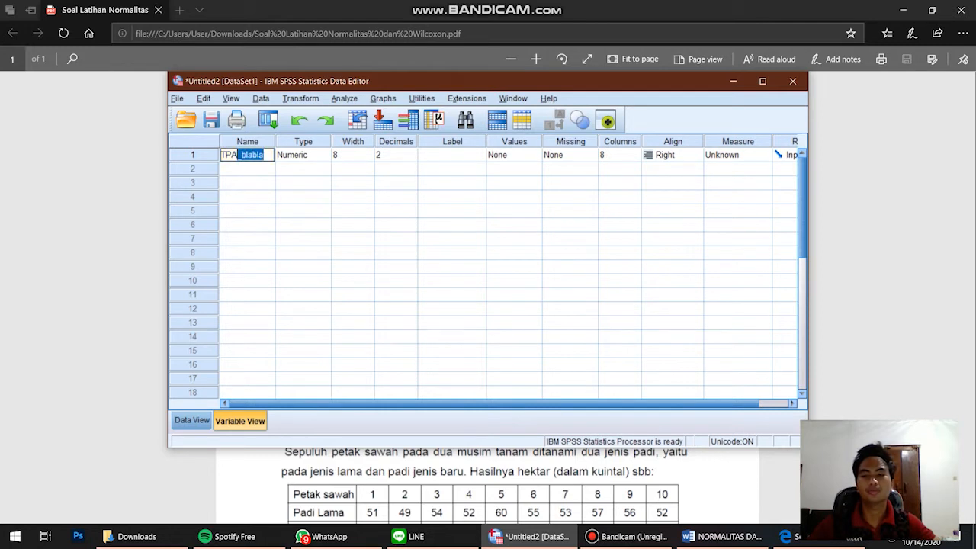
key("BackSpace")
key("Return")
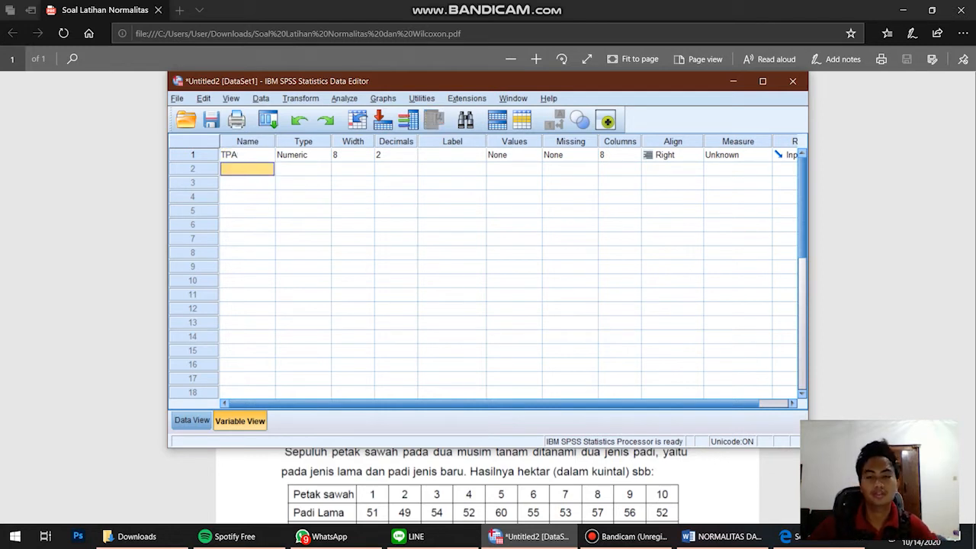
View the variable type options for the TPA variable and close them
key("Right")
key("Up")
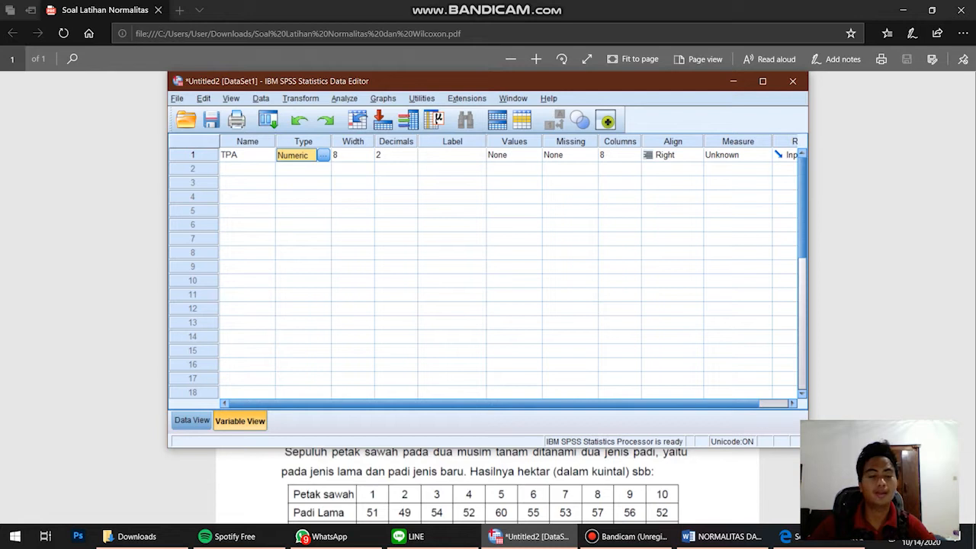
left_click(324, 155)
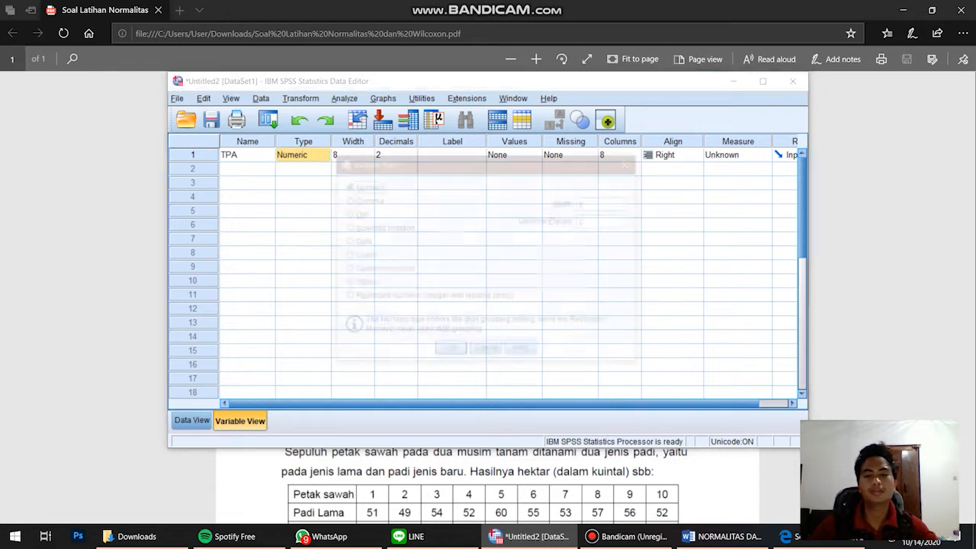
key("Return")
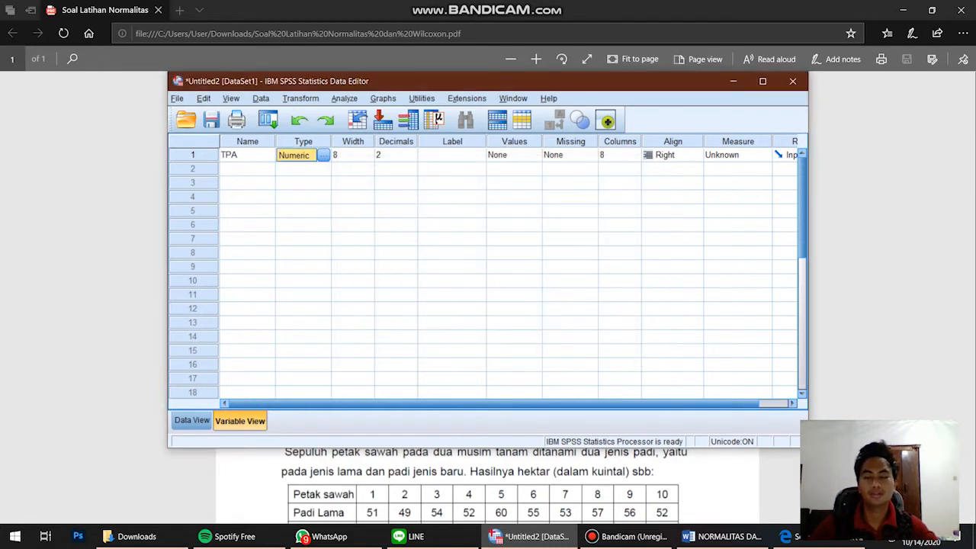
Set the TPA variable's decimals to 1 and check how the data column displays
key("Right")
key("Right")
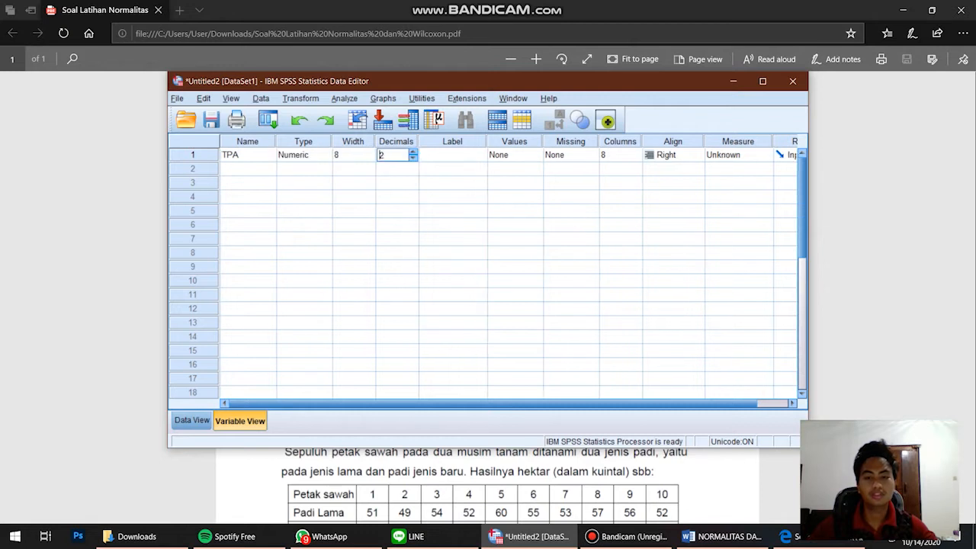
left_click(192, 421)
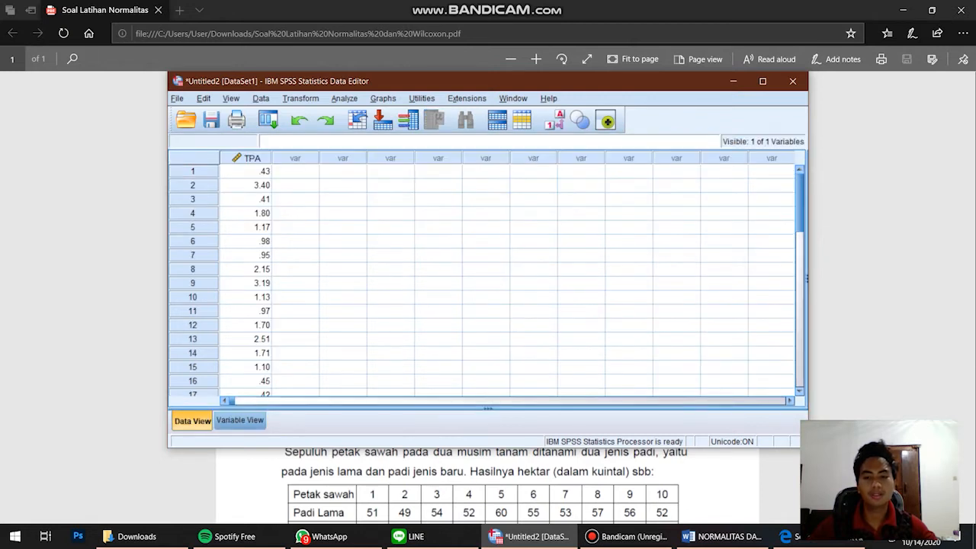
left_click(240, 421)
type("1")
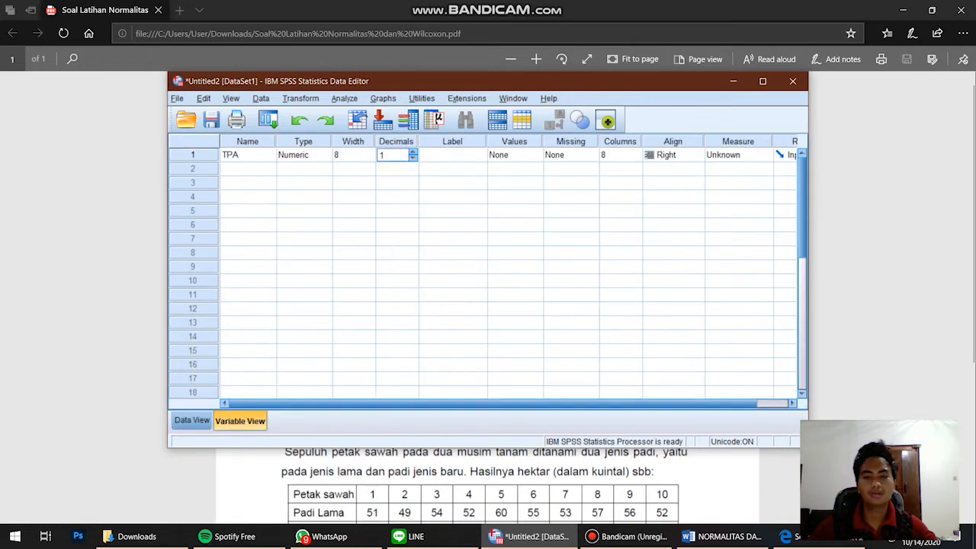
left_click(192, 421)
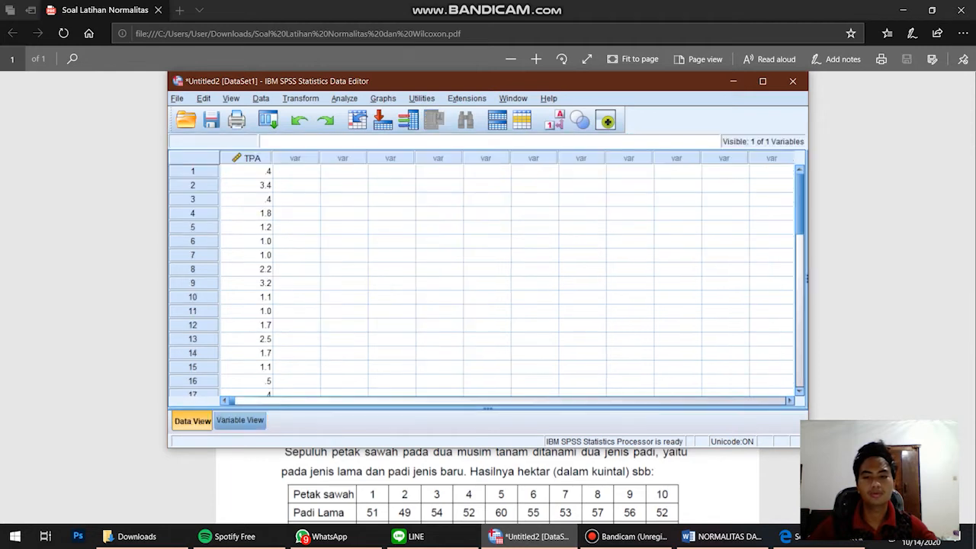
Set the TPA variable's decimals to 3 and check the data column
left_click(240, 421)
type("2")
left_click(192, 421)
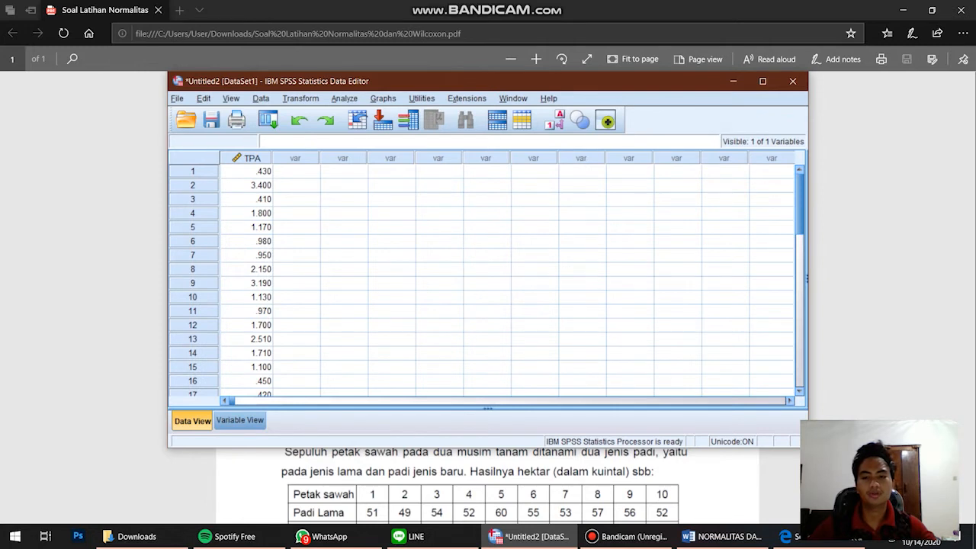
Set the TPA variable's decimals back to 2 and check the data column
left_click(240, 421)
left_click(413, 155)
left_click(413, 158)
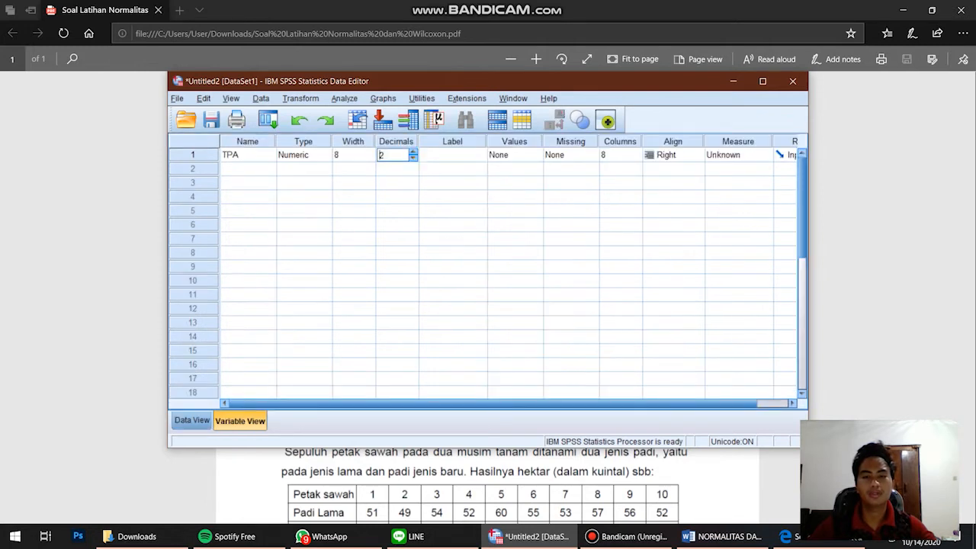
left_click(453, 196)
left_click(453, 155)
key("alt+Tab")
key("alt+Tab")
left_click(192, 421)
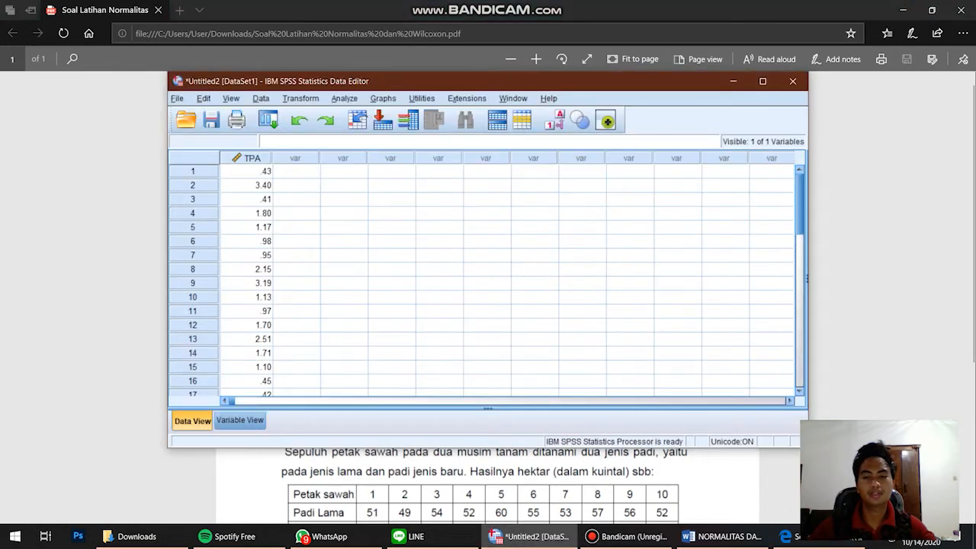
Check the abbreviation in the exercise PDF and rename the TPA variable to TPK
left_click(240, 420)
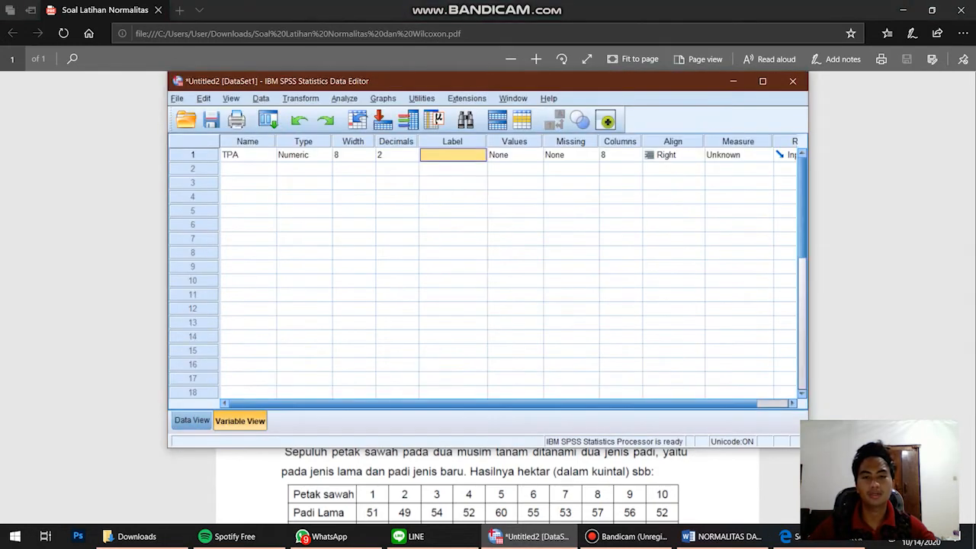
key("alt+Tab")
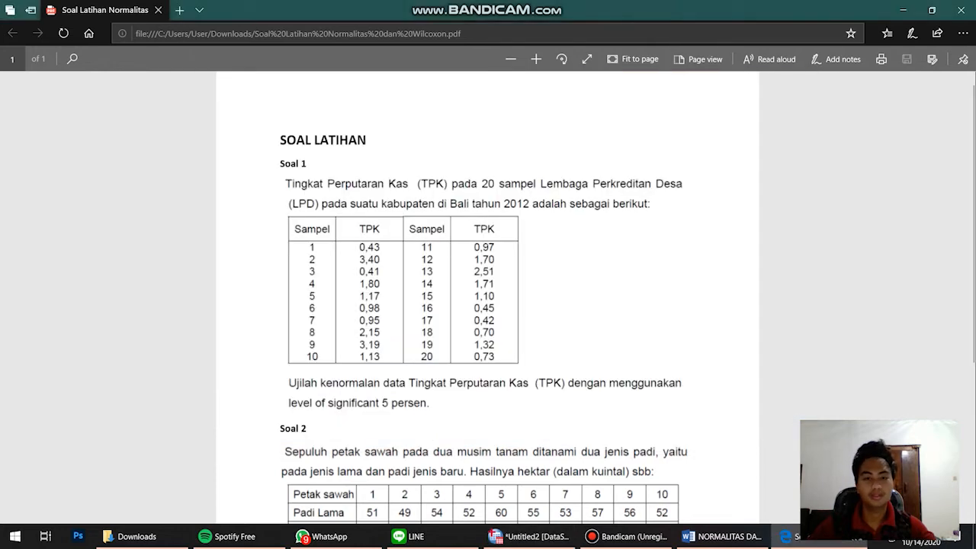
scroll(488, 298, "down", 1)
scroll(488, 298, "up", 1)
key("alt+Tab")
left_click(248, 155)
type("TPK")
Label the TPK variable "Tingkat Perputaran Kas" after the PDF and widen the label column to fit the text
key("Tab")
key("Tab")
key("Tab")
key("Tab")
key("alt+Tab")
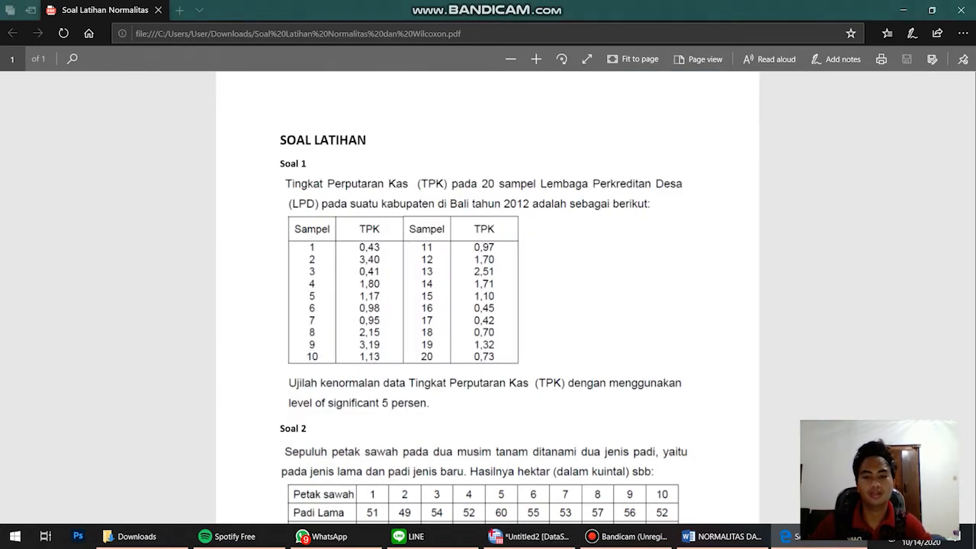
key("alt+Tab")
type("Tingkat Perputaran Kas")
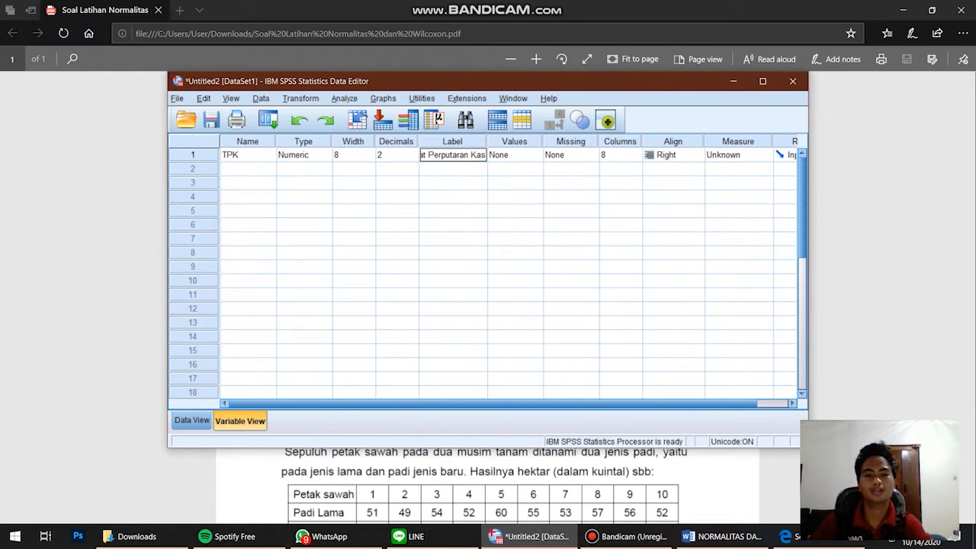
key("Return")
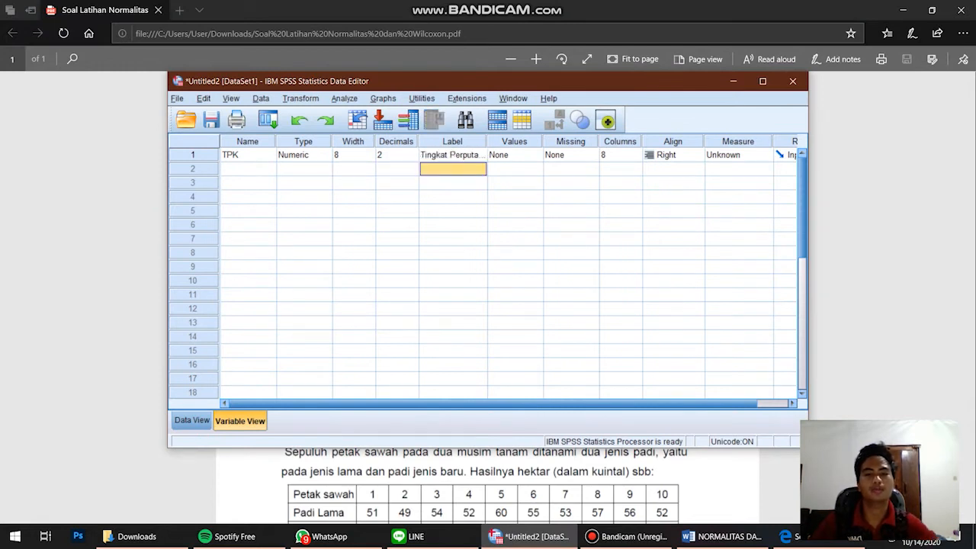
left_click_drag(487, 142, 517, 142)
left_click(541, 239)
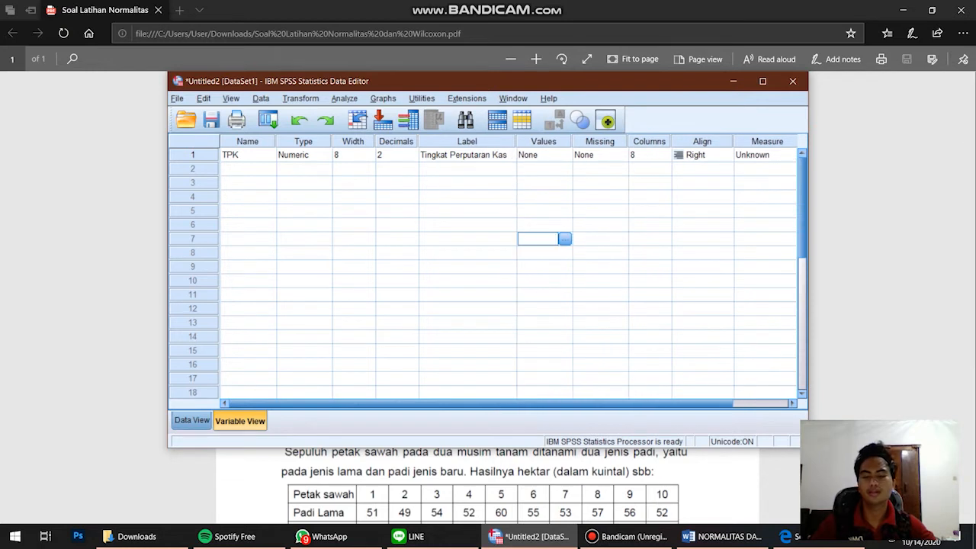
Set up a legacy nonparametric one-sample Kolmogorov-Smirnov test with Tingkat Perputaran Kas as the test variable
left_click(192, 420)
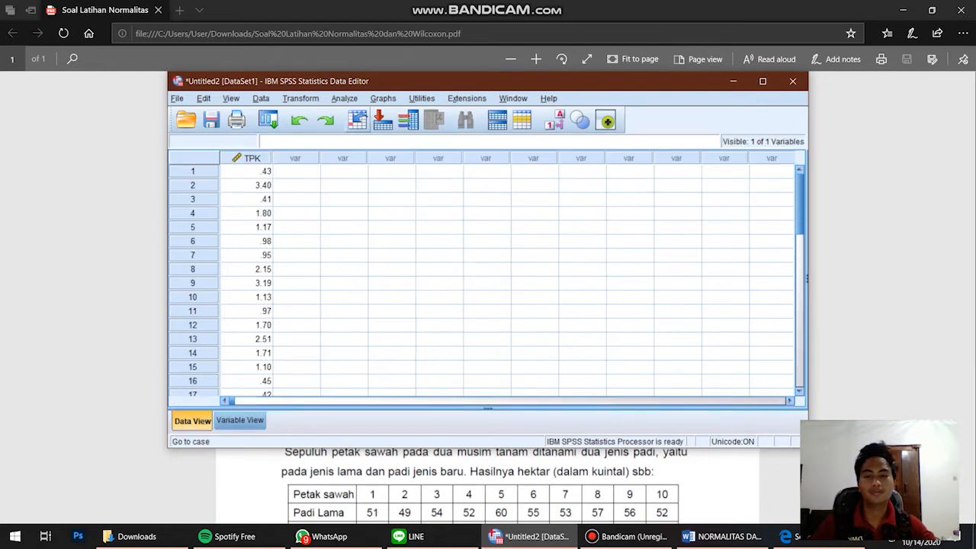
left_click(345, 99)
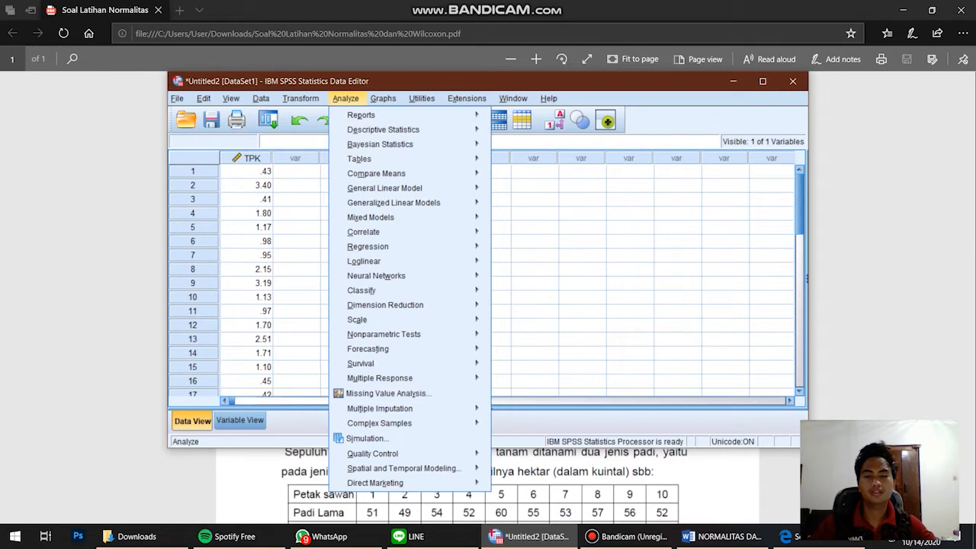
mouse_move(384, 334)
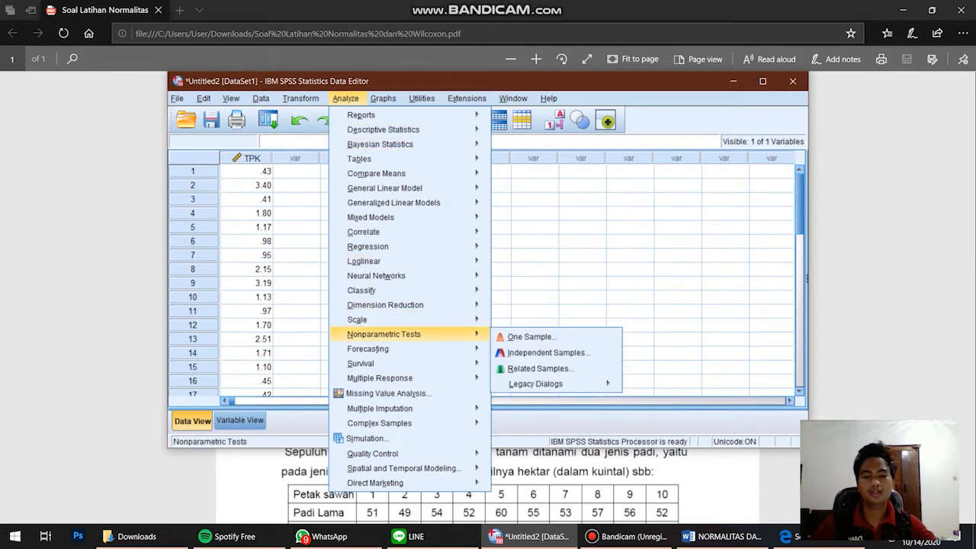
mouse_move(536, 383)
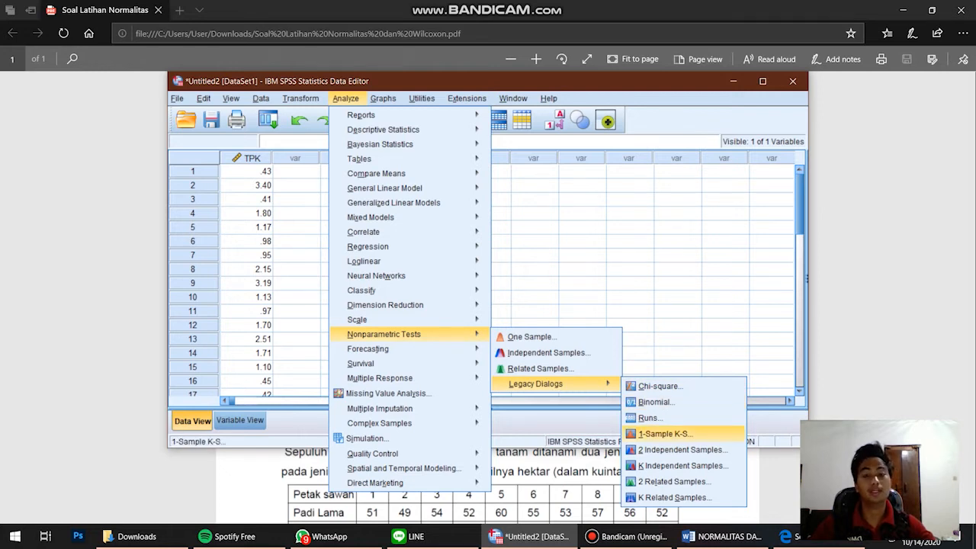
left_click(664, 434)
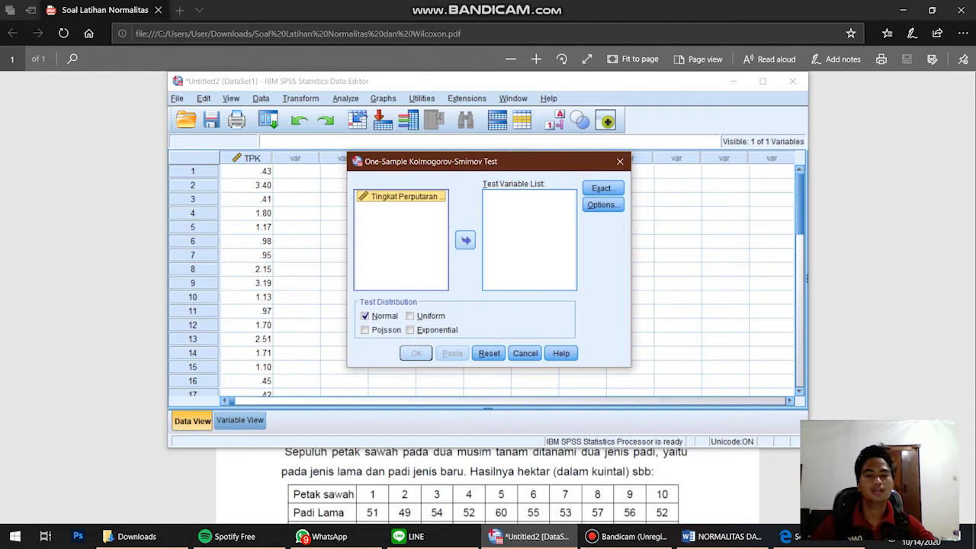
left_click(465, 240)
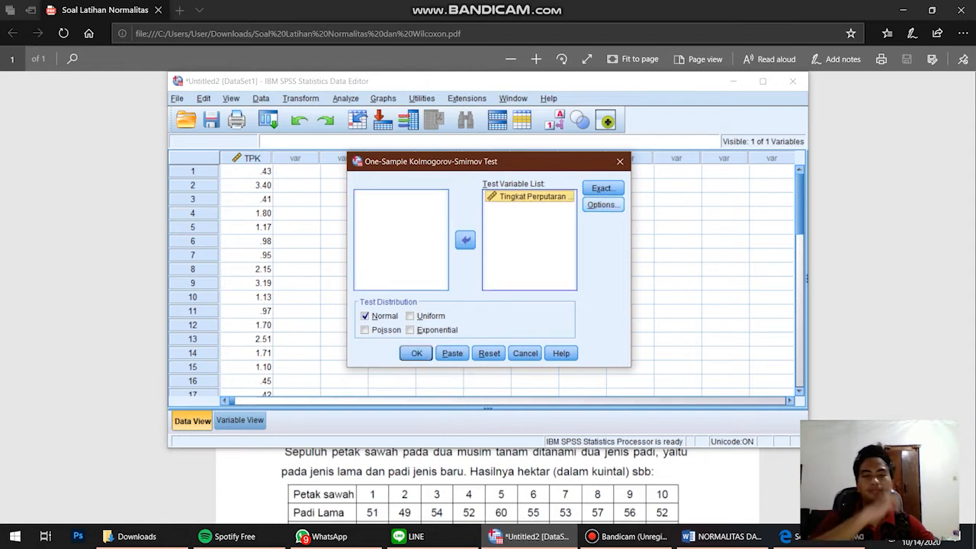
Review the test's statistics and missing-value options, and run the Kolmogorov-Smirnov test against the Normal distribution
left_click(602, 205)
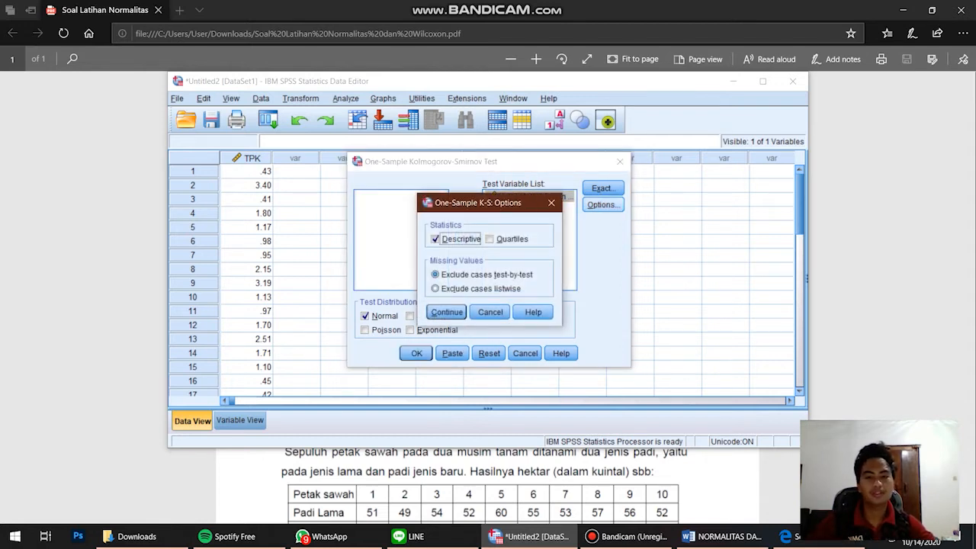
left_click(552, 203)
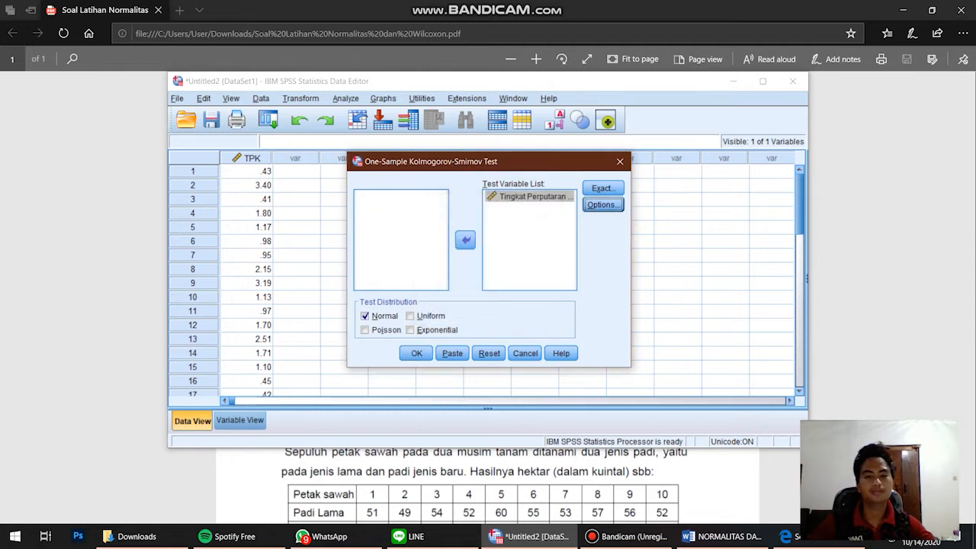
key("Return")
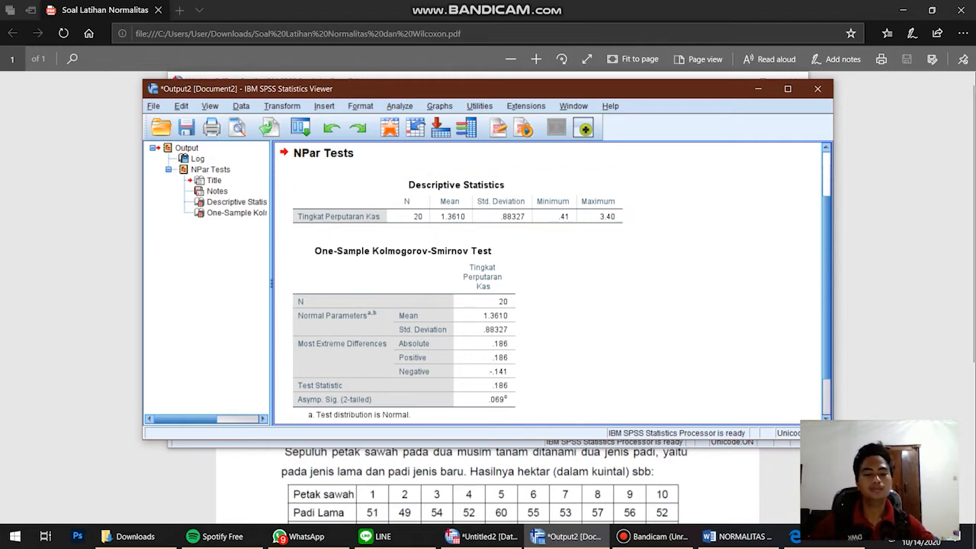
Look back at the TPK data and return to the output to examine the descriptive statistics table
left_click(482, 537)
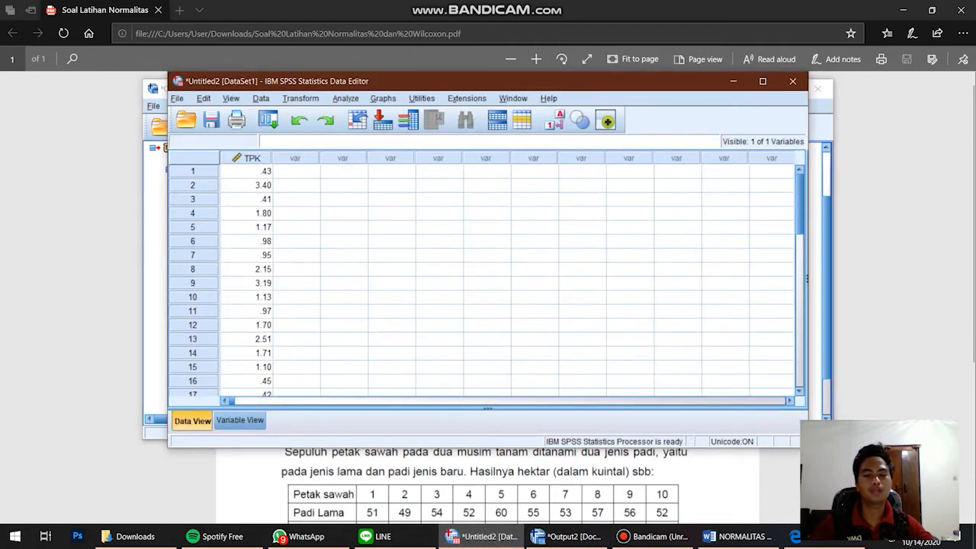
left_click(566, 536)
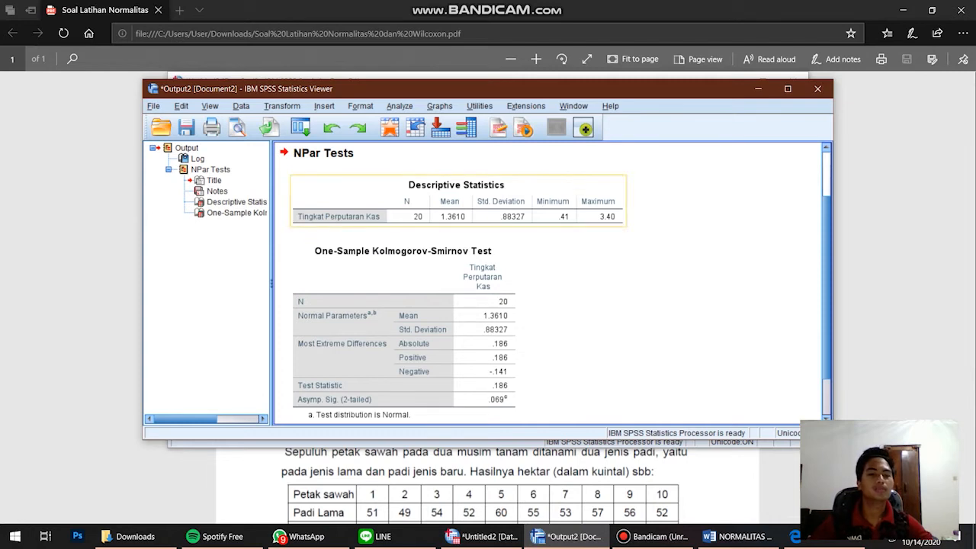
Check the lowest and highest TPK values in the data against the descriptive statistics and return to the output
left_click(481, 536)
scroll(488, 282, "down", 2)
scroll(488, 282, "up", 1)
scroll(488, 282, "down", 1)
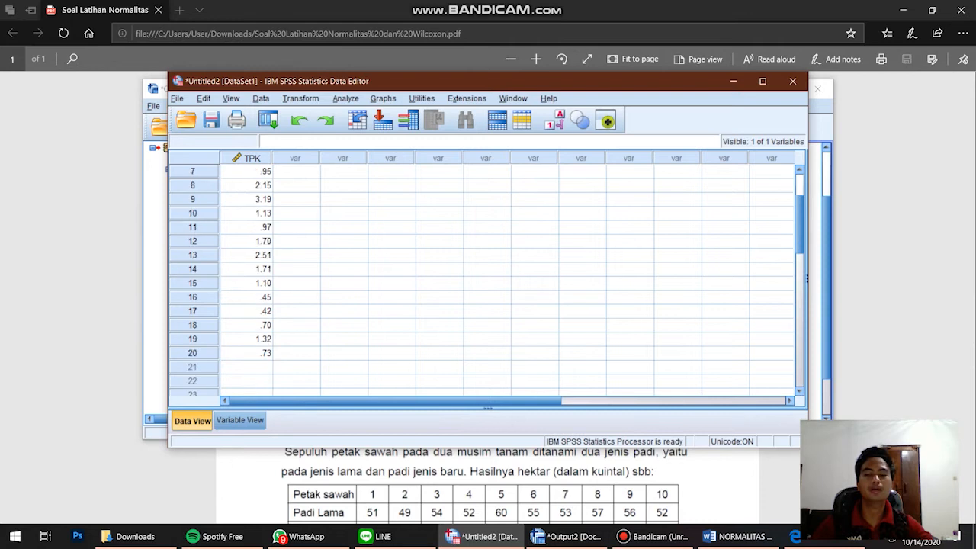
scroll(488, 282, "up", 2)
left_click(247, 185)
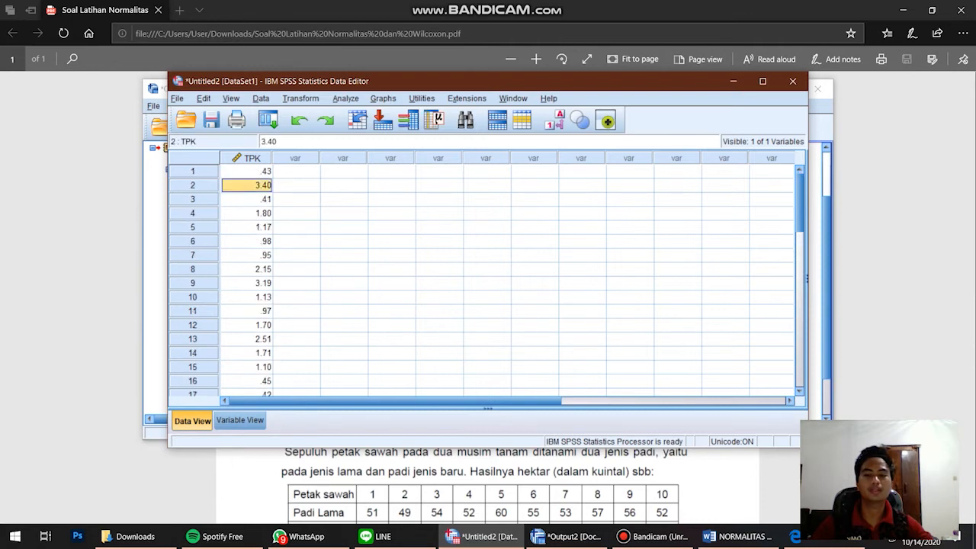
left_click(568, 536)
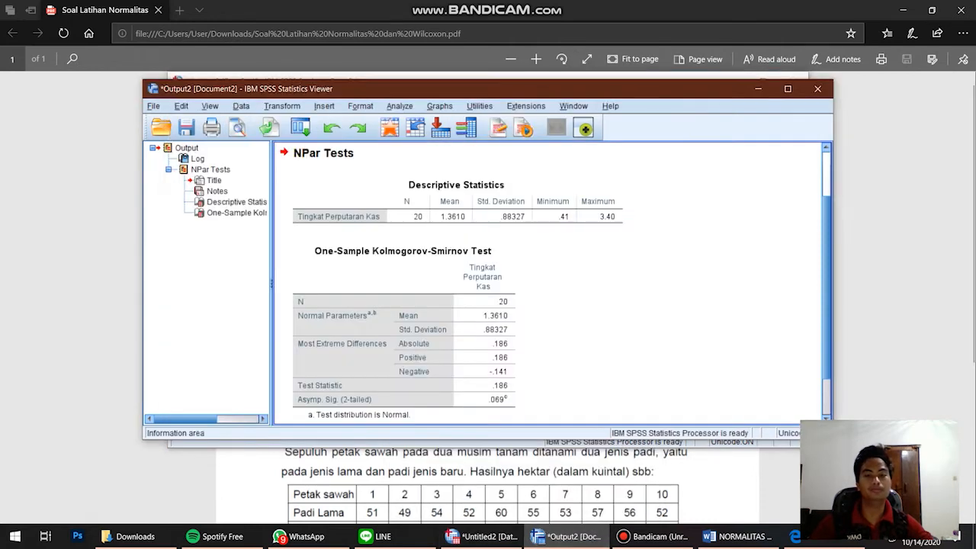
Dismiss the IBM feedback request, examine the Kolmogorov-Smirnov table and bring up the exercise PDF to reread Soal 1
scroll(552, 280, "down", 2)
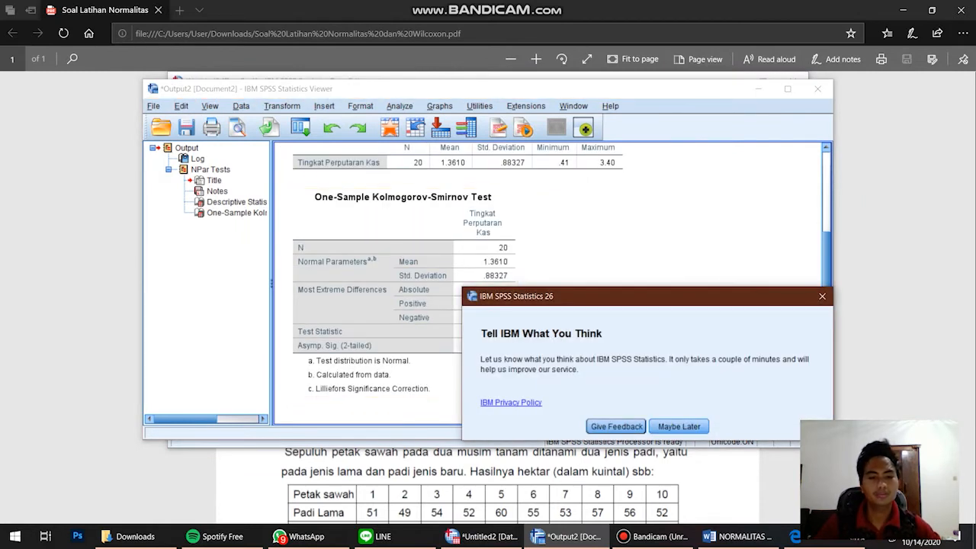
left_click(679, 427)
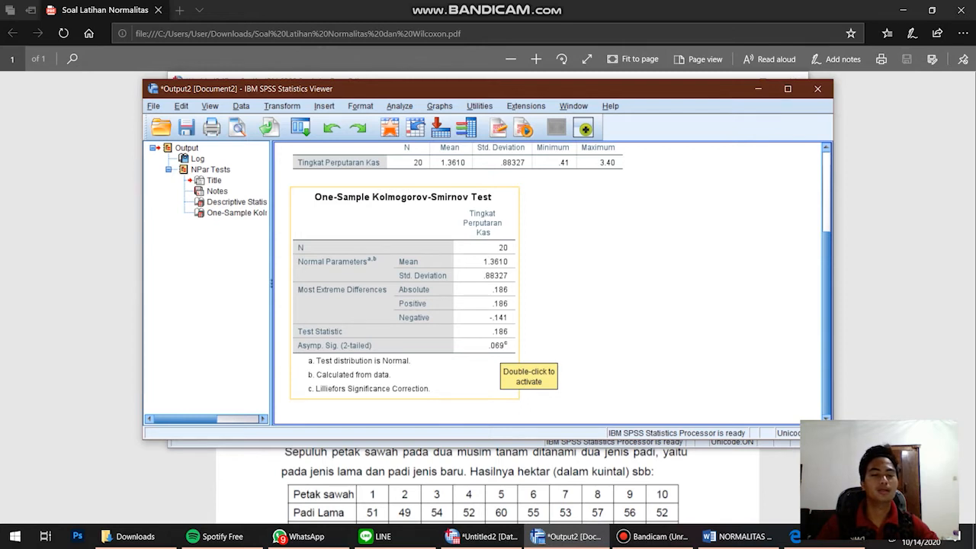
left_click(877, 320)
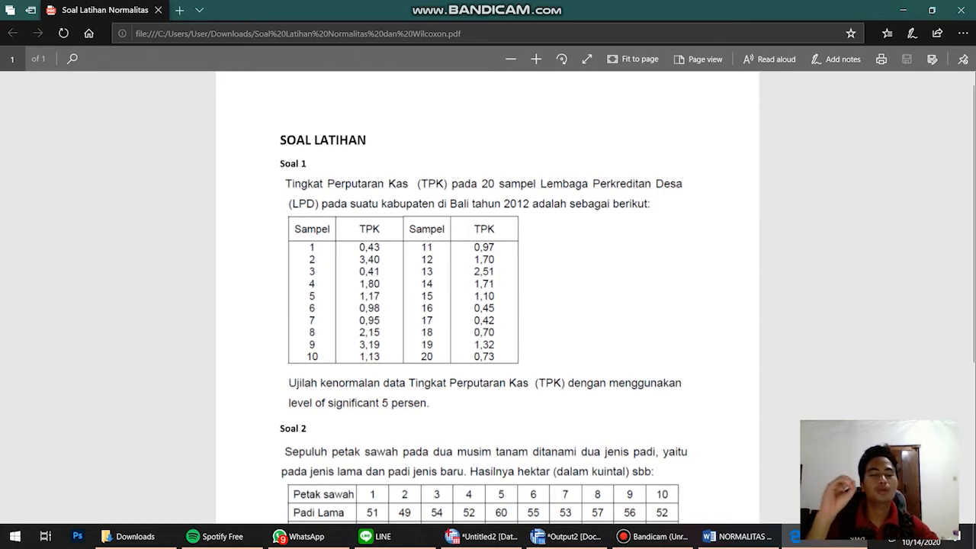
mouse_move(652, 536)
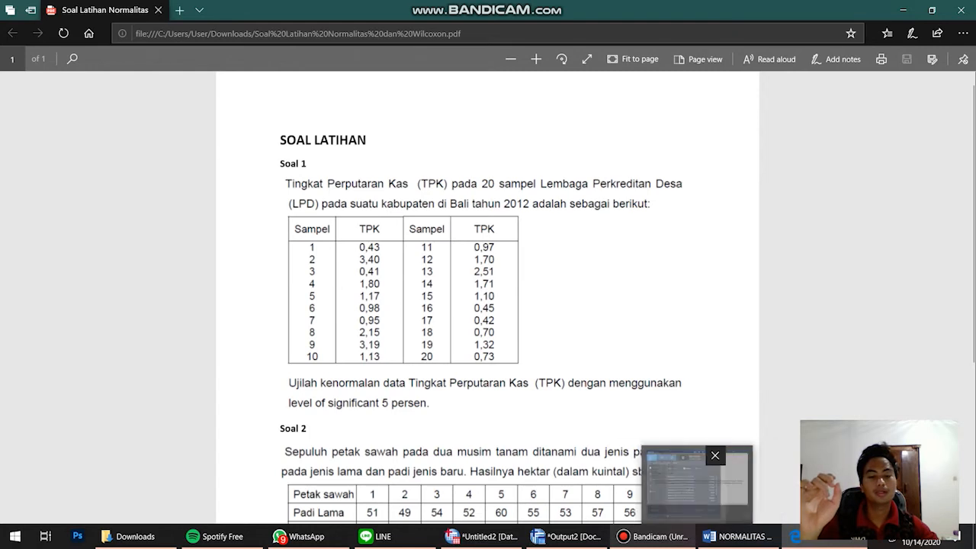
left_click(822, 536)
left_click(822, 536)
left_click(822, 536)
left_click(301, 537)
left_click(301, 537)
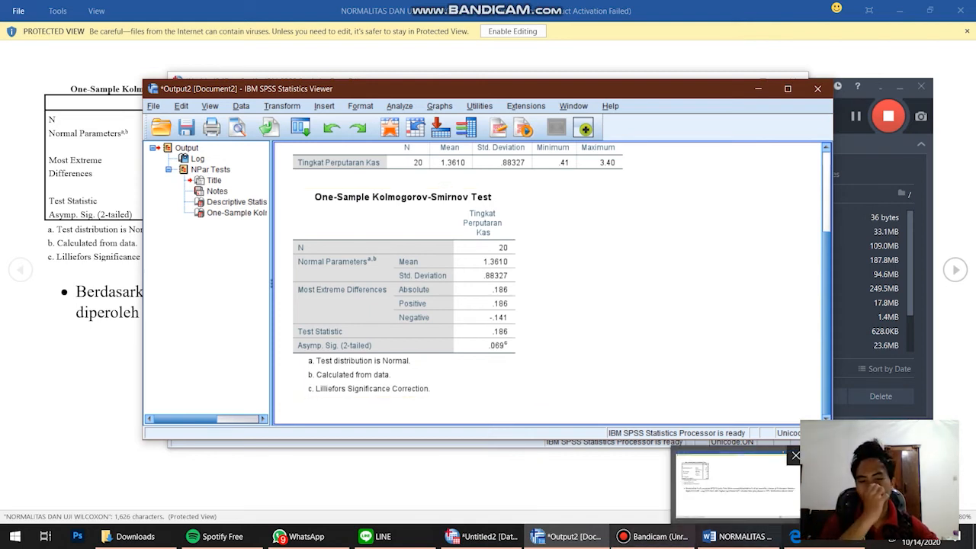
left_click(796, 536)
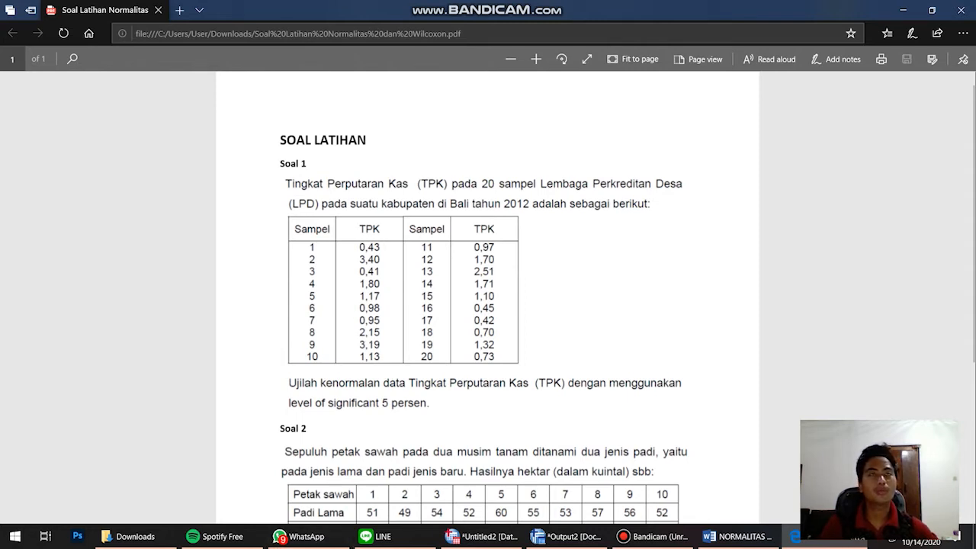
Return to the SPSS output and examine the Asymp. Sig. row of the One-Sample Kolmogorov-Smirnov Test table
mouse_move(735, 536)
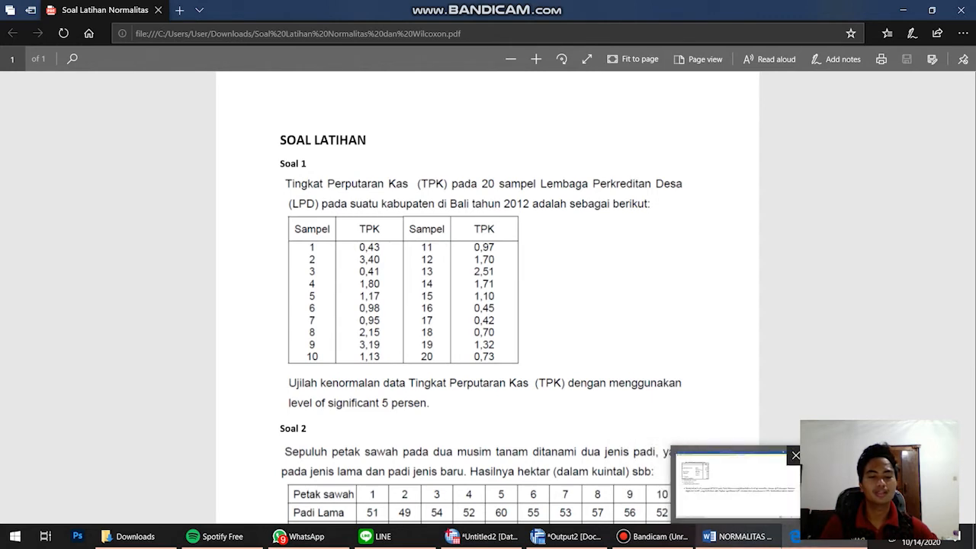
mouse_move(565, 536)
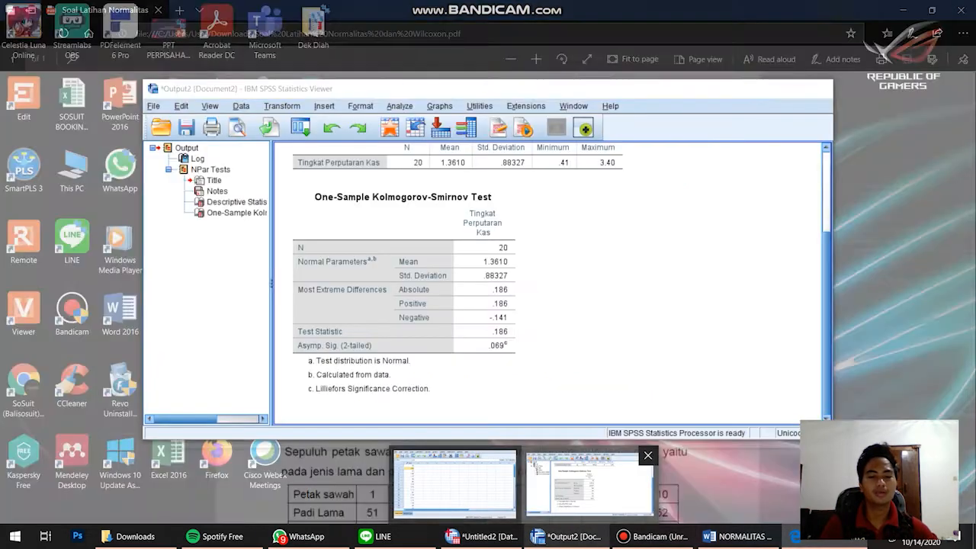
left_click(590, 481)
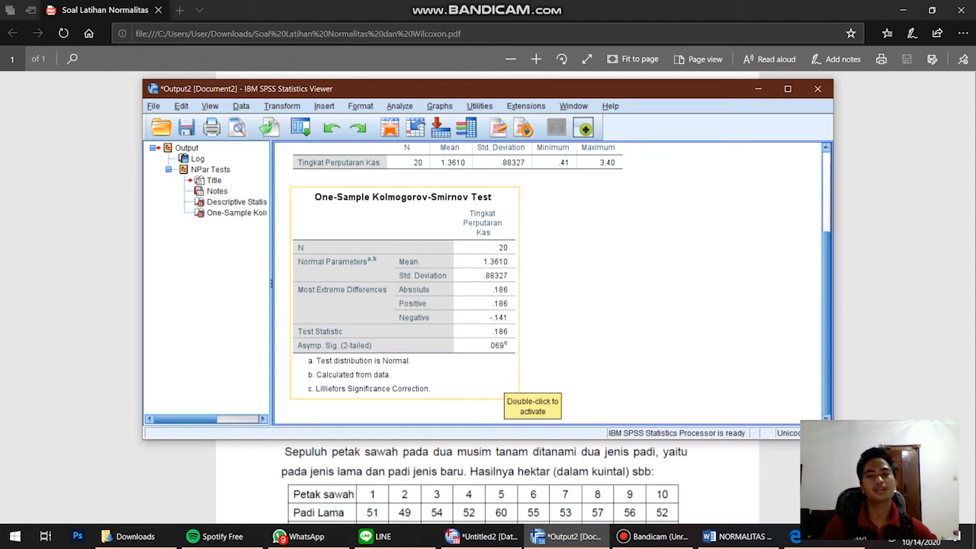
scroll(503, 385, "up", 2)
key("super")
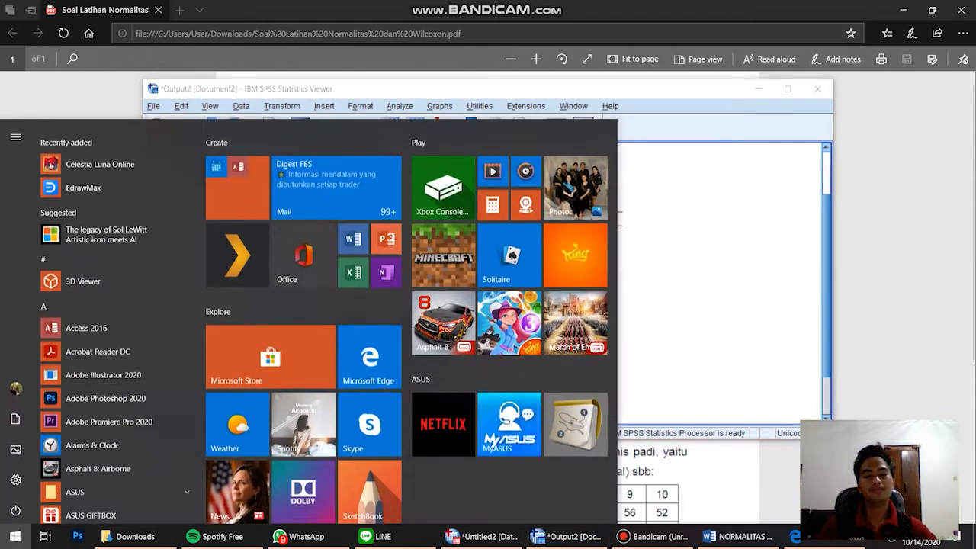
left_click(737, 536)
left_click(617, 394)
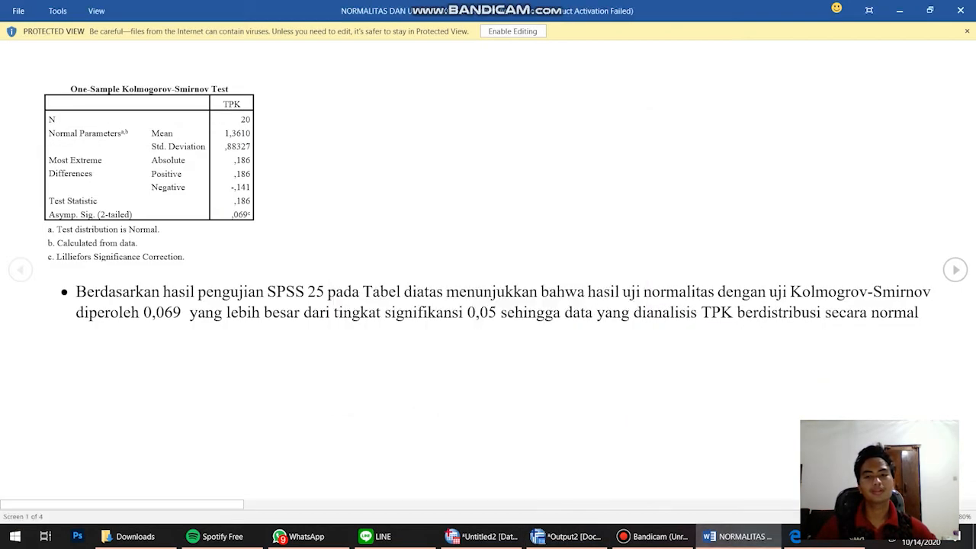
left_click(566, 536)
key("super")
left_click(736, 536)
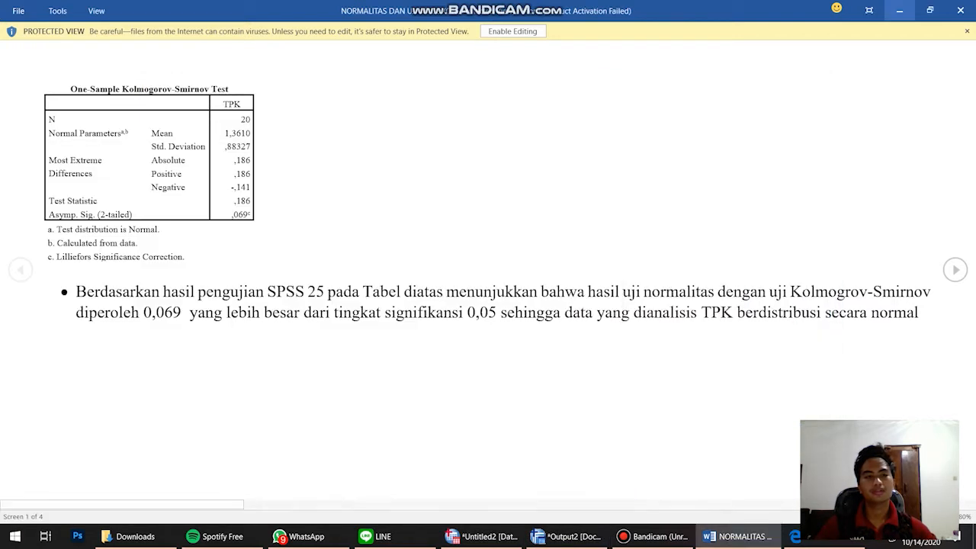
left_click(900, 11)
Start Word and create a new blank document
key("super")
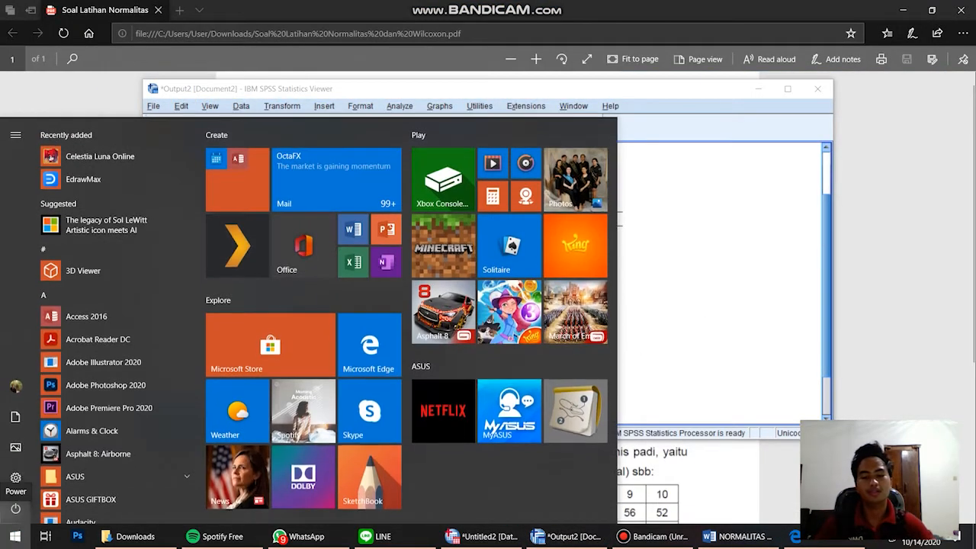
type("word")
key("Return")
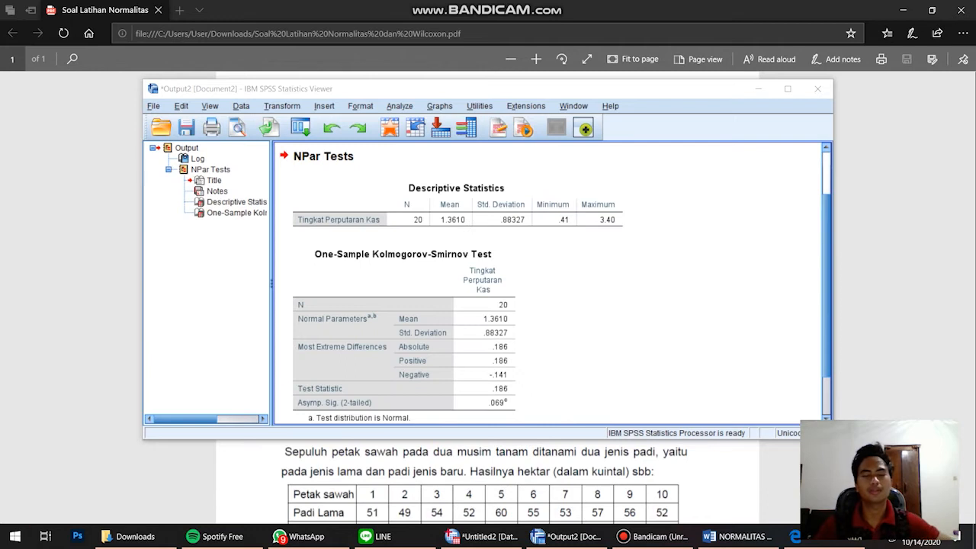
left_click(261, 229)
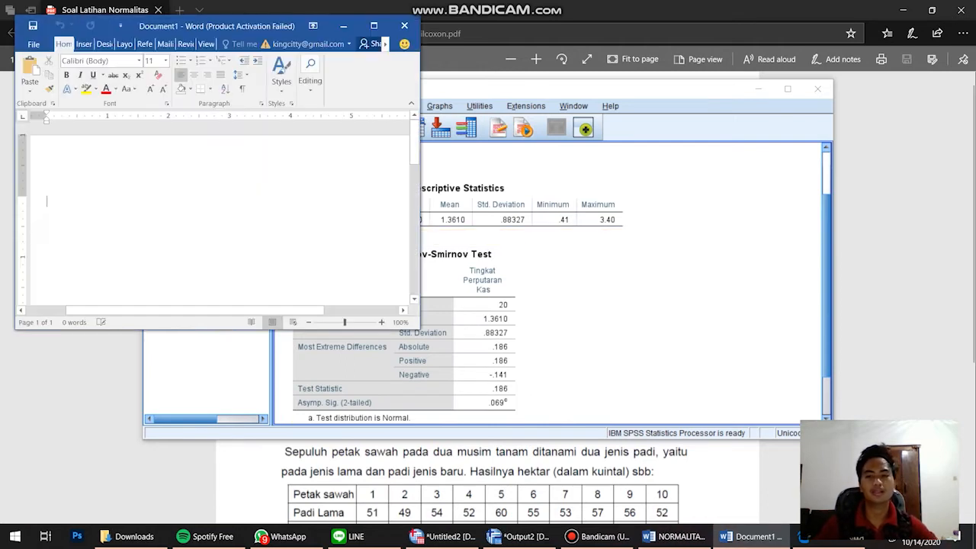
Copy the Descriptive Statistics and One-Sample Kolmogorov-Smirnov Test tables from the SPSS output into the blank Word document
left_click(568, 282)
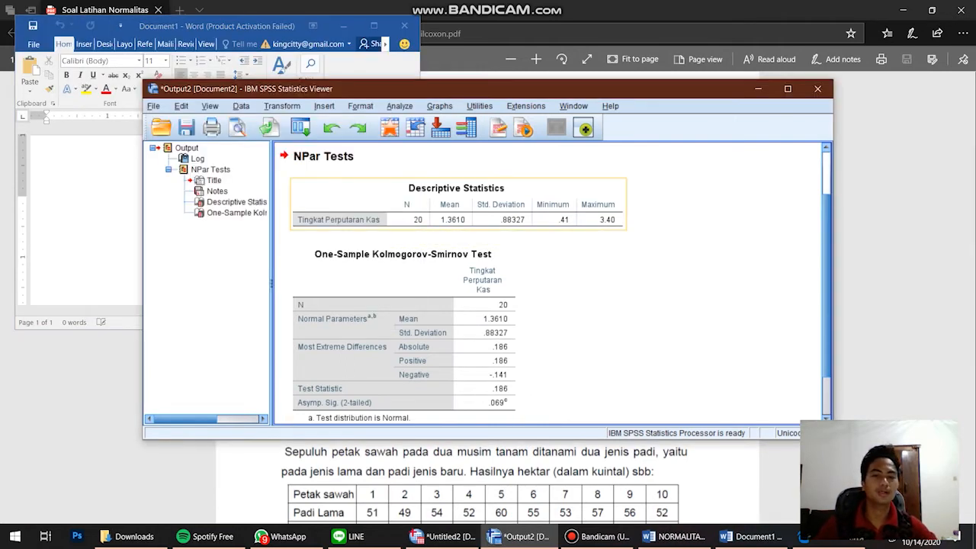
left_click(534, 212)
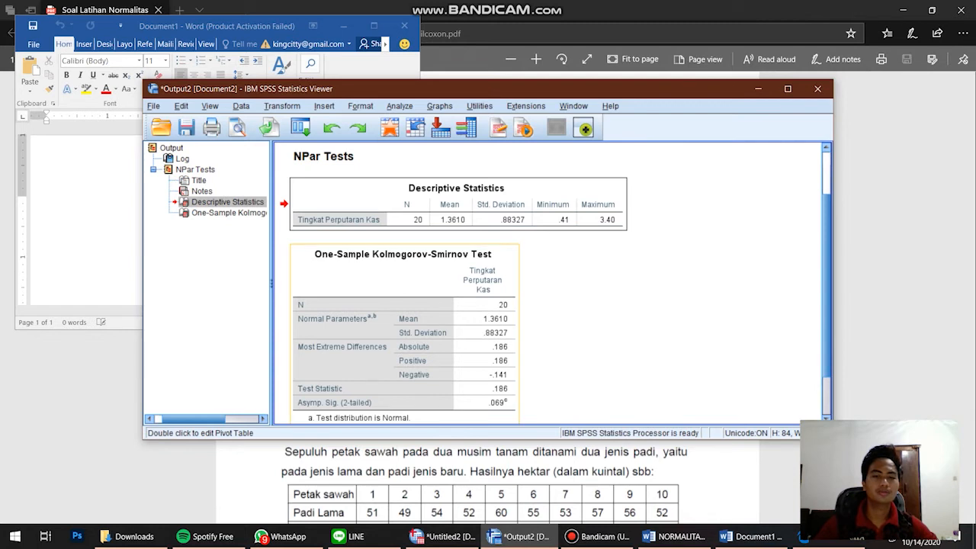
left_click(458, 320, "ctrl")
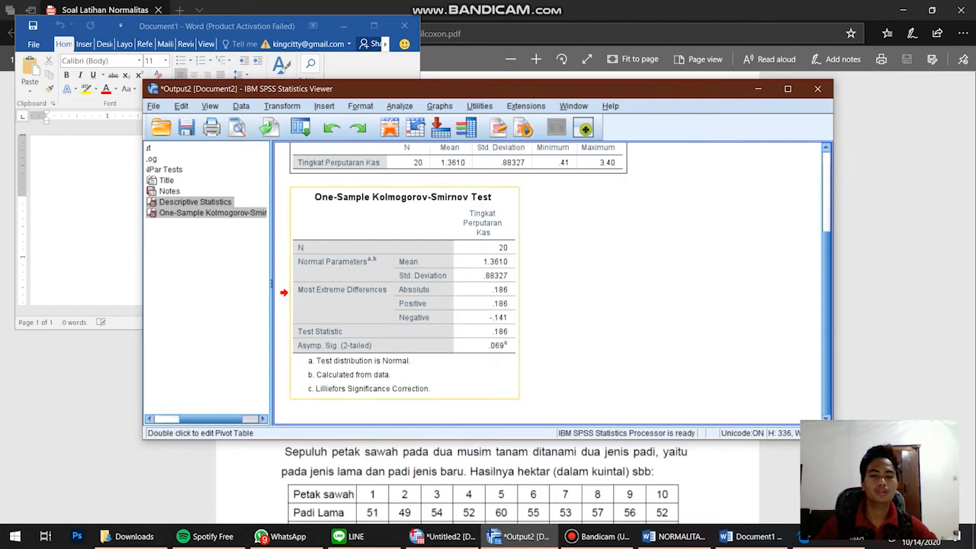
scroll(458, 290, "up", 2)
scroll(458, 305, "down", 2)
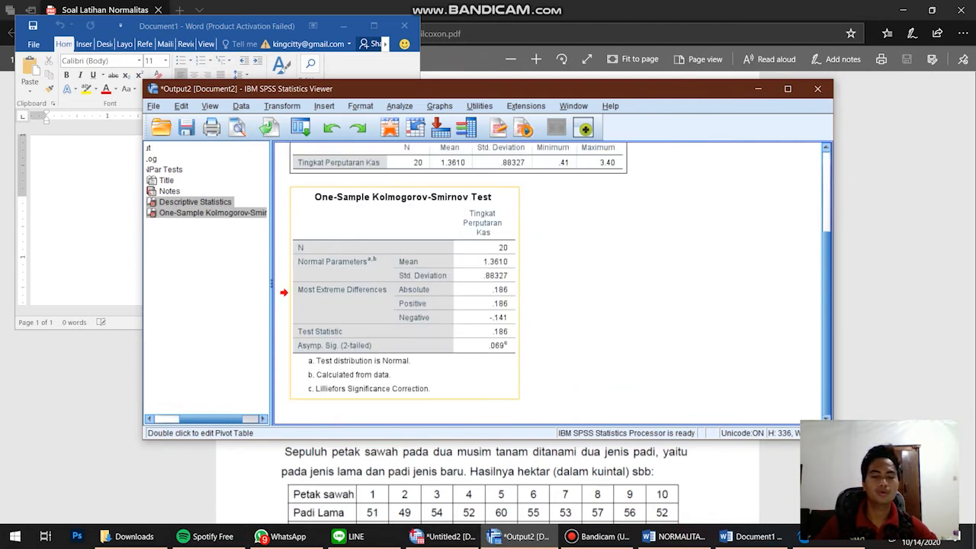
left_click(752, 536)
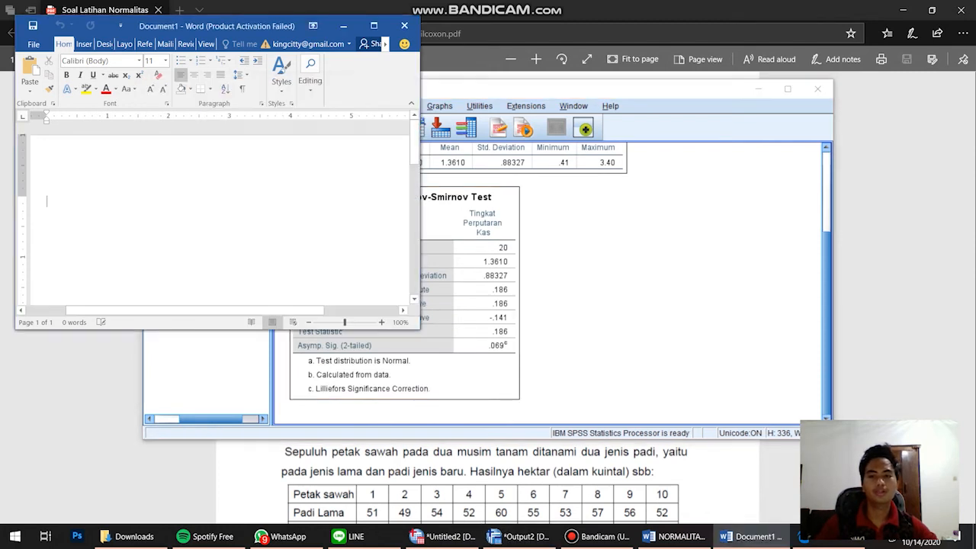
key("ctrl+v")
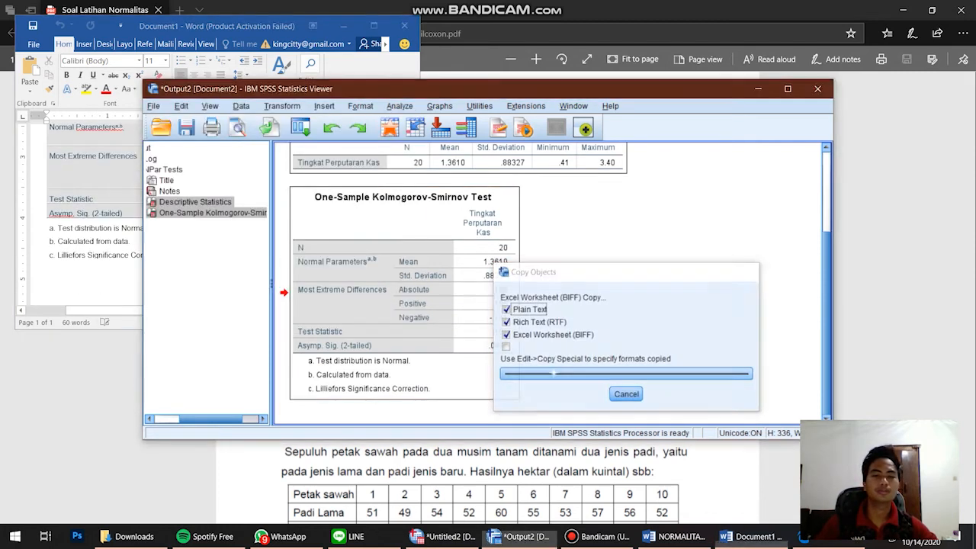
left_click(91, 282)
scroll(153, 229, "up", 5)
scroll(153, 229, "down", 7)
Save the Word document in the Documents folder as "Tugas Kelompok AAK"
key("ctrl+s")
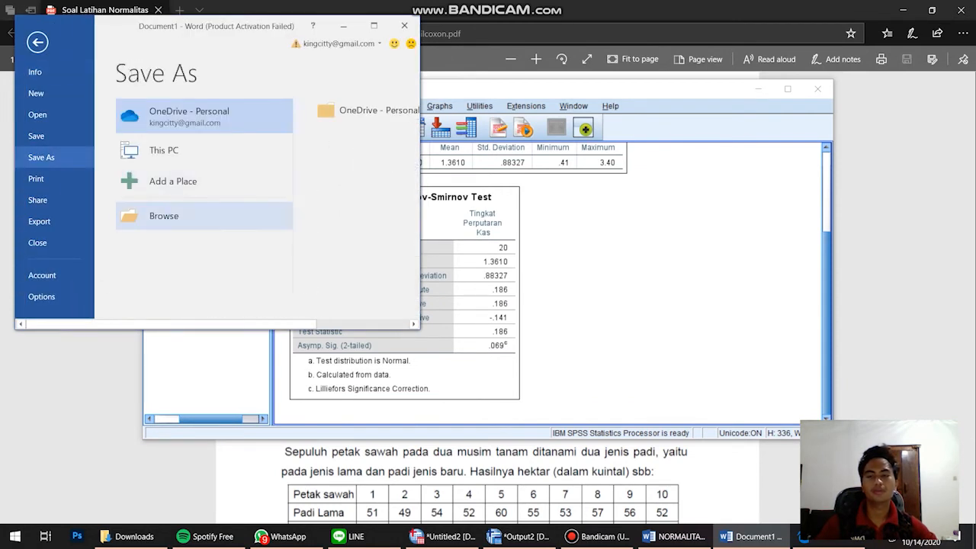
left_click(164, 216)
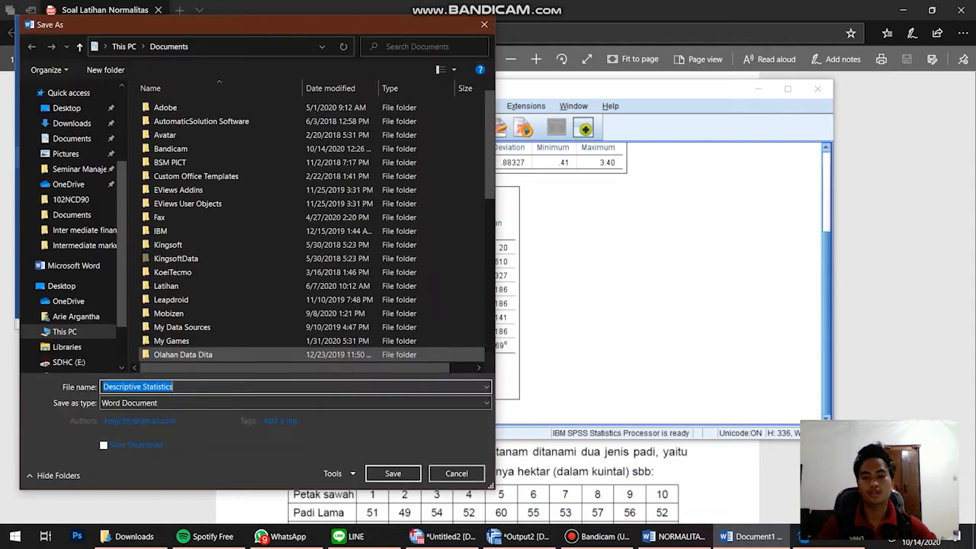
type("Tugas Kelomp")
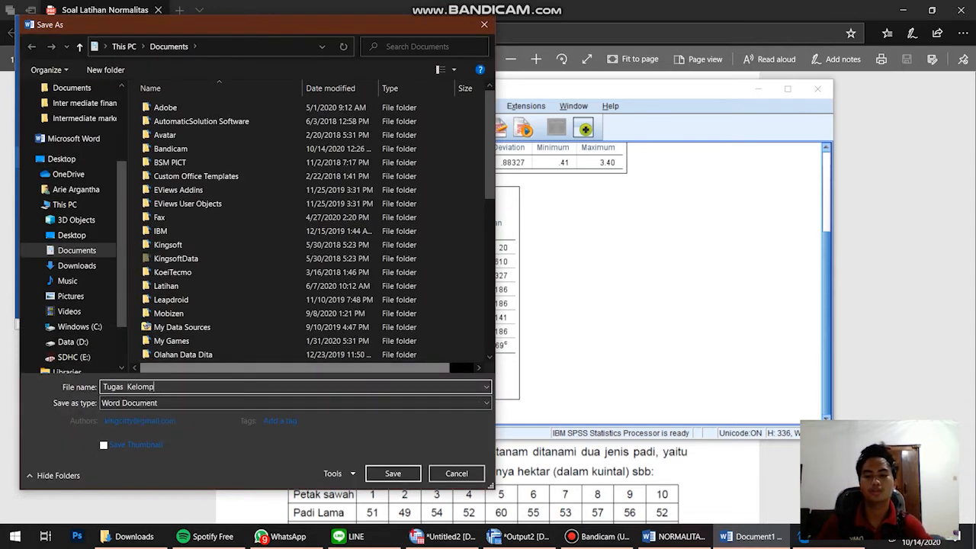
type("ok AAK")
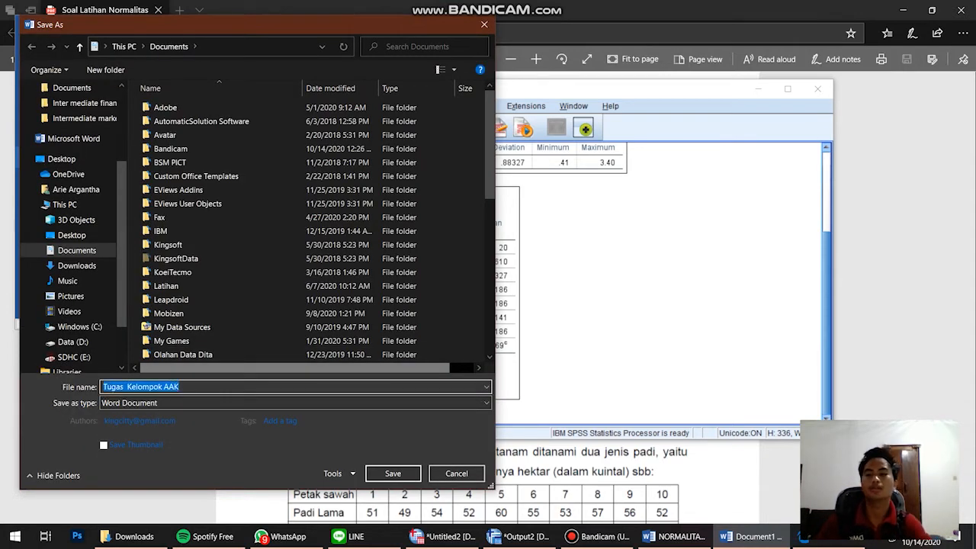
key("Return")
Below the tables in Word, write "Karena asymp sig lebih dari 0.05 (dimana ini adalah taraf signifikannya) maka data pada TKP dapat dikatakan terdistribusi normal."
scroll(275, 240, "up", 6)
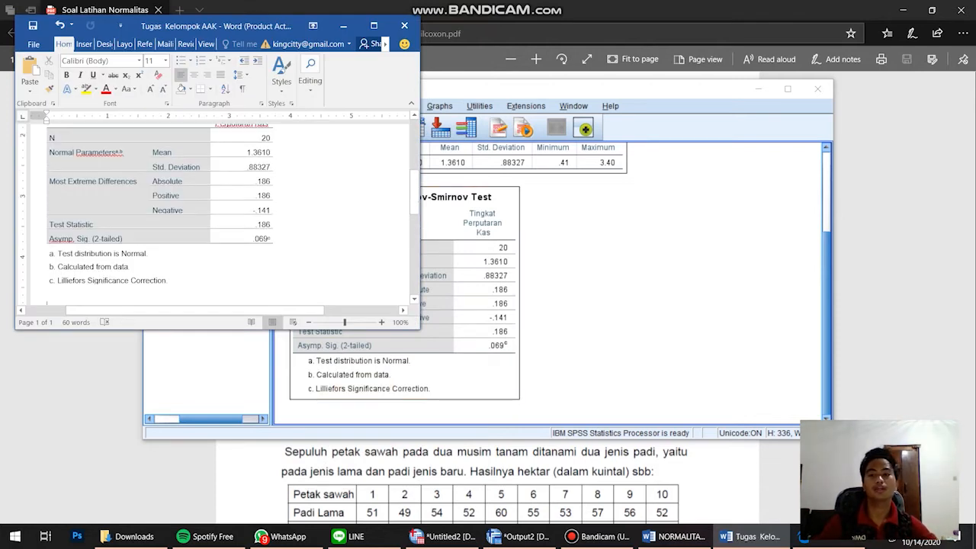
scroll(276, 240, "down", 4)
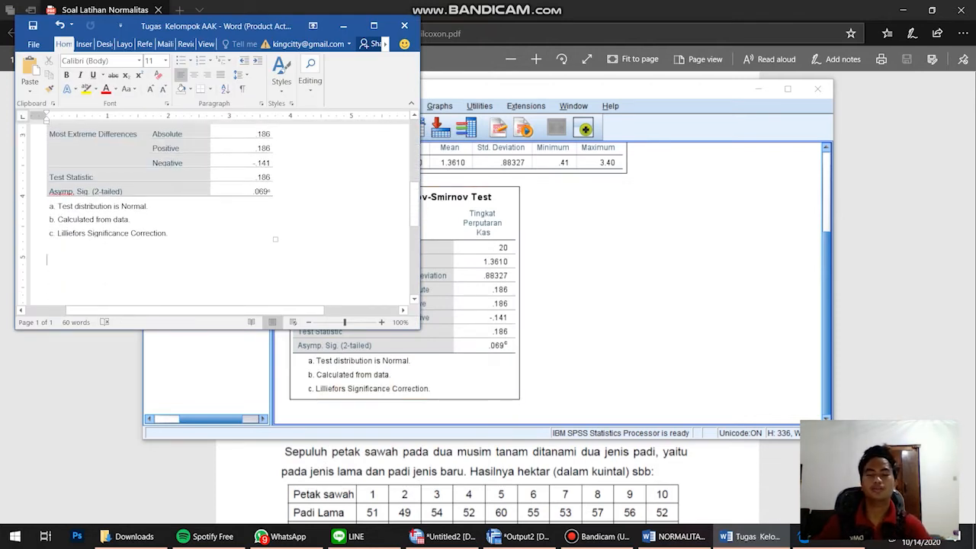
type("Karena asymp")
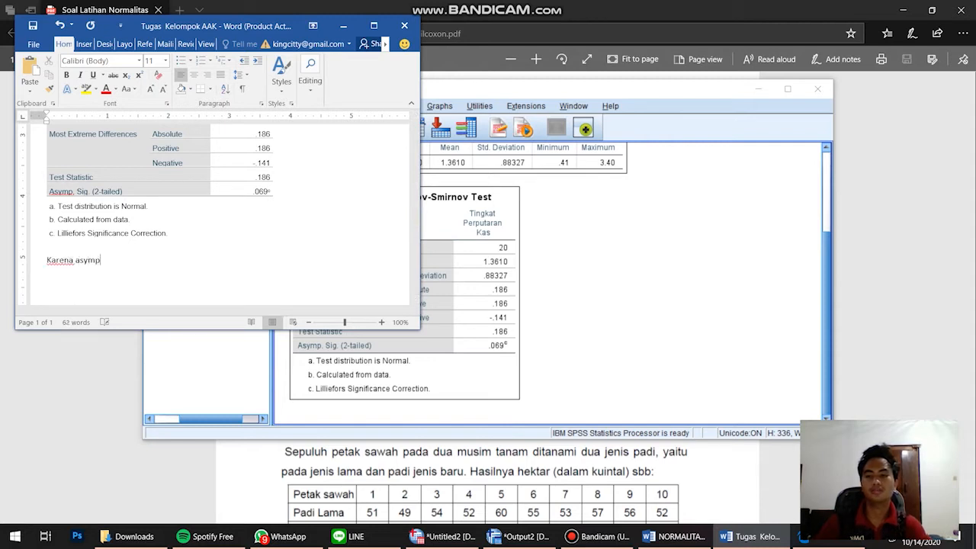
type(" sig lebih dari ")
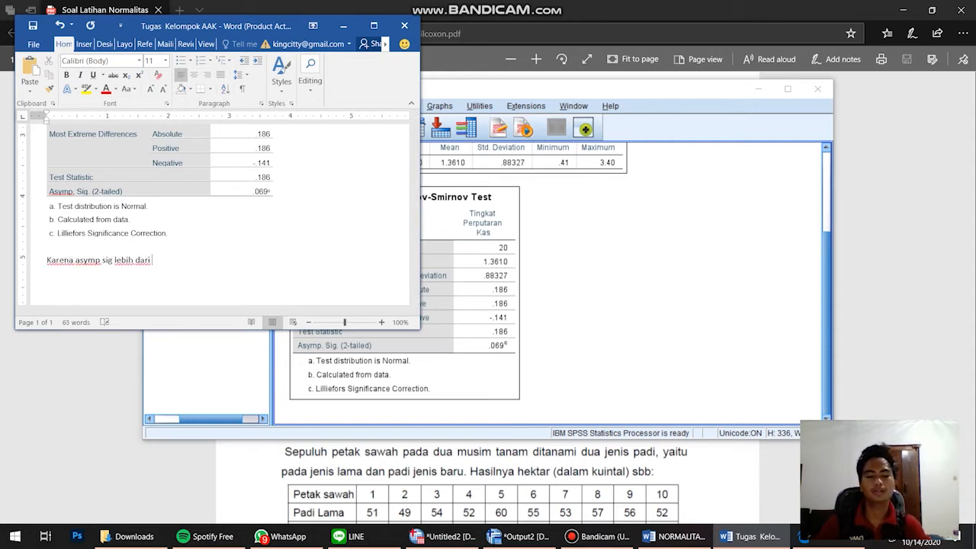
type("0.05 (d")
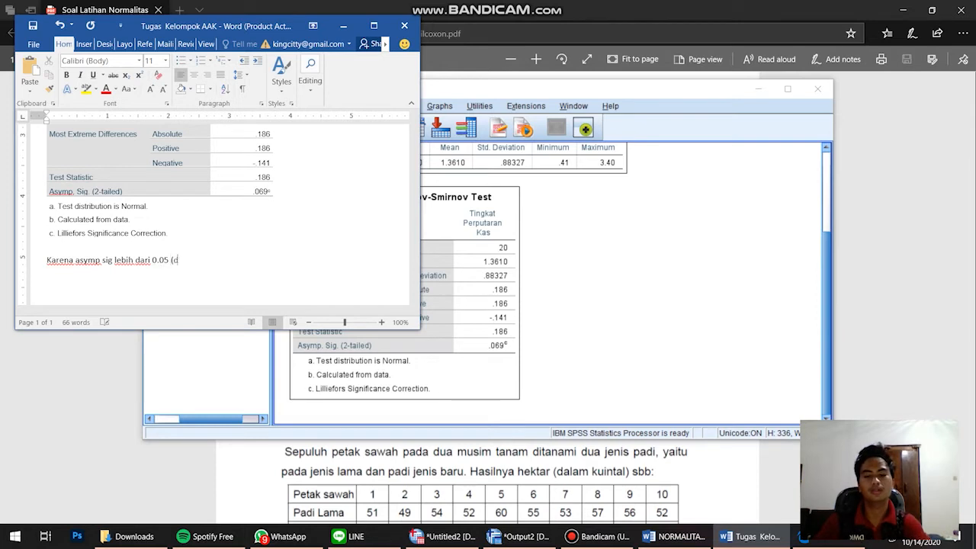
type("imana ini adalah iara")
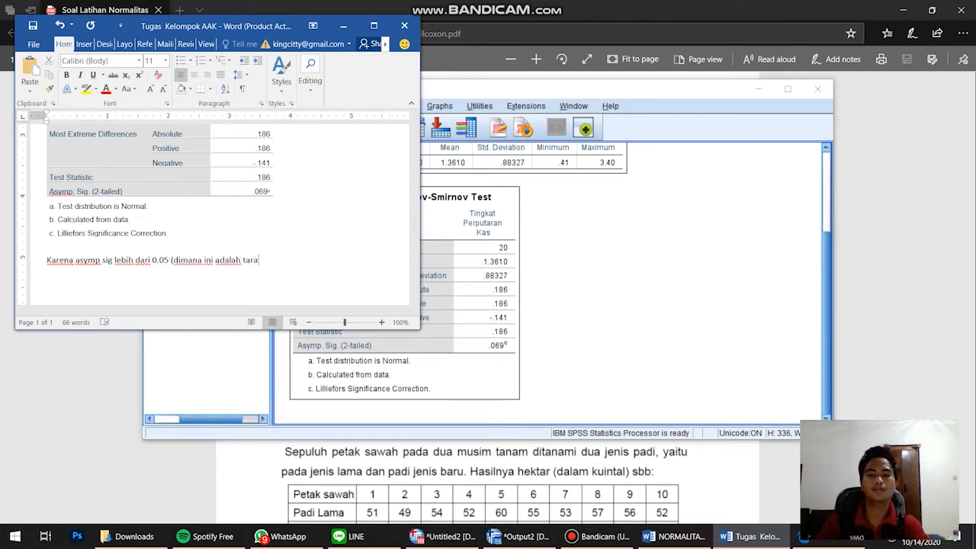
type("f signi")
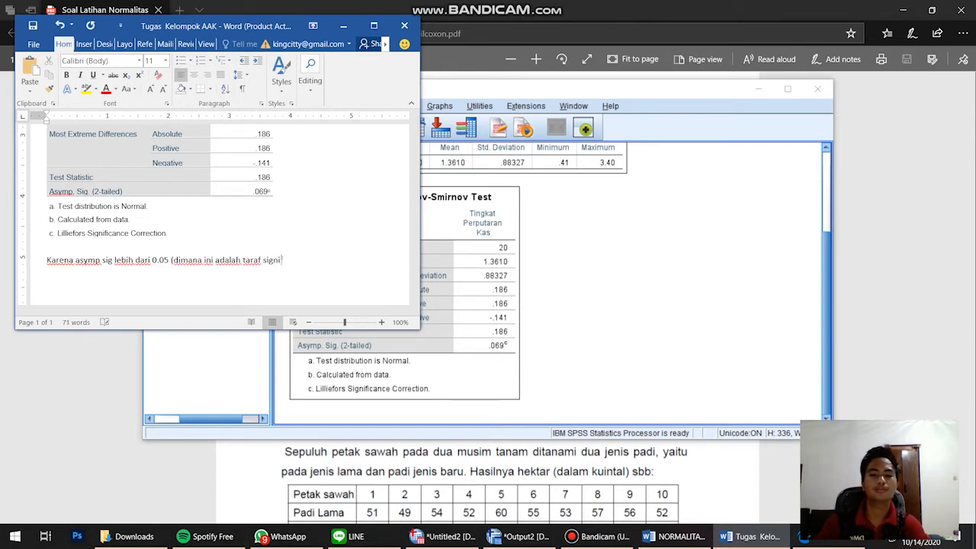
type("fikannya) maka dat")
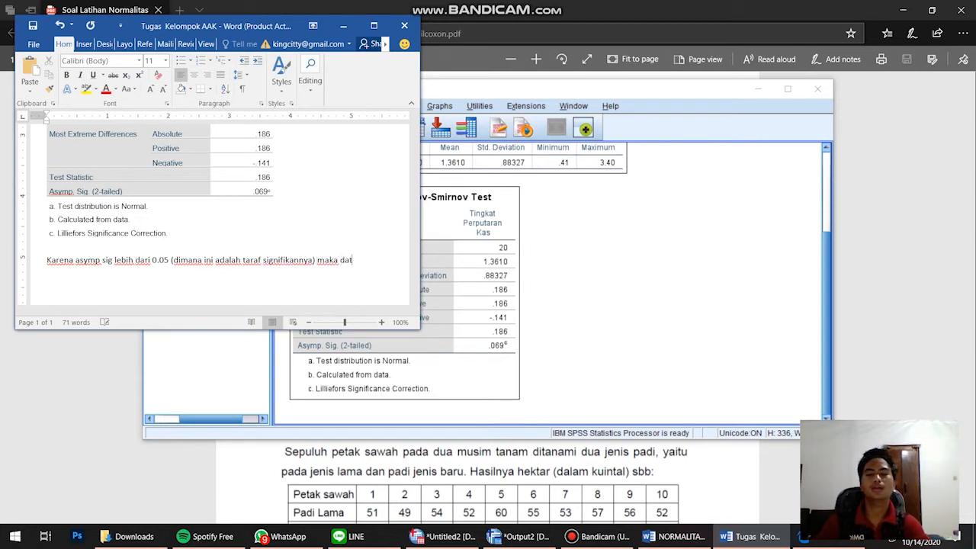
type("a pada TKP dapat")
type(" dikatakan terdist")
type("ribusi normal.")
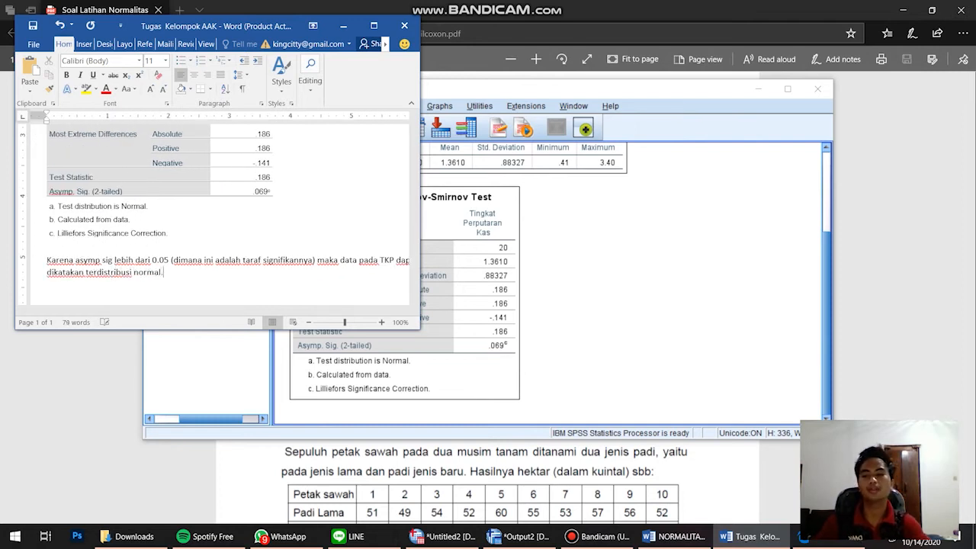
key("Return")
left_click(602, 297)
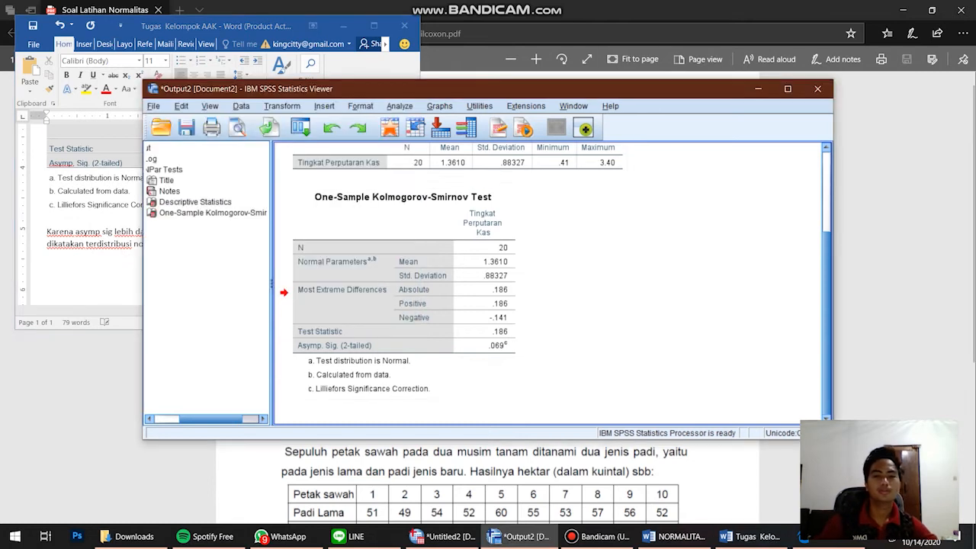
scroll(457, 271, "up", 2)
scroll(457, 270, "down", 2)
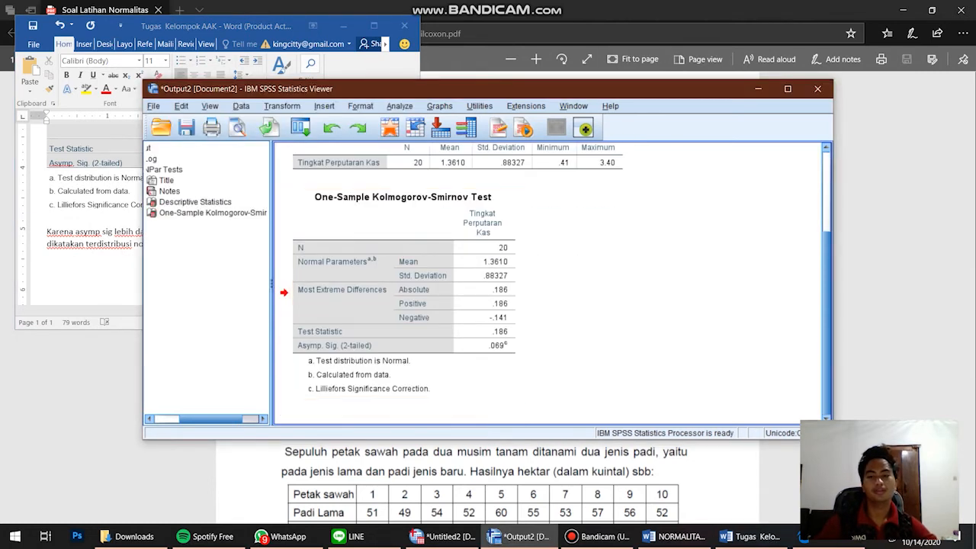
left_click(153, 106)
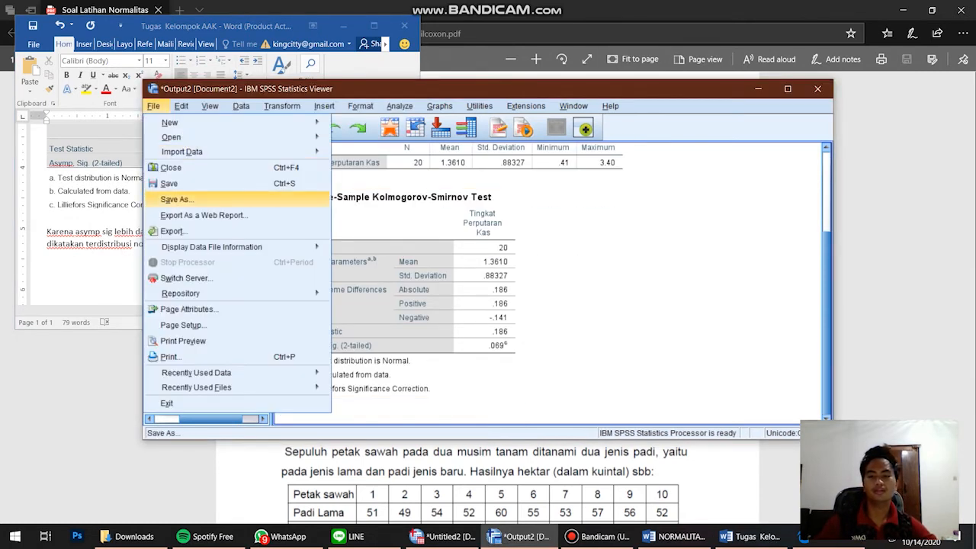
left_click(445, 536)
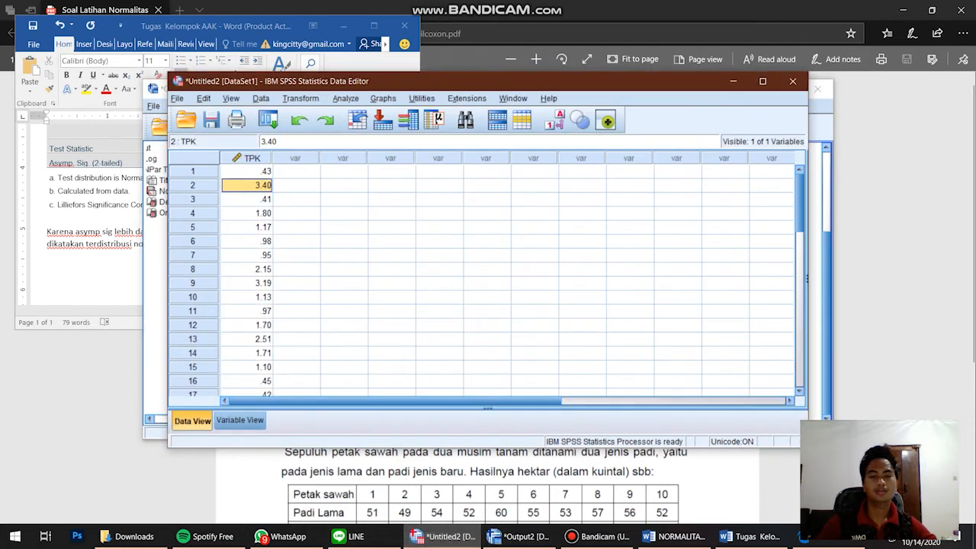
left_click_drag(488, 81, 564, 231)
left_click(611, 107)
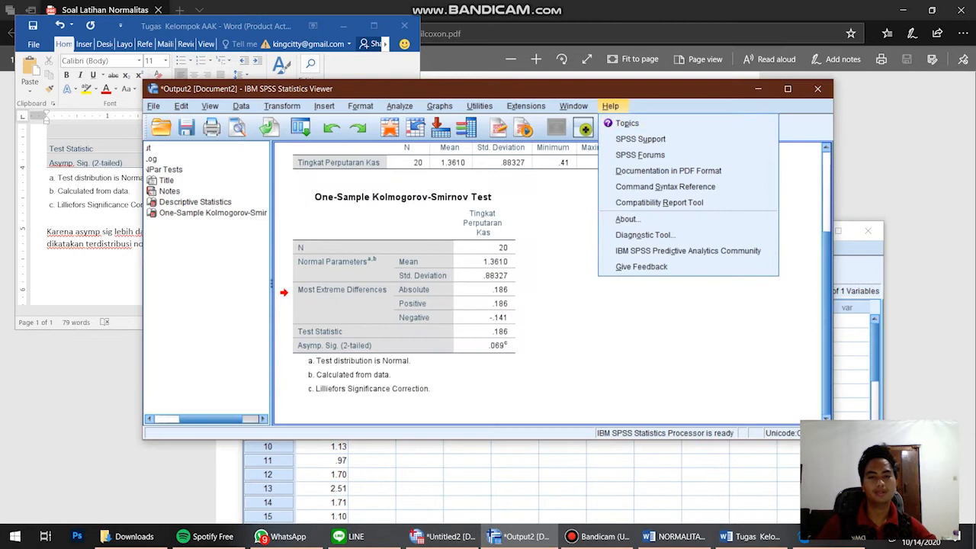
left_click(515, 489)
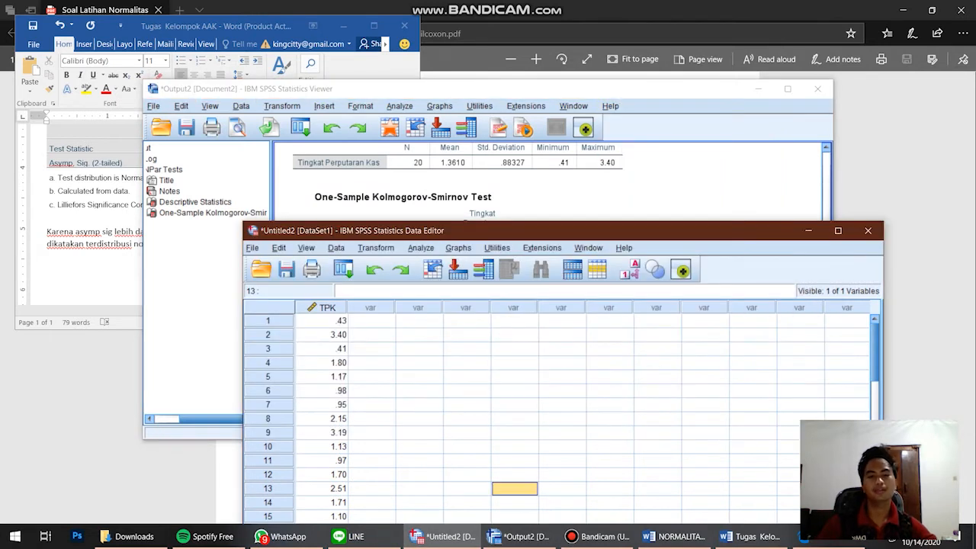
left_click_drag(563, 230, 602, 89)
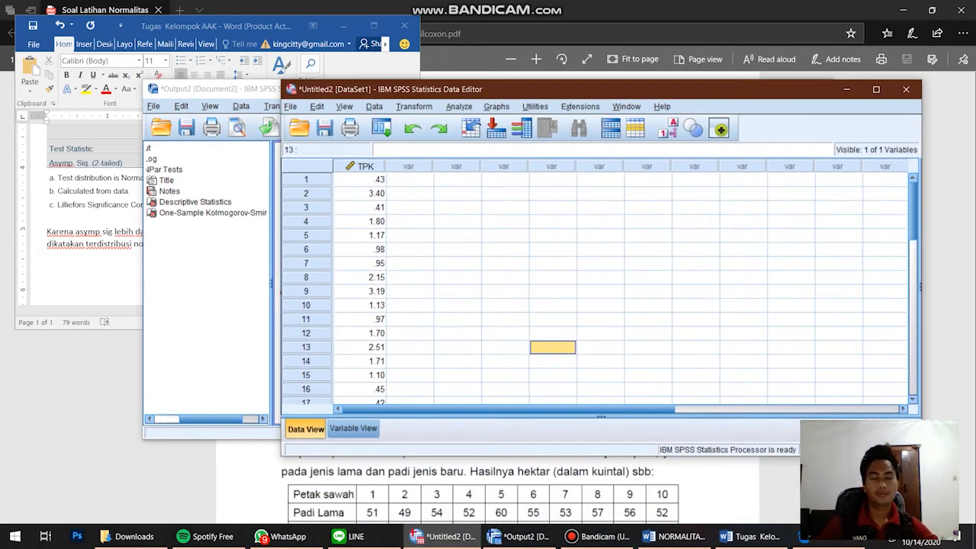
left_click(95, 280)
left_click(552, 306)
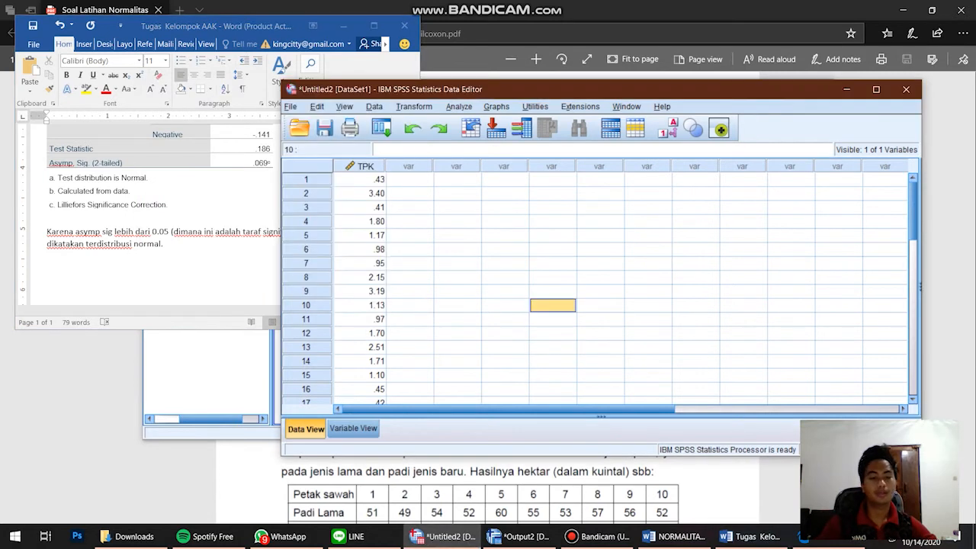
mouse_move(750, 537)
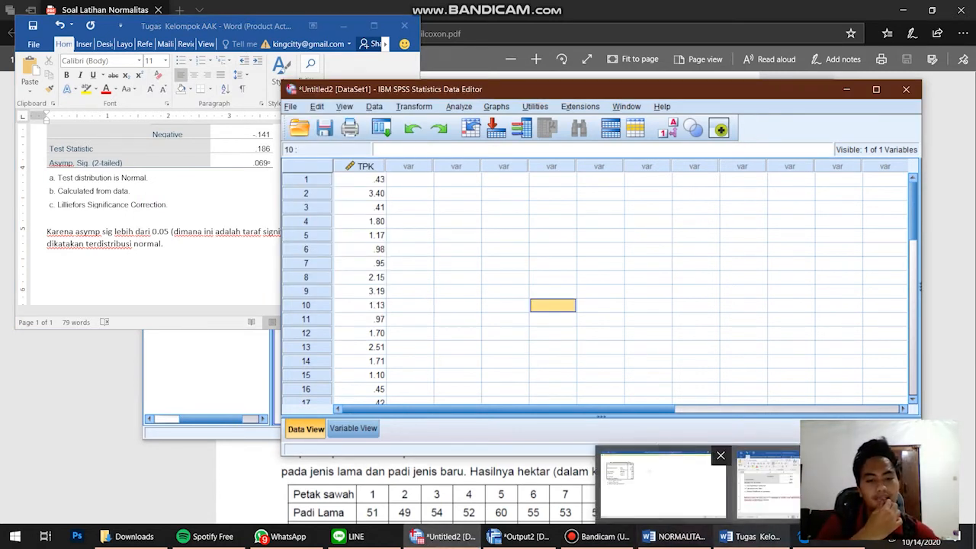
left_click(519, 536)
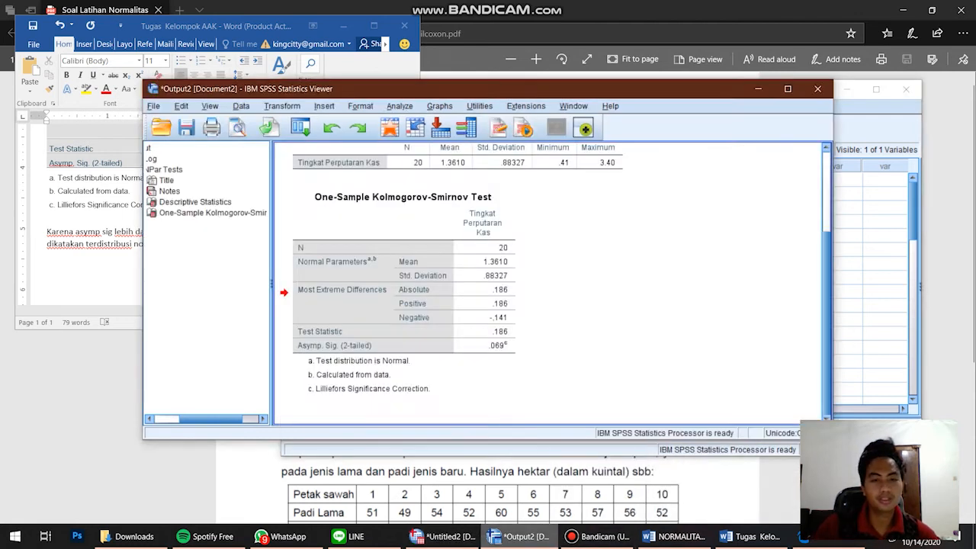
left_click(442, 536)
Switch to the exercise PDF and read the Soal 2 Wilcoxon question with its Padi Lama and Padi Baru table
left_click(810, 536)
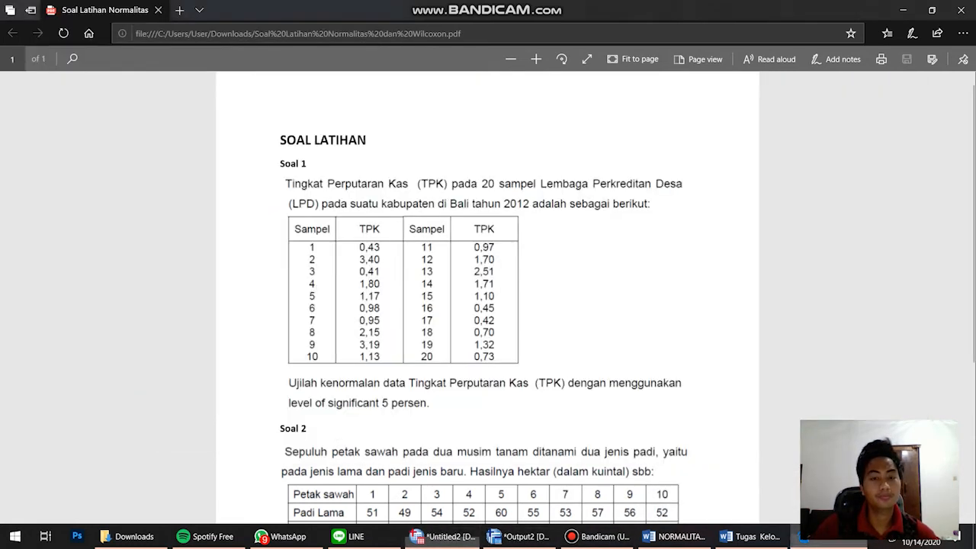
scroll(488, 305, "down", 3)
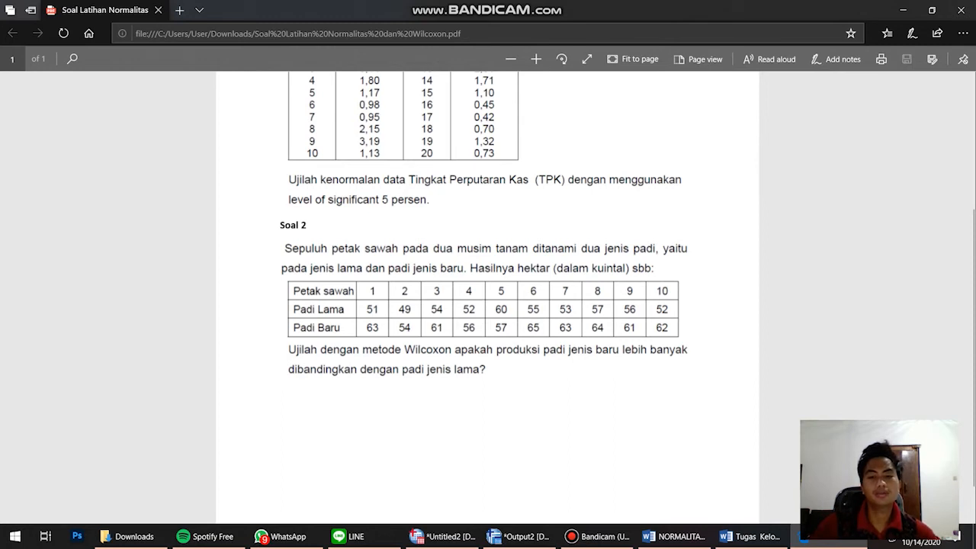
key("alt+Tab")
key("alt+Tab")
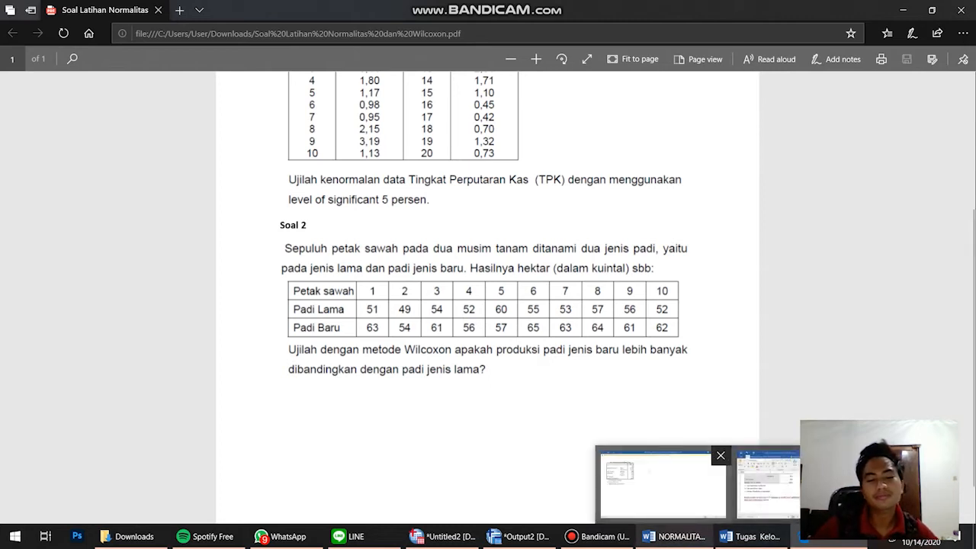
Return to the SPSS data editor and clear the whole TPK variable from the dataset
left_click(521, 536)
scroll(404, 293, "up", 2)
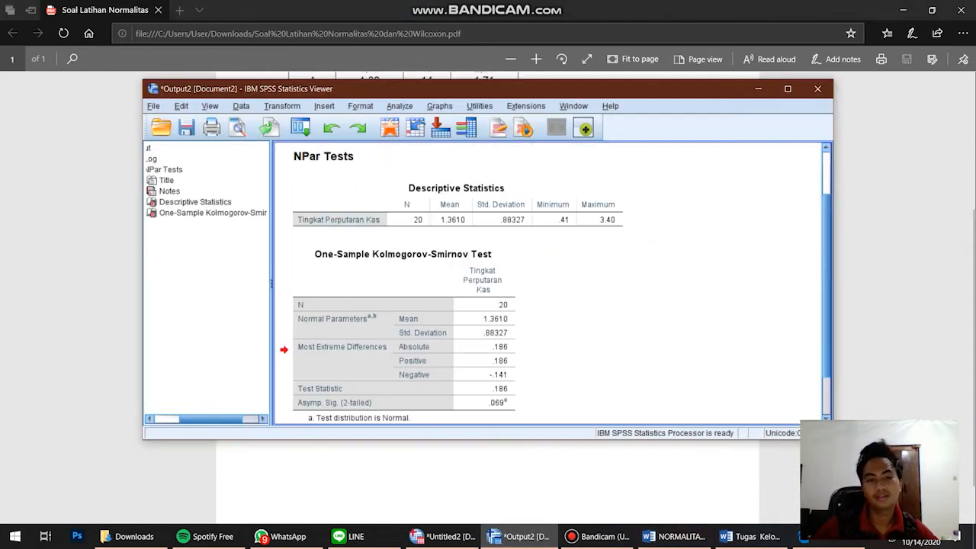
key("alt+Tab")
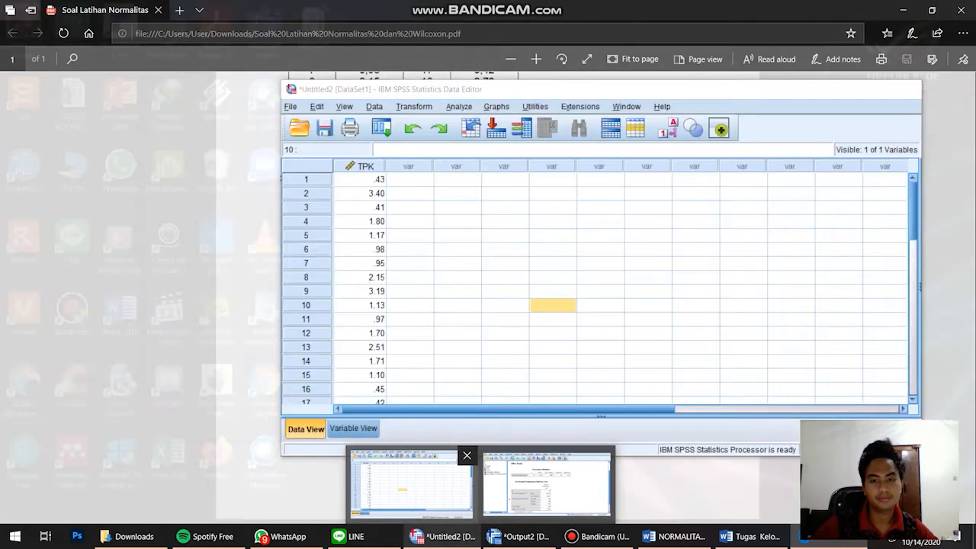
left_click(412, 485)
left_click(361, 180)
left_click(409, 180)
left_click(361, 180)
right_click(372, 164)
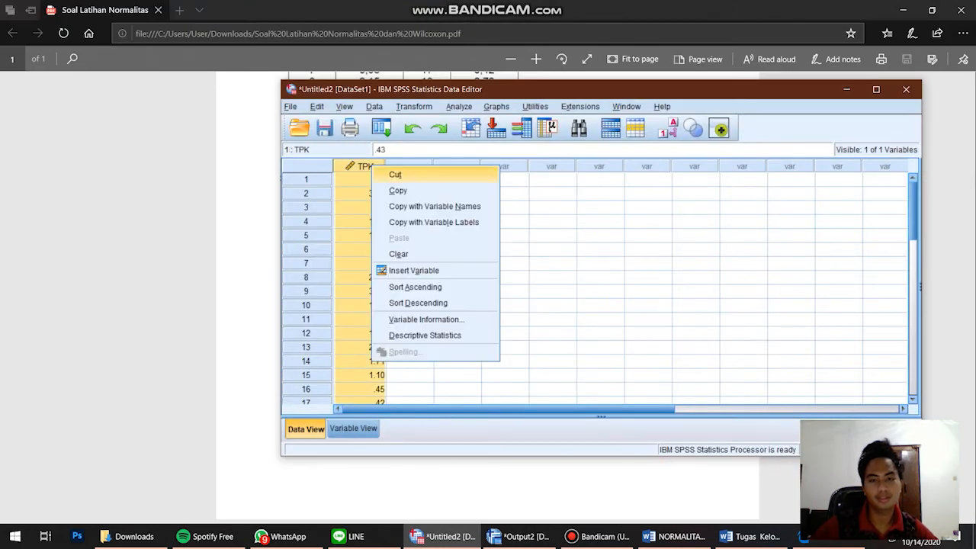
left_click(400, 253)
left_click(505, 221)
Enter the rice plot numbers 1 to 10 in rows 1 to 10 of the first column
left_click(359, 166)
key("alt+Tab")
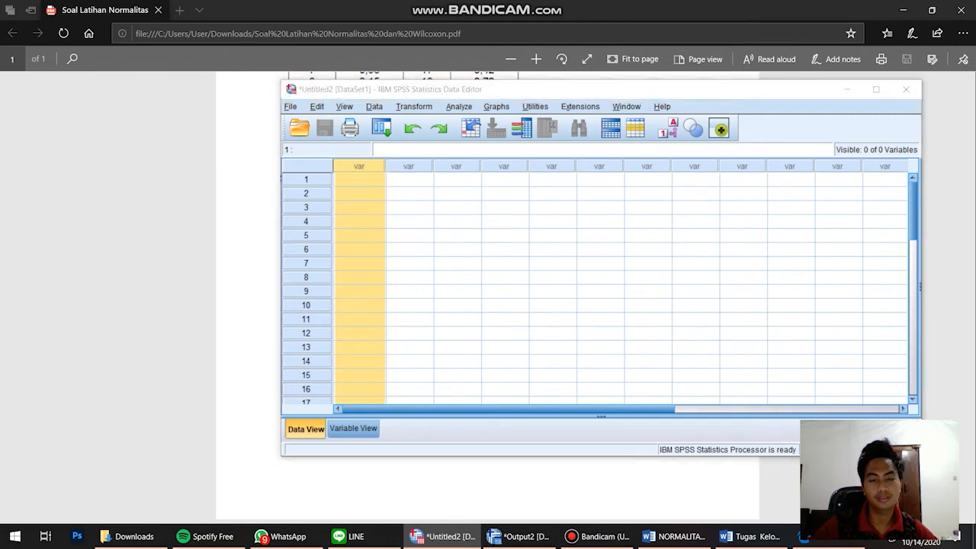
key("alt+Tab")
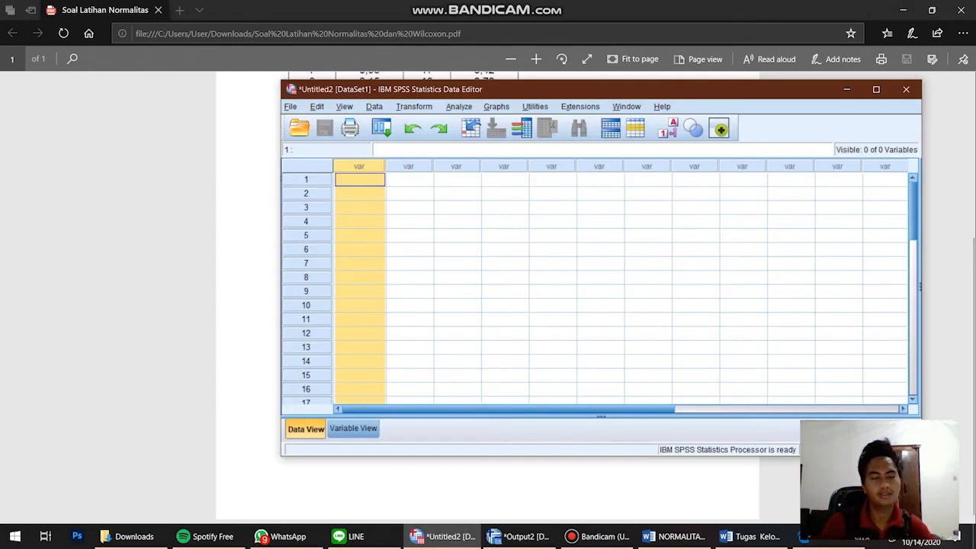
type("1")
key("Return")
type("2")
key("Return")
type("3")
key("Return")
type("4")
key("Return")
type("5")
key("Return")
type("6")
key("Return")
type("7 8")
key("Return")
type("9")
key("Return")
type("1")
key("Return")
key("Up")
type("10")
key("Return")
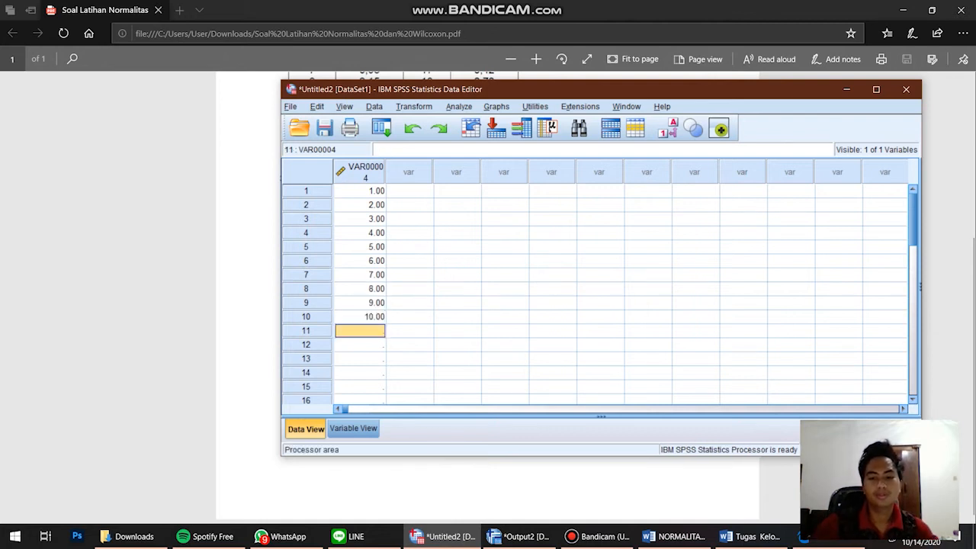
Rename the first variable PTK_SWH and give it the label "Petak Sawah"
key("ctrl+t")
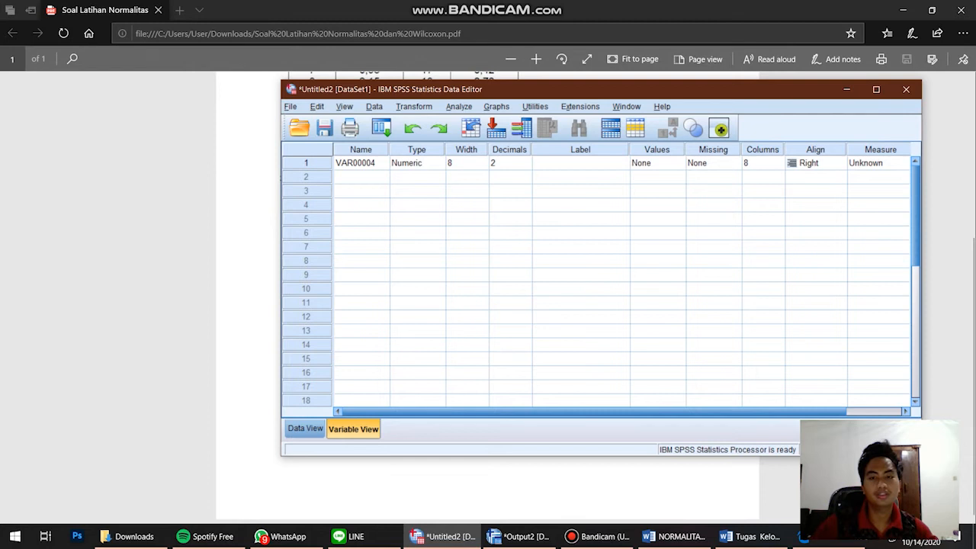
key("alt+Tab")
key("alt+Tab")
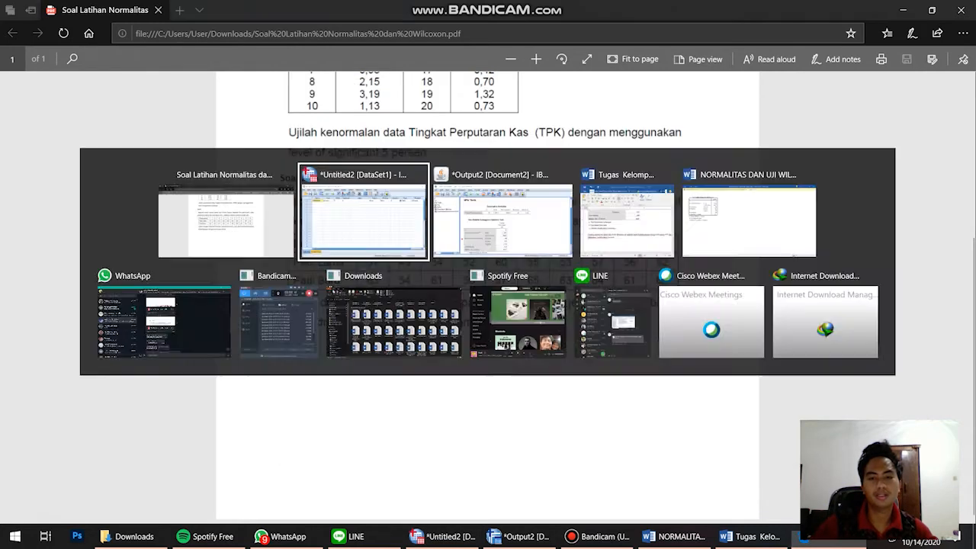
type("P")
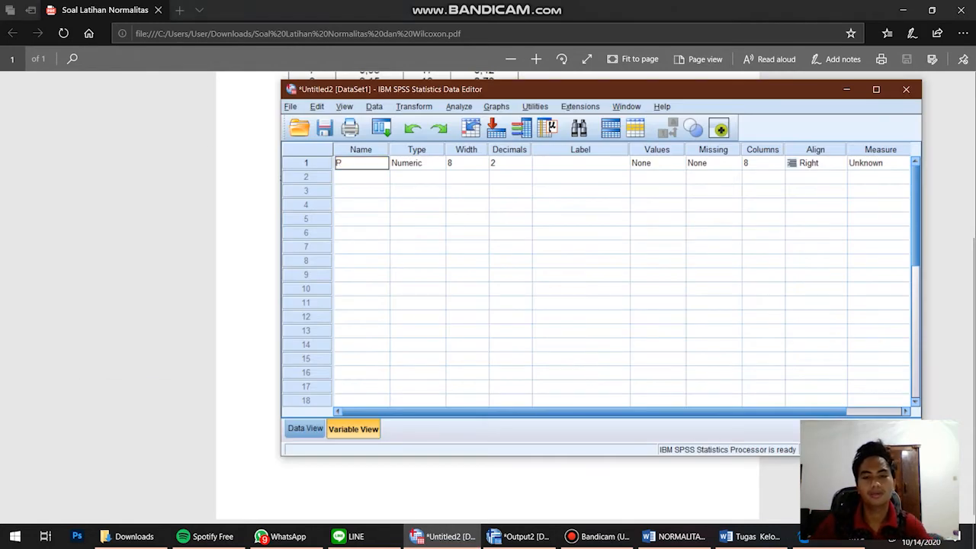
type("TK_SWH")
key("Tab")
key("Tab")
key("Tab")
key("Tab")
type("Pe")
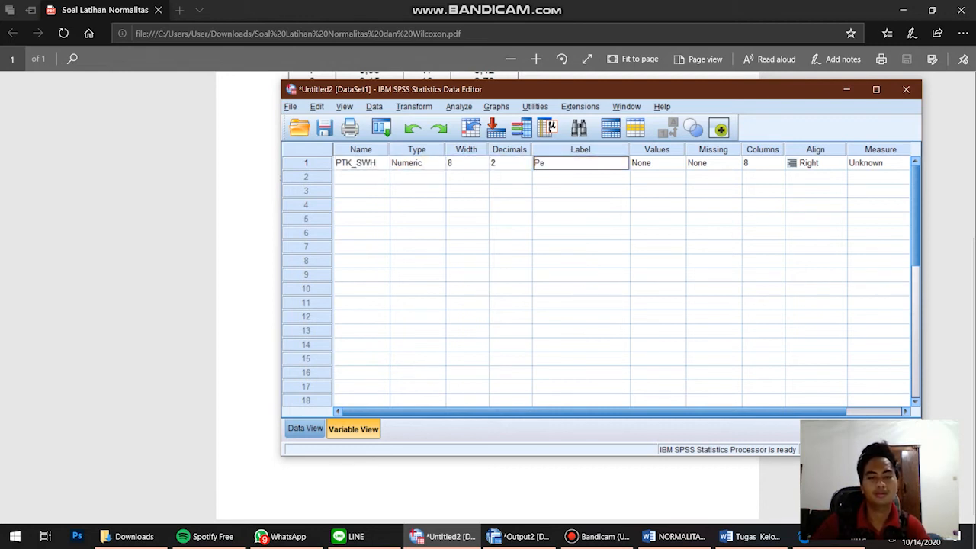
type("tak Sawah")
Set the decimals of the PTK_SWH variable to 1
key("Left")
key("Left")
key("Right")
key("Down")
key("Up")
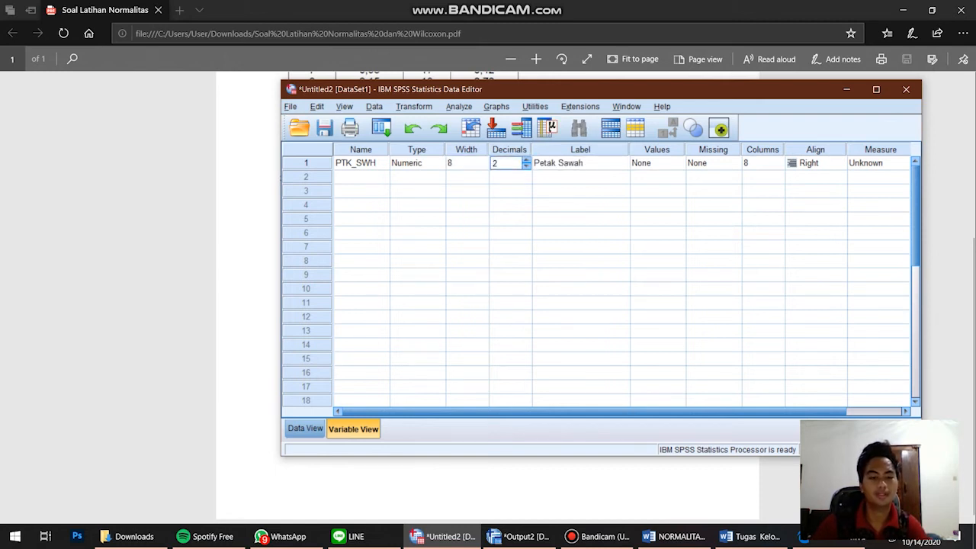
type("1")
key("Tab")
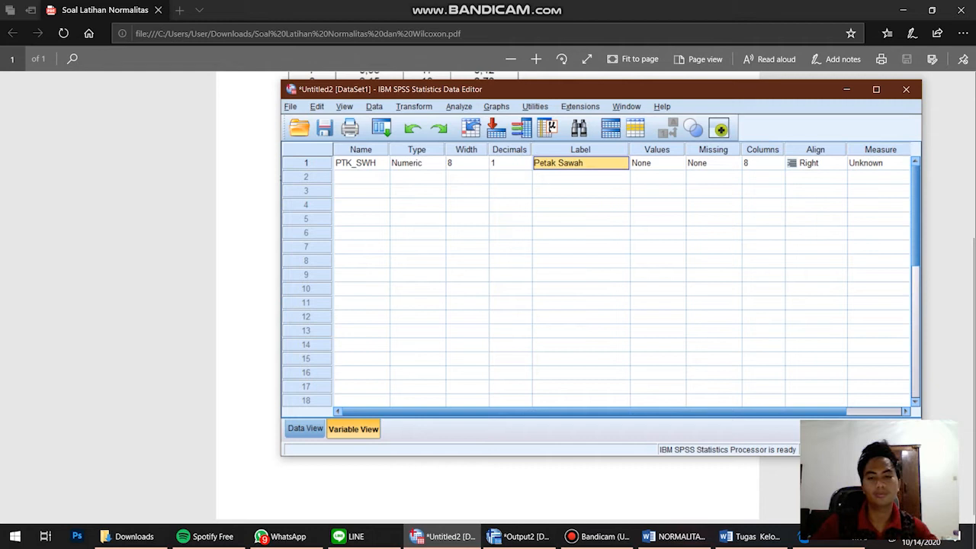
Check how the plot numbers display in the data, then set the decimals of the PTK_SWH variable to 0
key("ctrl+t")
left_click(409, 206)
left_click(409, 191)
key("alt+Tab")
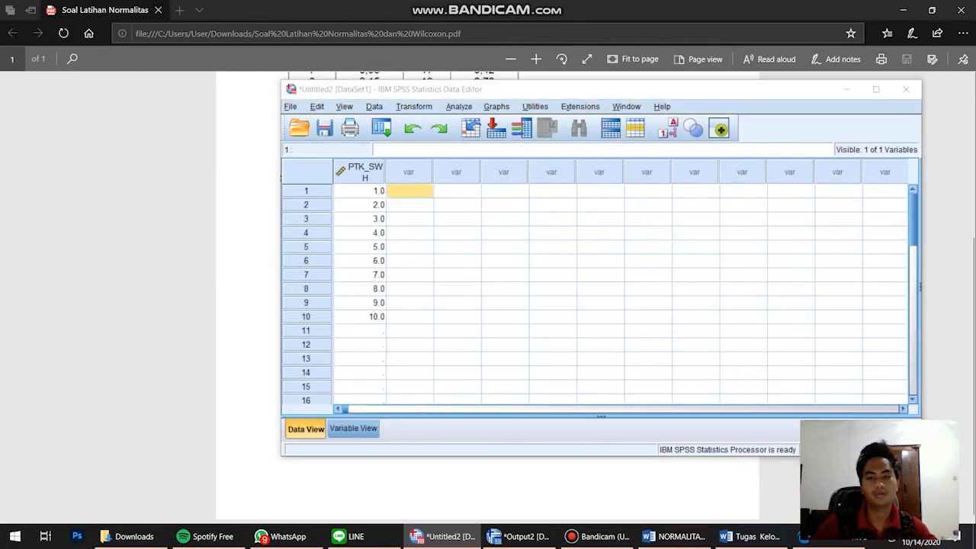
key("alt+Tab")
key("alt+Tab")
key("alt+Tab")
key("ctrl+t")
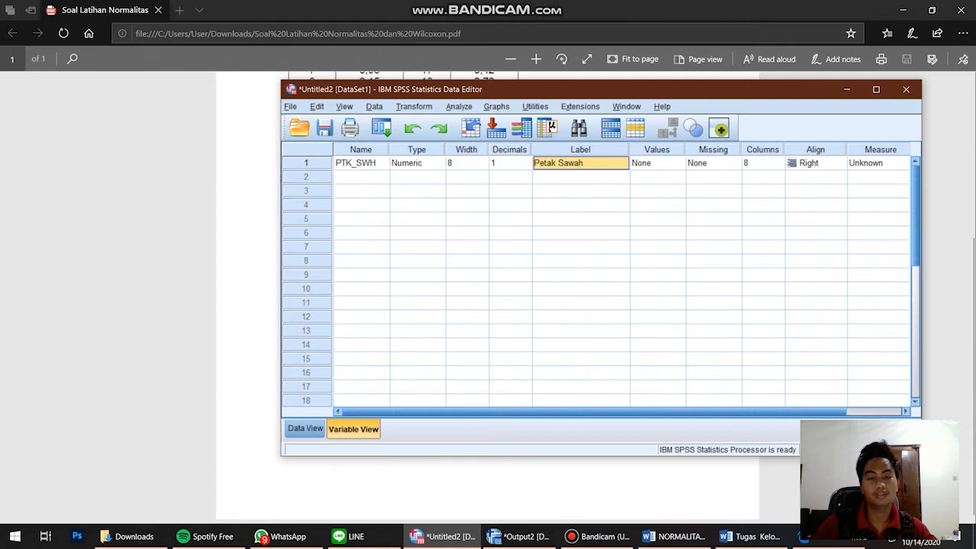
left_click(508, 163)
key("ctrl+t")
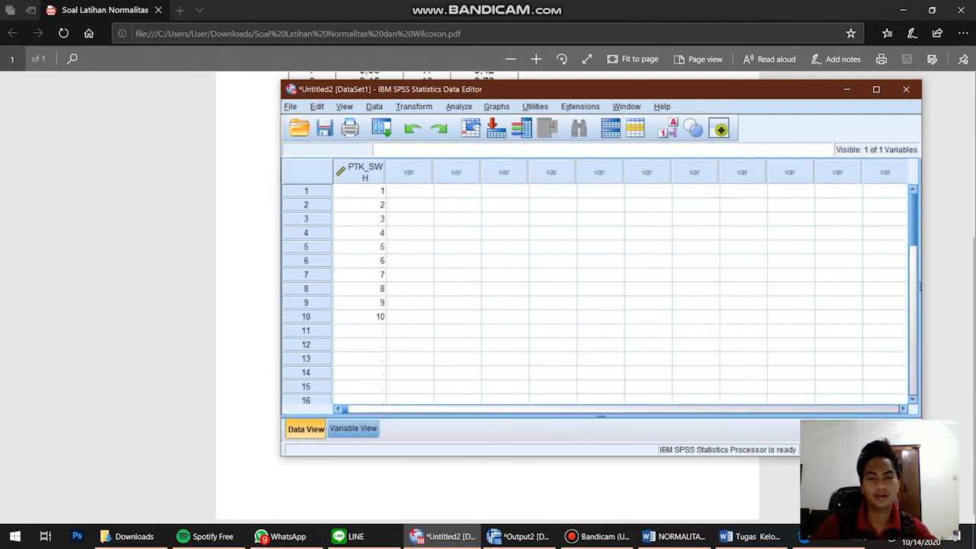
Enter the Padi Lama yields 51, 49, 54, 52 and 60 from Soal 2 in rows 1 to 5 of the second column
left_click(409, 191)
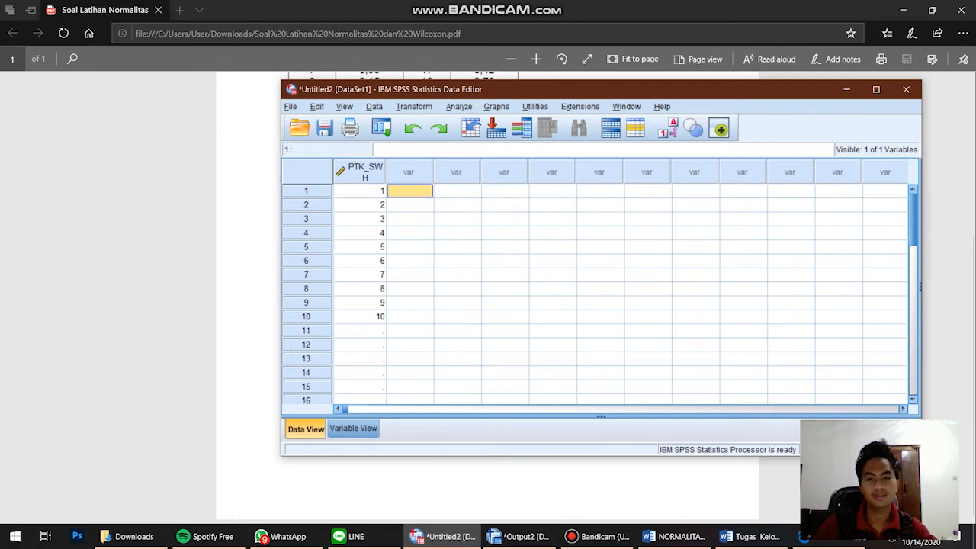
key("alt+Tab")
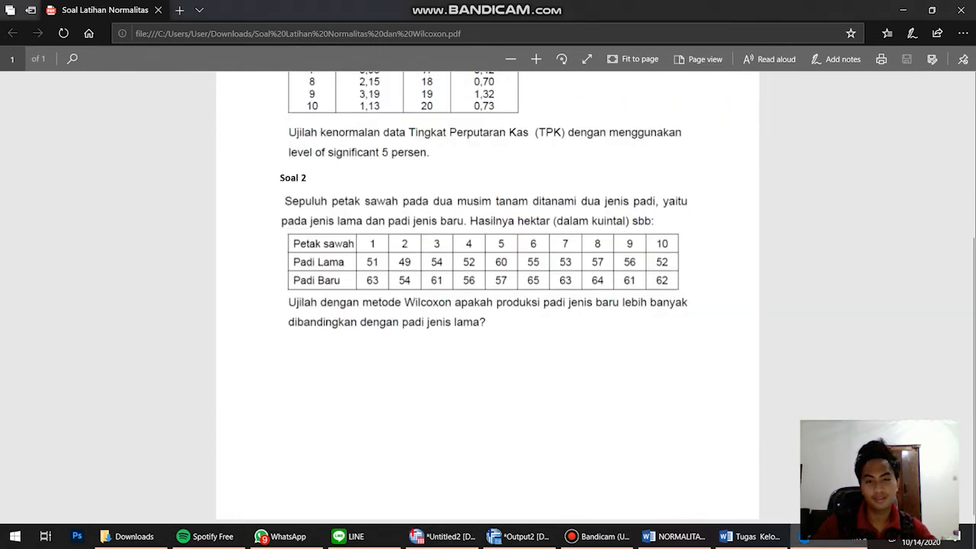
key("alt+Tab")
type("51")
key("alt+Tab")
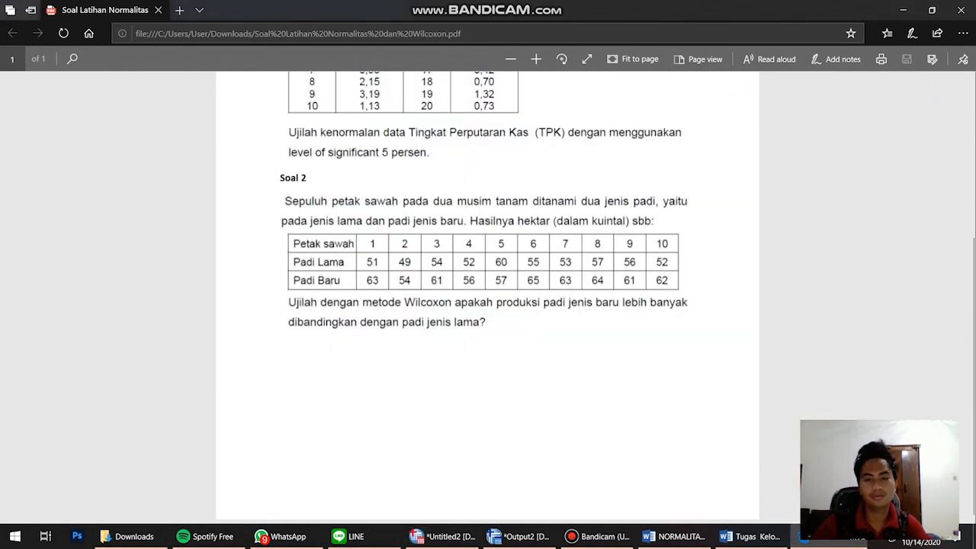
key("alt+Tab")
key("Return")
type("49")
key("Return")
key("alt+Tab")
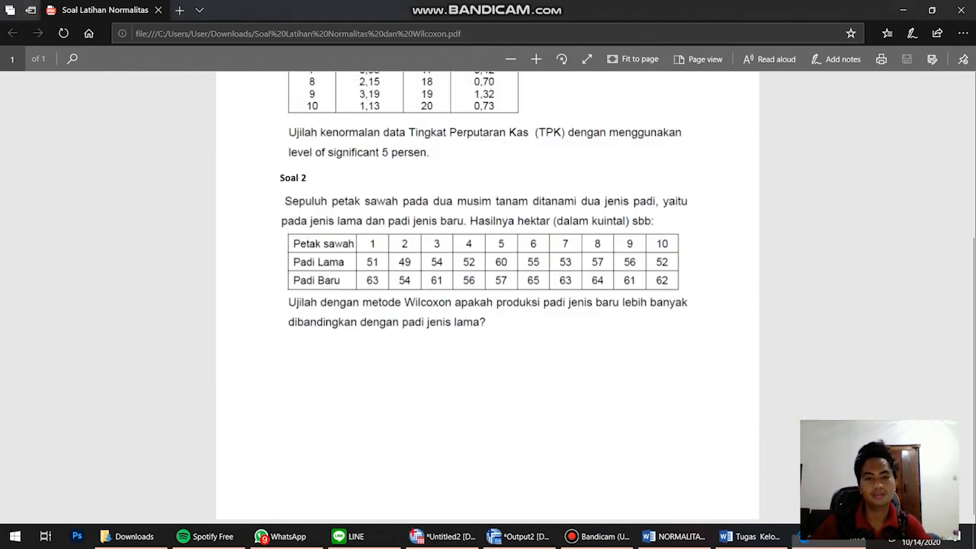
key("alt+Tab")
type("54")
key("Return")
key("alt+Tab")
key("alt+Tab")
type("52")
key("Return")
type("60")
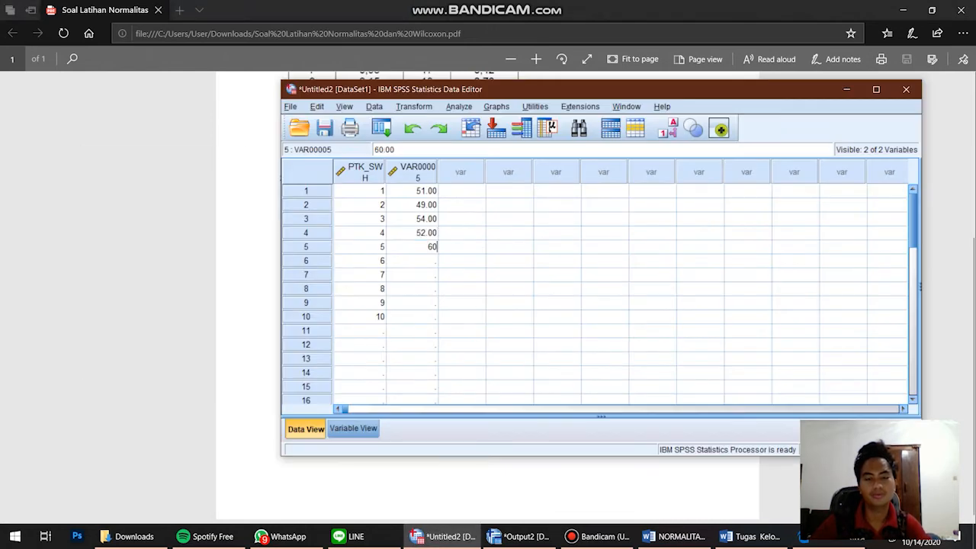
key("Return")
Enter the Padi Lama yields 55, 53, 57, 56 and 52 in rows 6 to 10 of the second column
key("alt+Tab")
key("alt+Tab")
type("55")
key("Return")
type("53")
key("Return")
key("alt+Tab")
key("alt+Tab")
type("57")
key("Return")
type("56")
key("Return")
key("alt+Tab")
key("alt+Tab")
type("2")
key("Return")
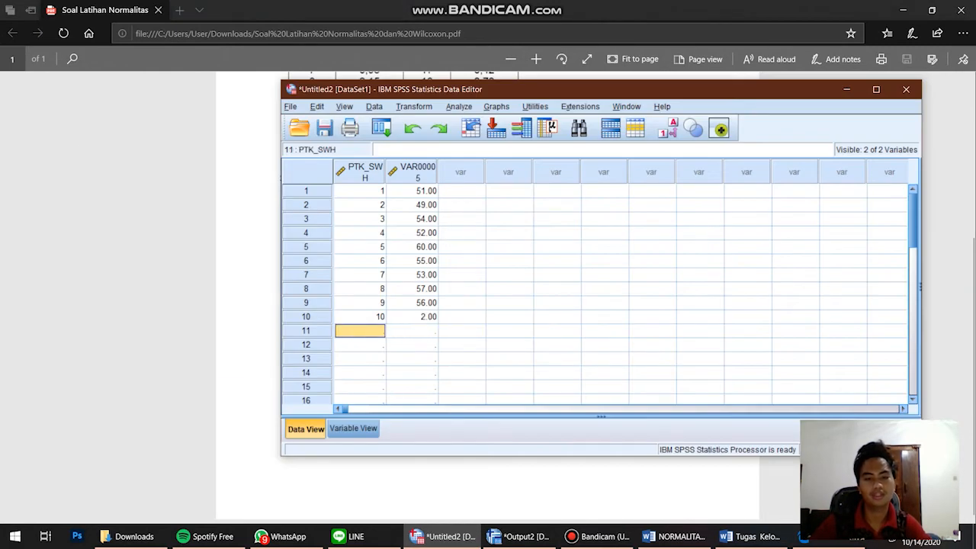
key("Up")
key("Right")
type("52")
key("Tab")
key("Up")
key("Up")
key("Up")
key("Up")
key("Up")
key("Up")
key("Up")
key("Up")
key("Up")
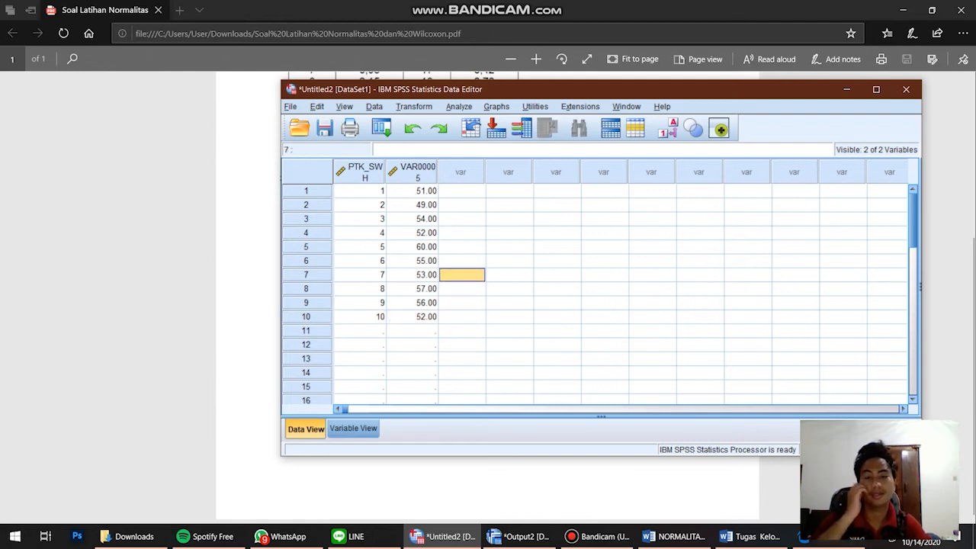
key("alt+Tab")
key("alt+Tab")
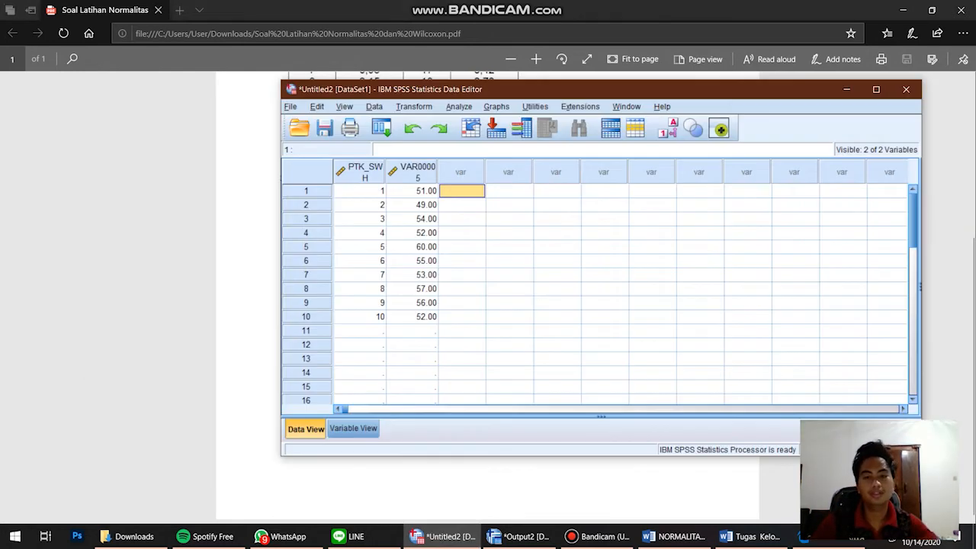
Rename the second variable PDI_BRU and give it the label "Padi Baru"
left_click(353, 429)
left_click(362, 177)
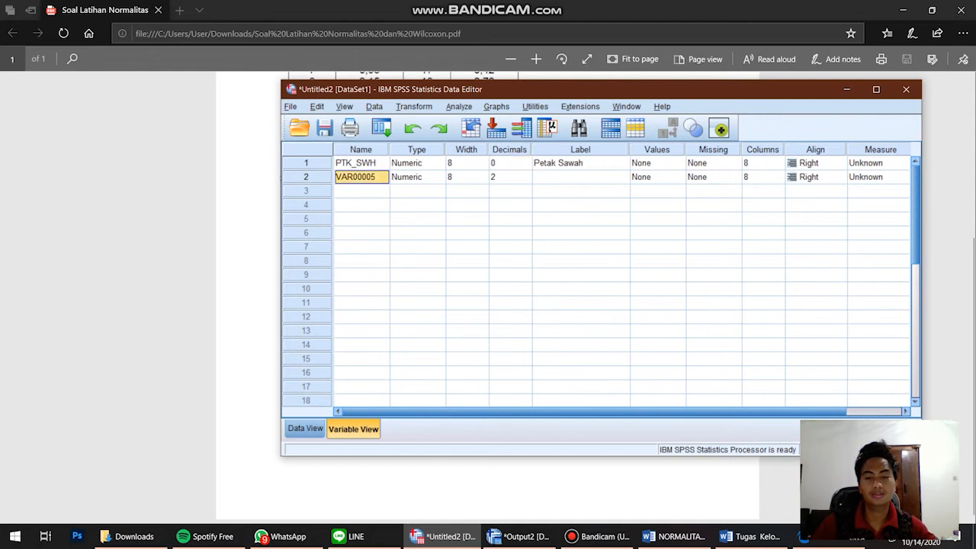
type("PDI_BRU")
key("Tab")
key("Tab")
key("Tab")
key("Tab")
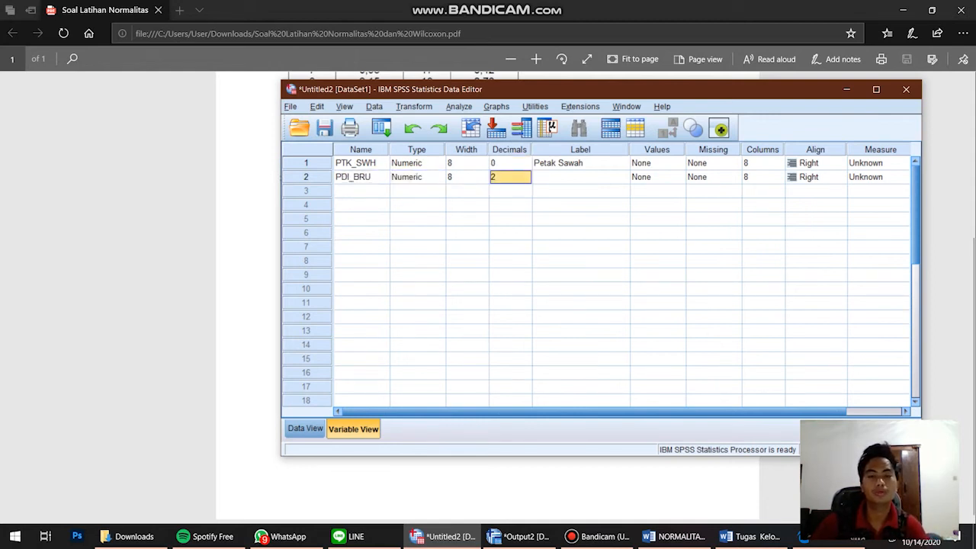
type("Padi Baru")
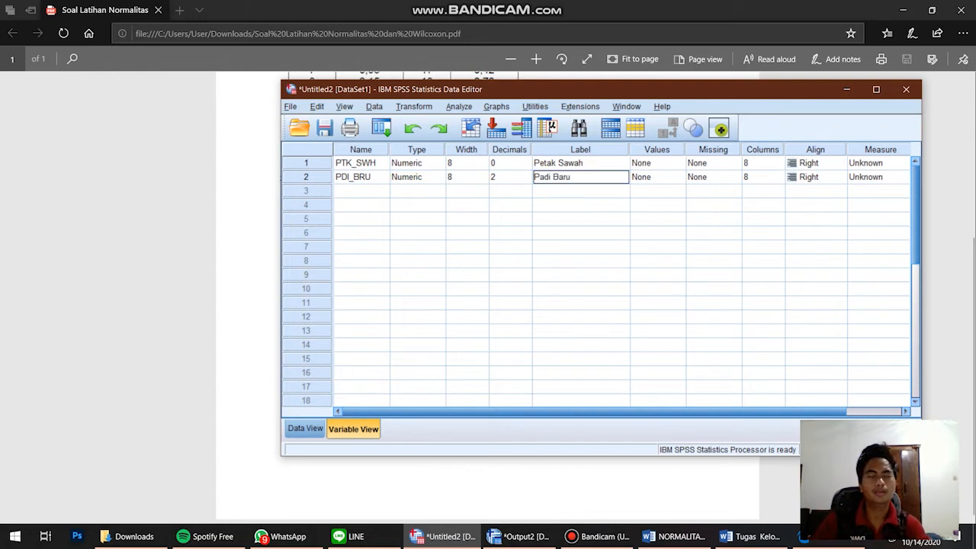
Set the decimals of the PDI_BRU variable to 0 and return to the data values
key("Left")
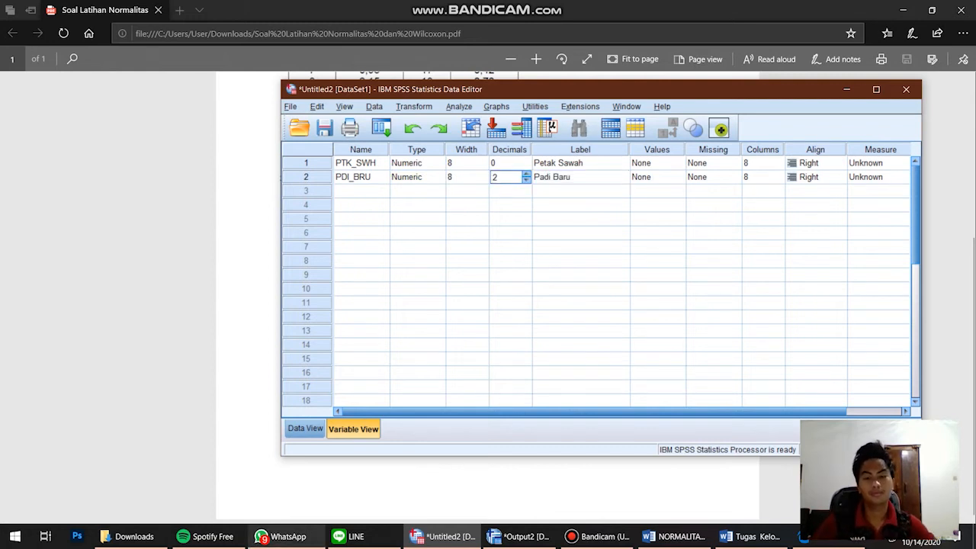
left_click(306, 428)
left_click(353, 429)
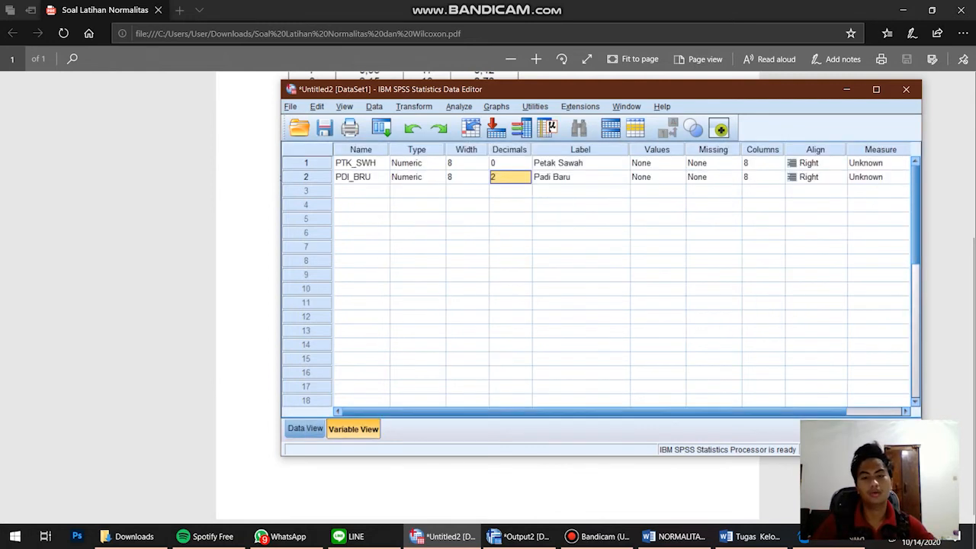
left_click(305, 428)
left_click(353, 429)
double_click(503, 177)
type("0")
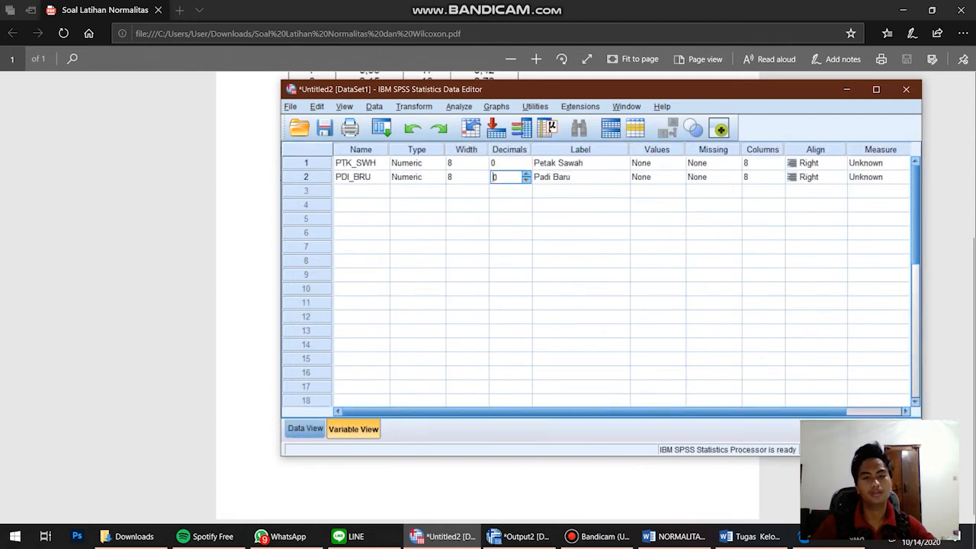
left_click(503, 218)
left_click(361, 192)
left_click(305, 428)
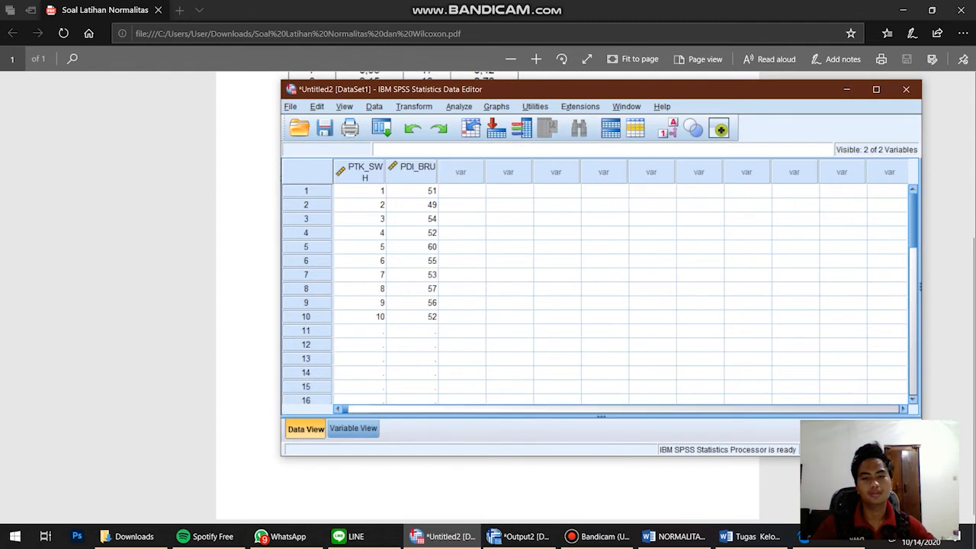
Enter the Padi Baru yields 63, 54, 61 and 56 from Soal 2 in rows 1 to 4 of the third column
left_click(462, 192)
key("alt+Tab")
key("alt+Tab")
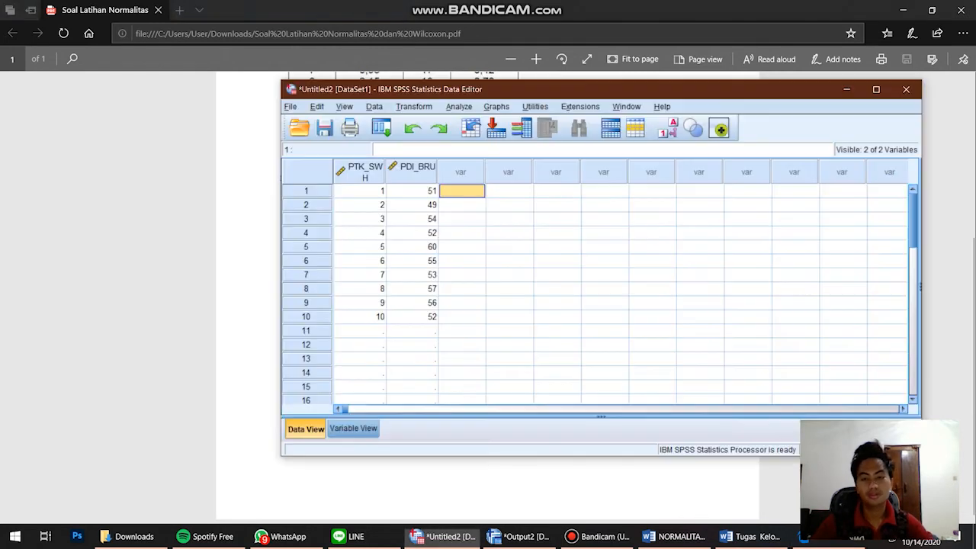
type("63")
key("alt+Tab")
key("alt+Tab")
key("Down")
type("54")
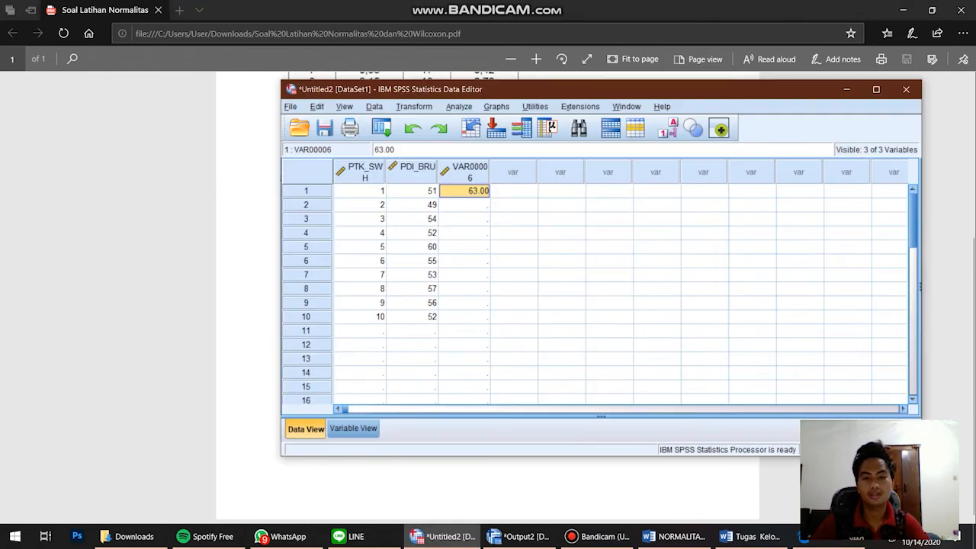
key("Down")
key("alt+Tab")
key("alt+Tab")
type("61")
key("Down")
key("alt+Tab")
key("alt+Tab")
type("56")
key("Down")
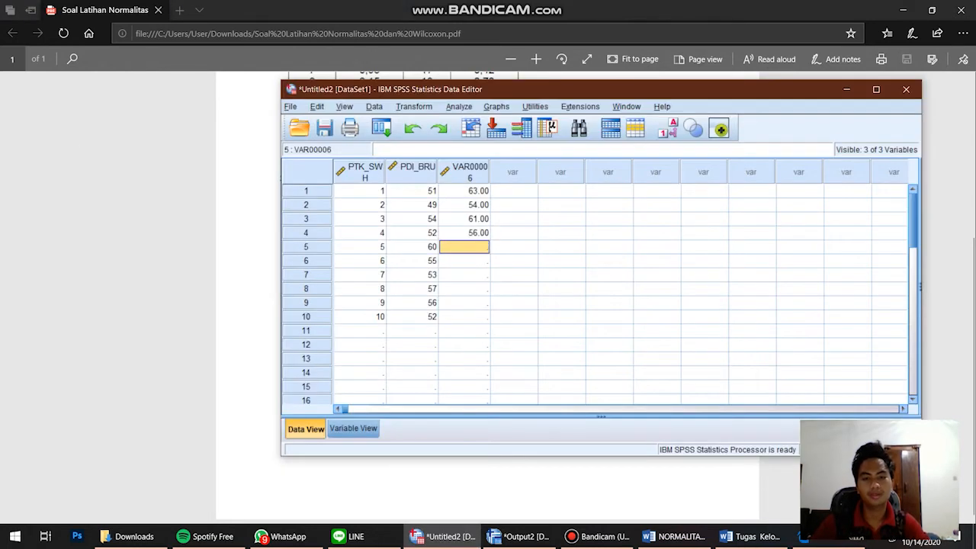
Enter the Padi Baru yields 57, 65, 63, 64, 61 and 62 in rows 5 to 10 of the third column
key("alt+Tab")
key("alt+Tab")
type("57")
key("Down")
type("65")
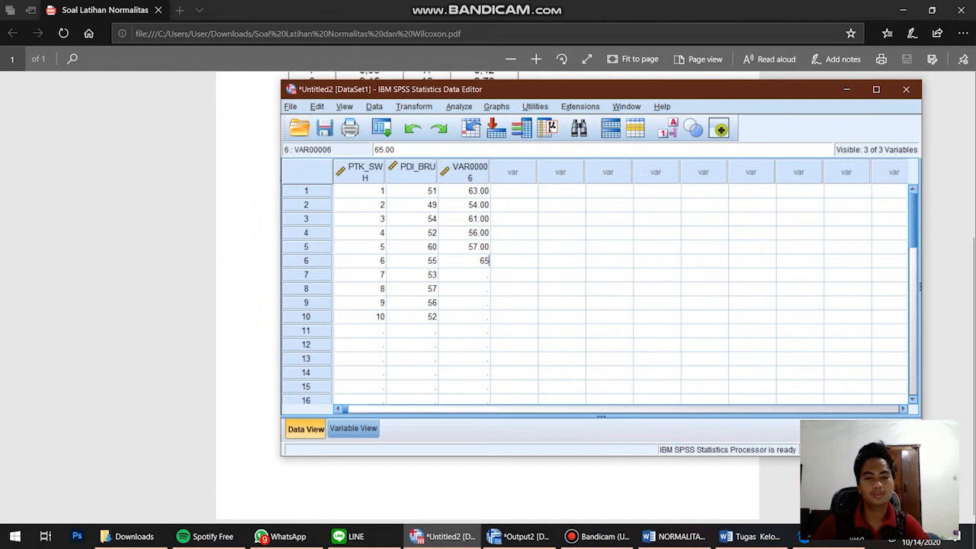
key("alt+Tab")
key("alt+Tab")
type("63")
key("Down")
type("64")
key("Down")
key("alt+Tab")
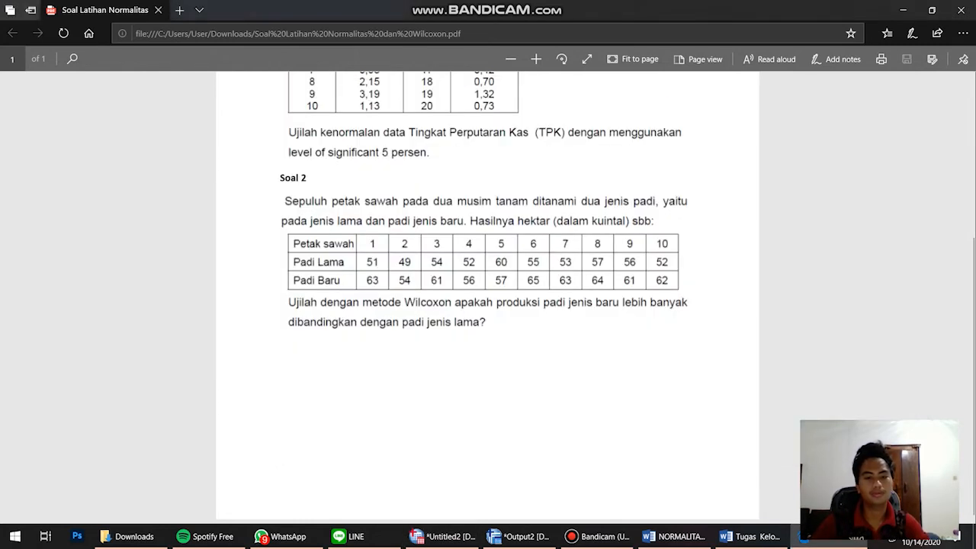
key("alt+Tab")
type("61")
key("Down")
type("62")
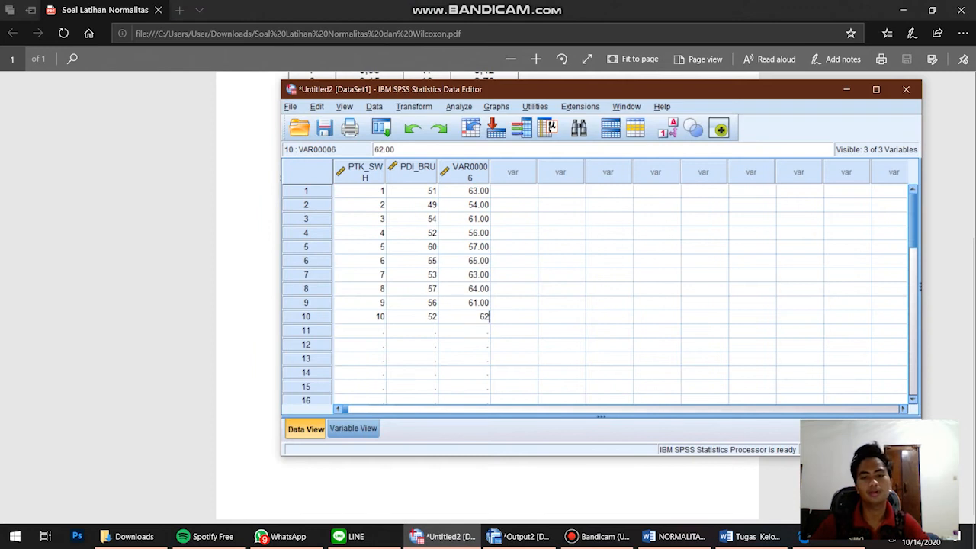
key("Down")
key("Tab")
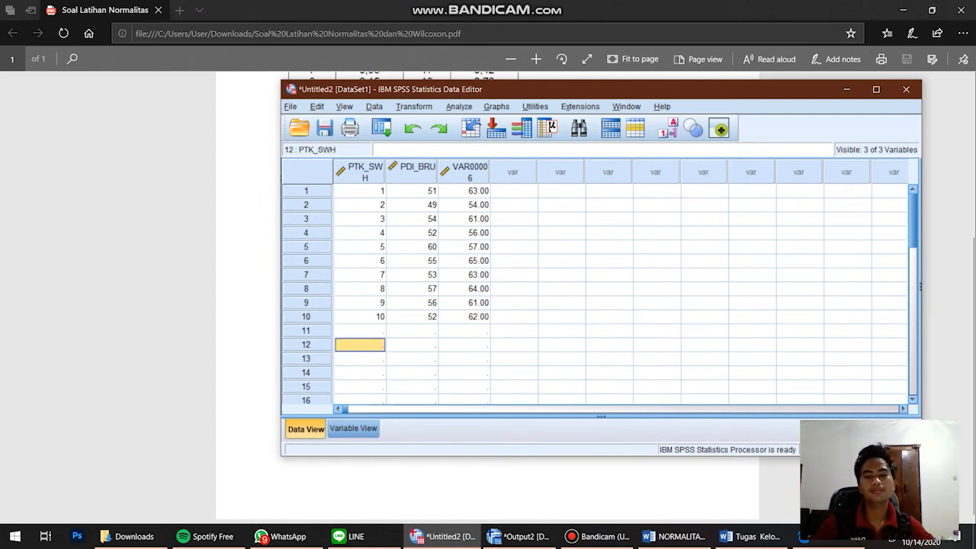
key("Up")
key("BackSpace")
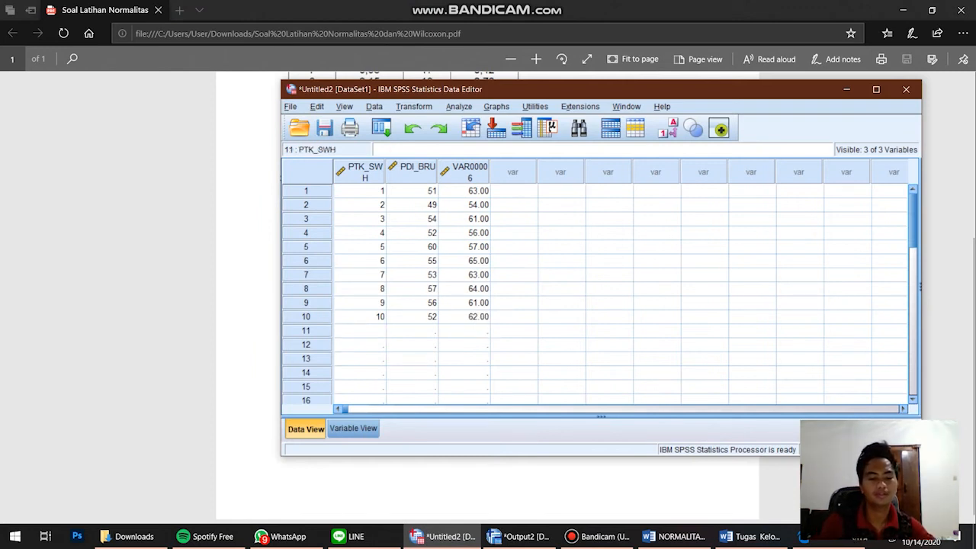
left_click(464, 344)
scroll(595, 294, "down", 2)
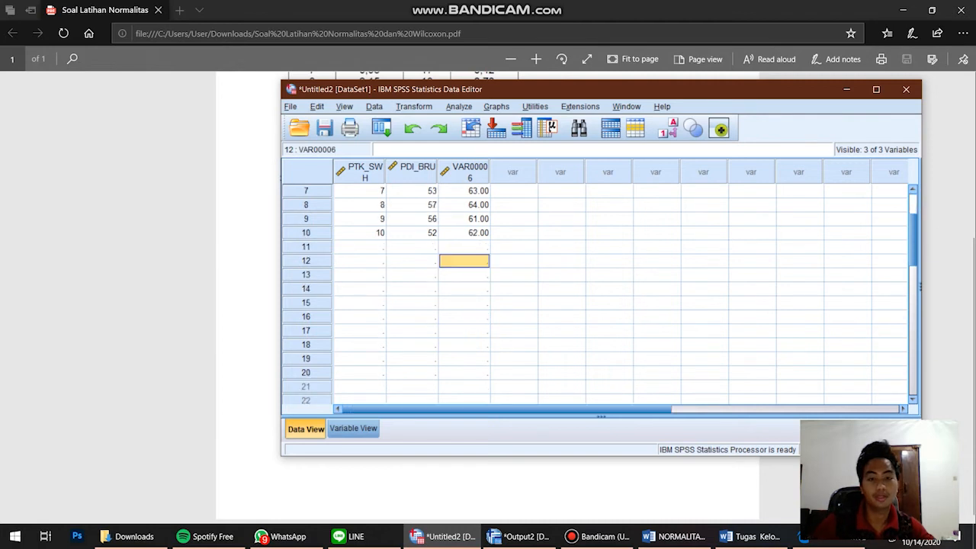
scroll(595, 294, "up", 2)
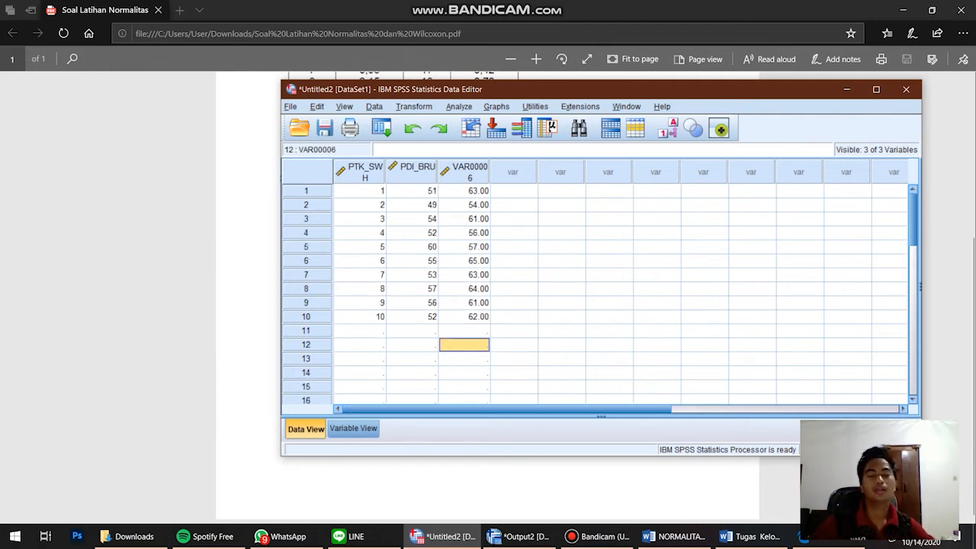
Set the third variable's name to PDI_ and check the order of the rice types in the Soal 2 table
left_click(353, 429)
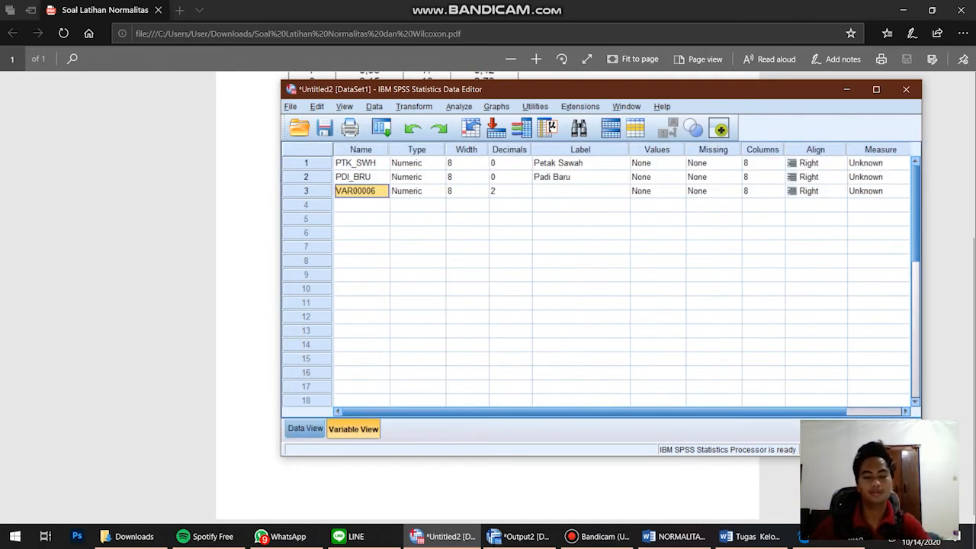
type("PDI_")
key("alt+Tab")
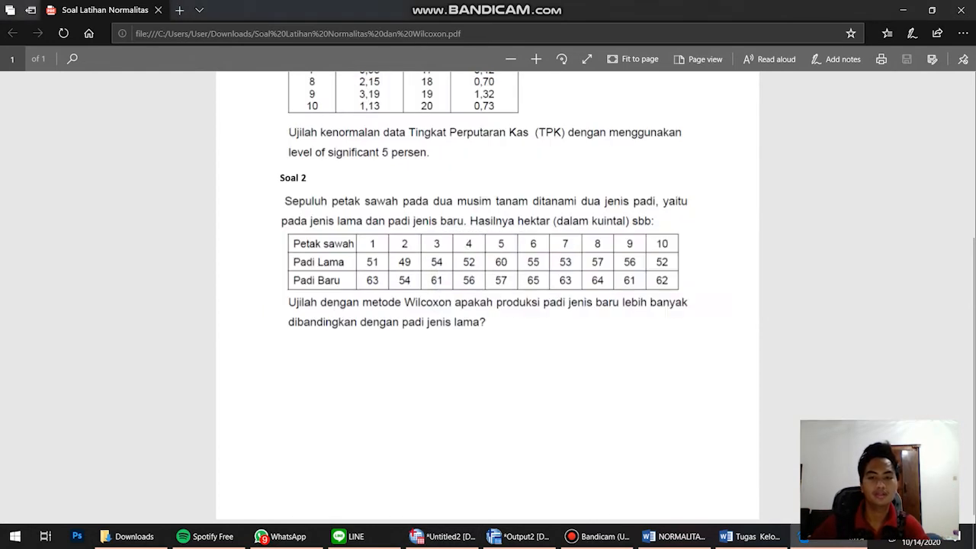
key("alt+Tab")
key("alt+Tab")
key("alt+Tab")
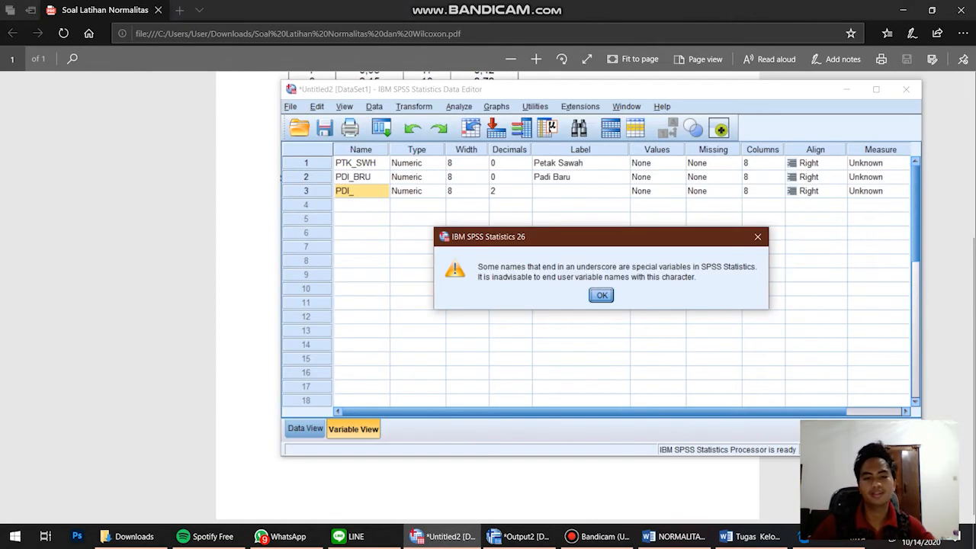
key("Return")
Rename the second variable from PDI_BRU to PDI_LMA
key("Up")
key("F2")
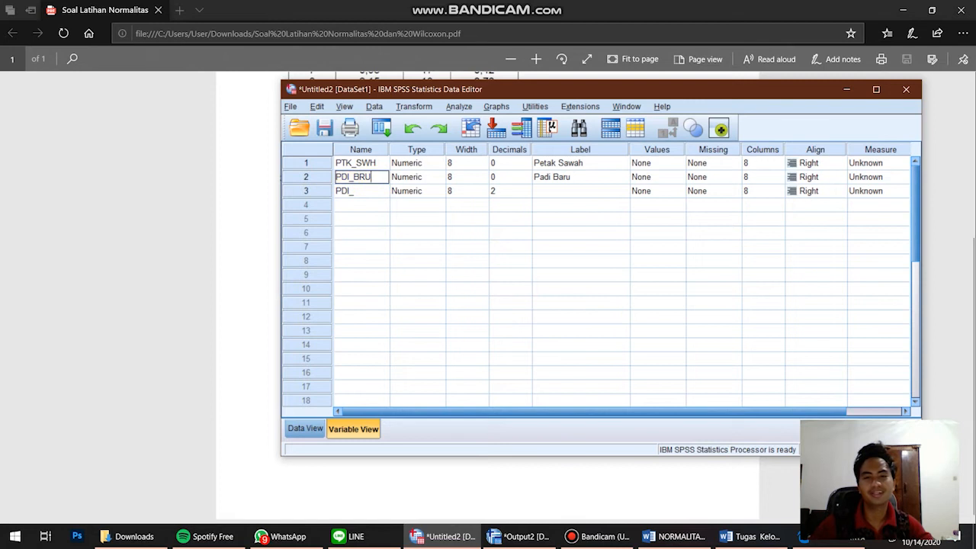
key("BackSpace")
key("BackSpace")
key("BackSpace")
type("LM")
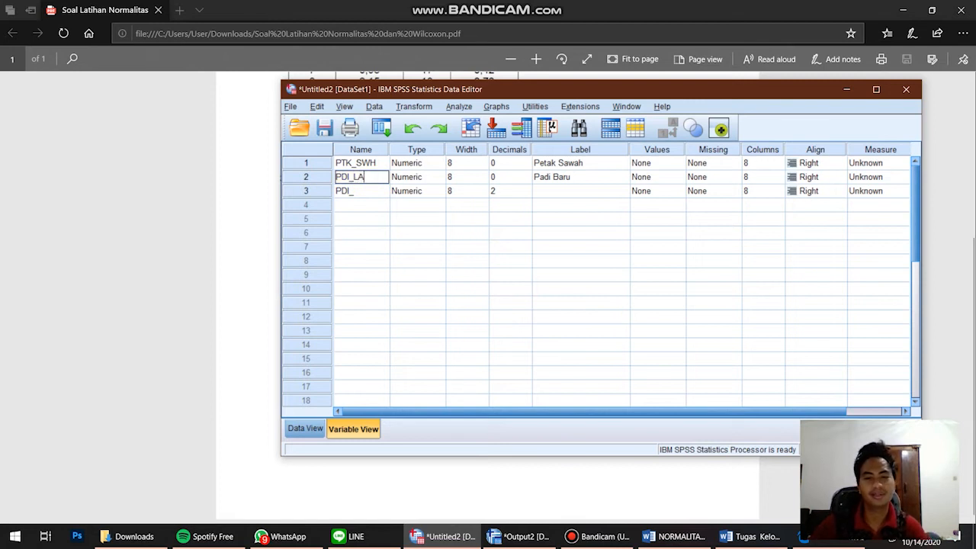
type("A")
key("Return")
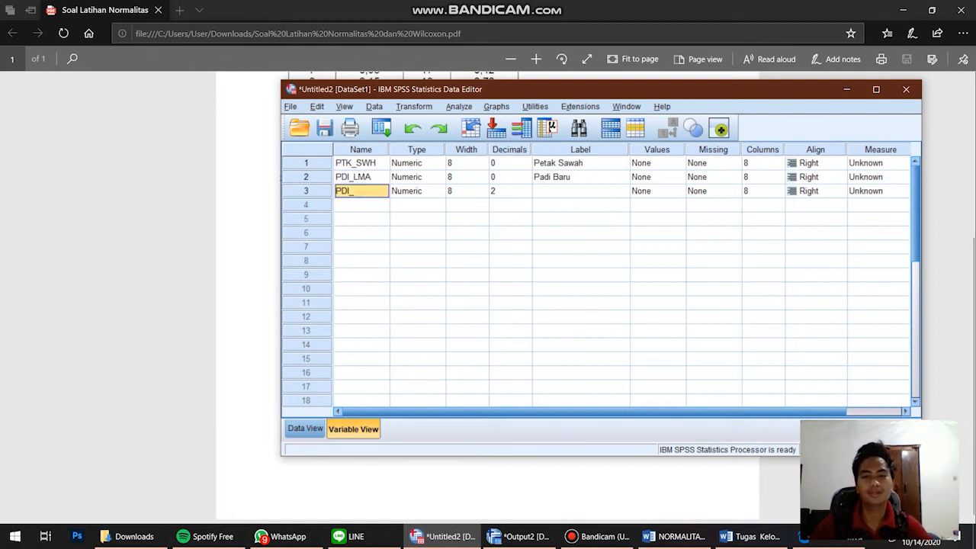
Complete the third variable's name as PDI_BRU
key("F2")
type("BRU")
key("Tab")
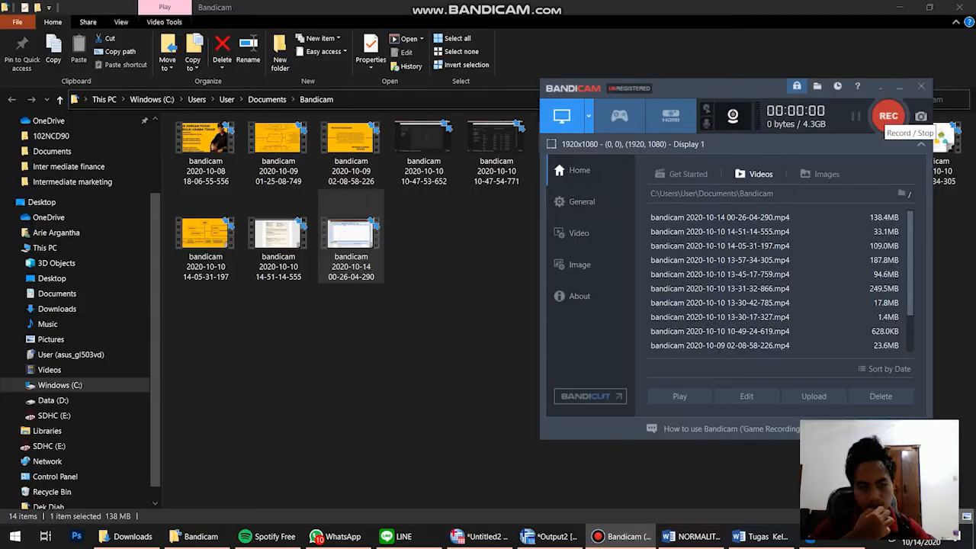
Set the decimals of the PDI_BRU variable to 0 in the SPSS Data Editor and return to the data view
left_click(549, 536)
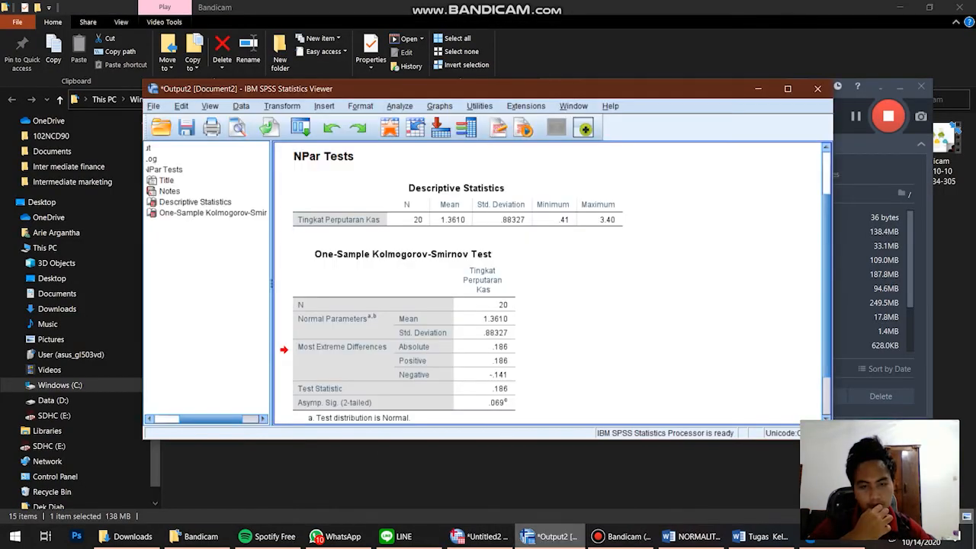
left_click(479, 537)
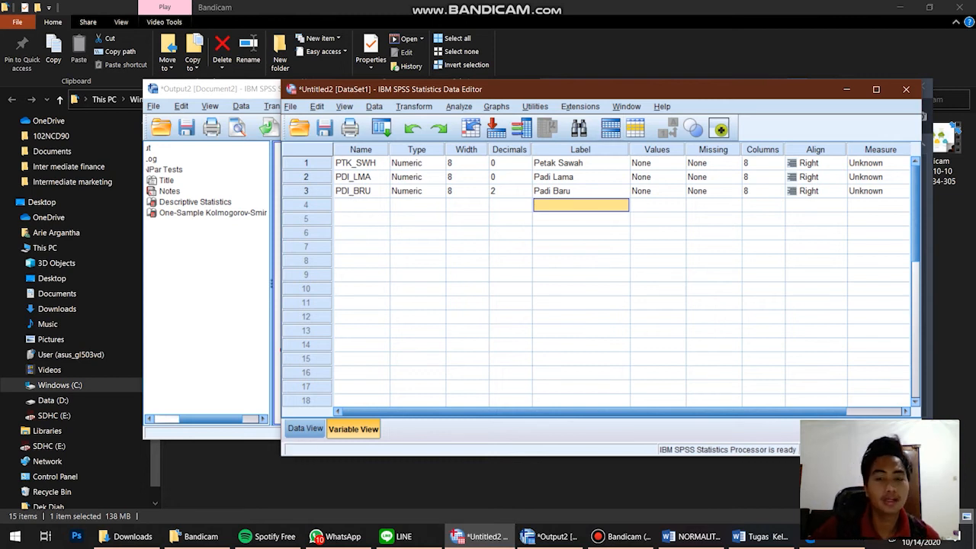
left_click(581, 191)
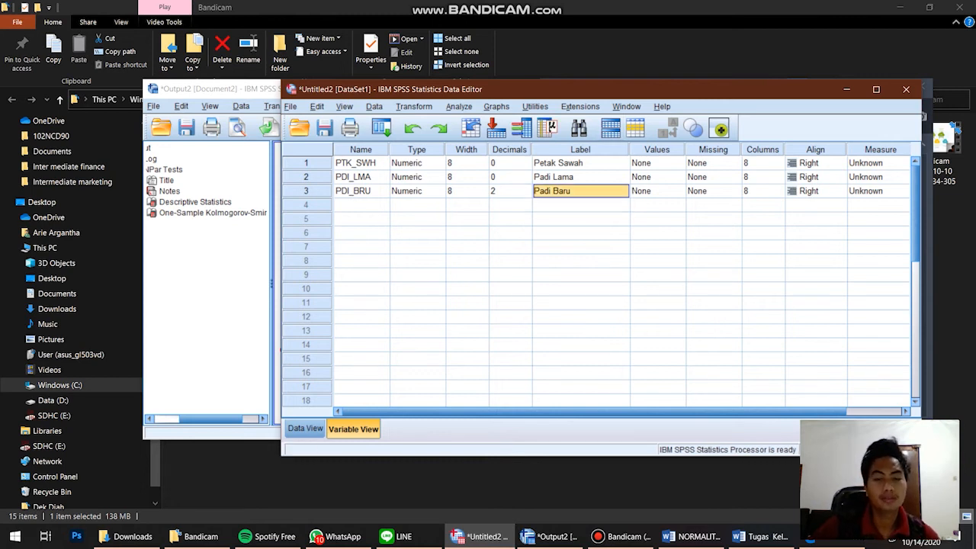
left_click(305, 428)
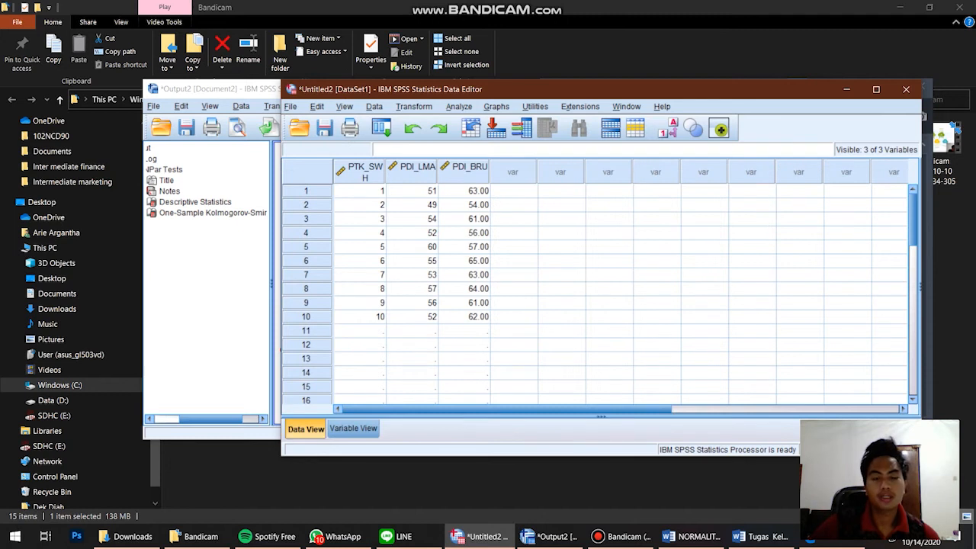
left_click(353, 429)
left_click(509, 192)
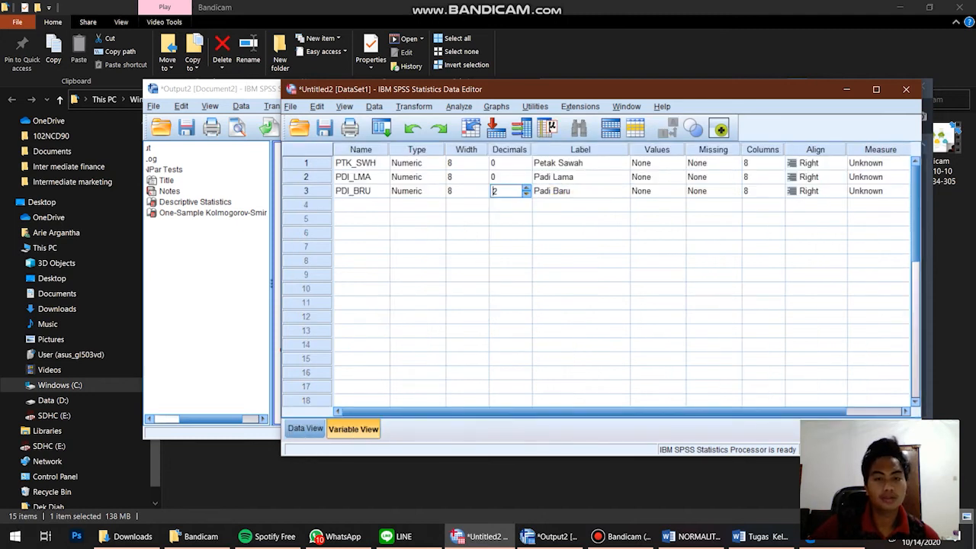
double_click(526, 194)
left_click(510, 289)
left_click(305, 428)
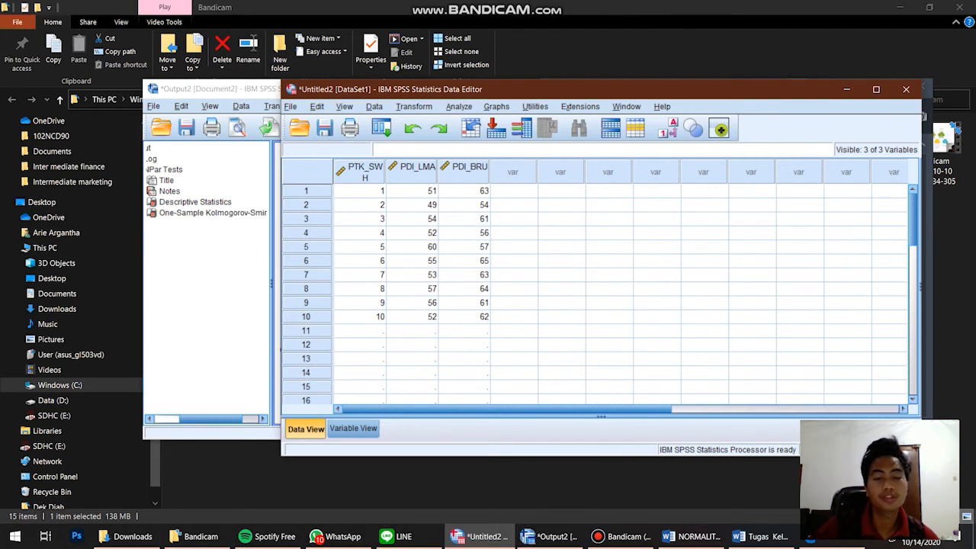
left_click(459, 107)
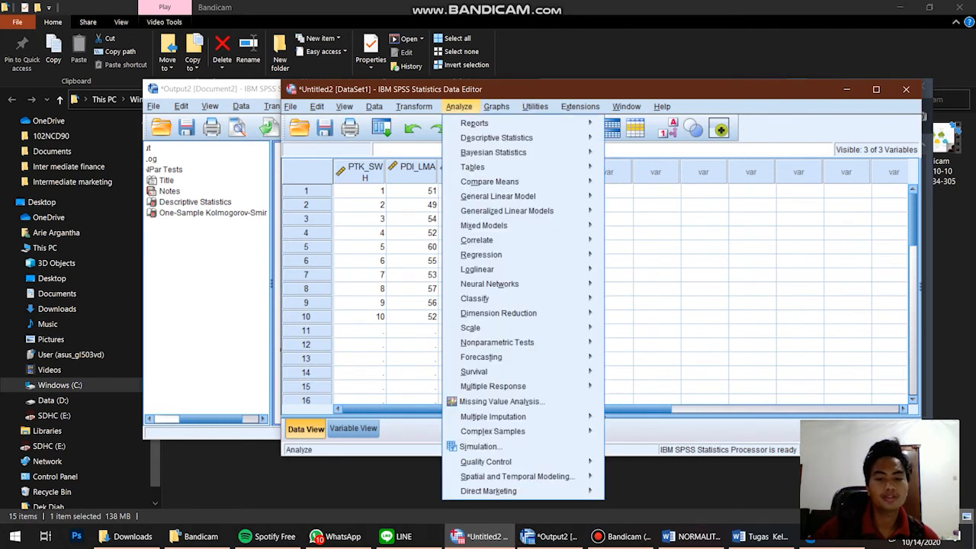
mouse_move(498, 343)
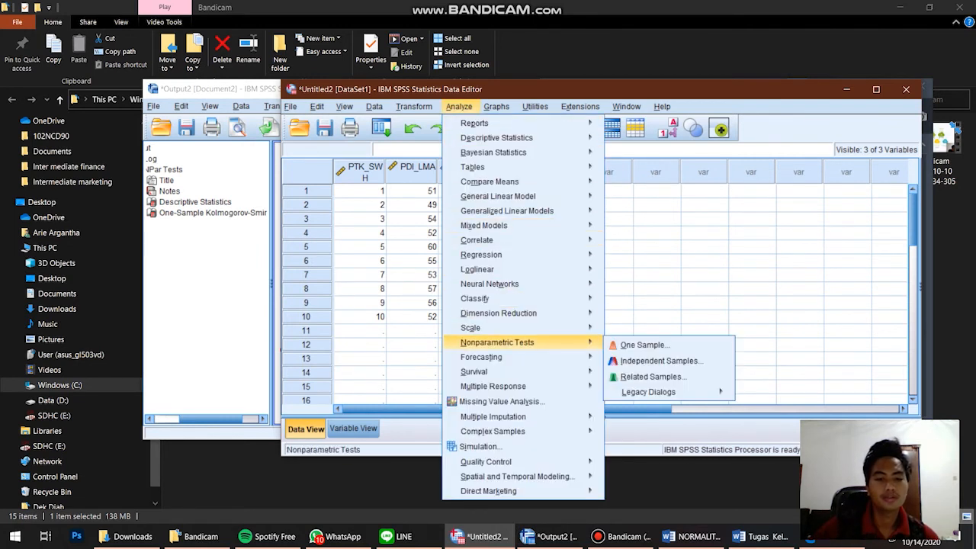
left_click(360, 359)
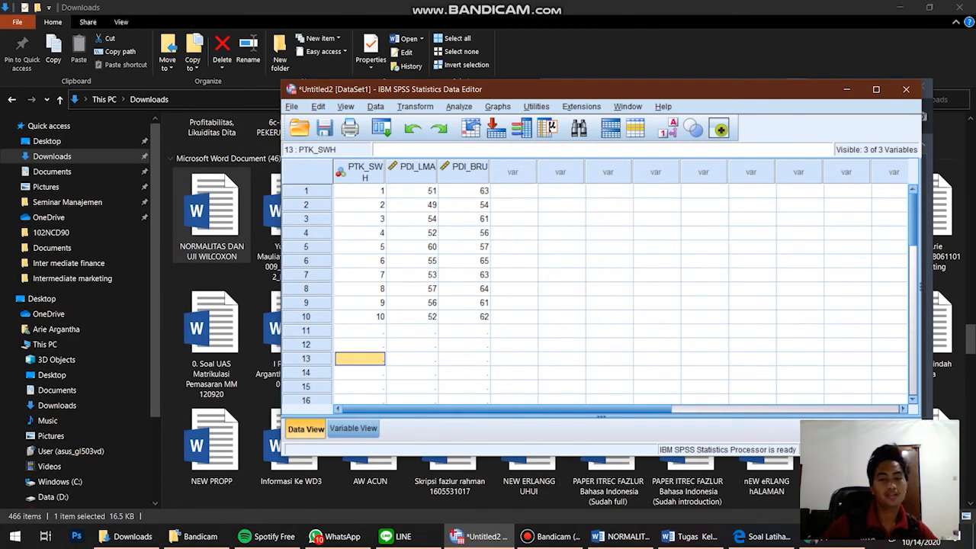
Open the legacy nonparametric 2 Related Samples test and pair Padi Lama as Variable1 with Padi Baru as Variable2
left_click(459, 106)
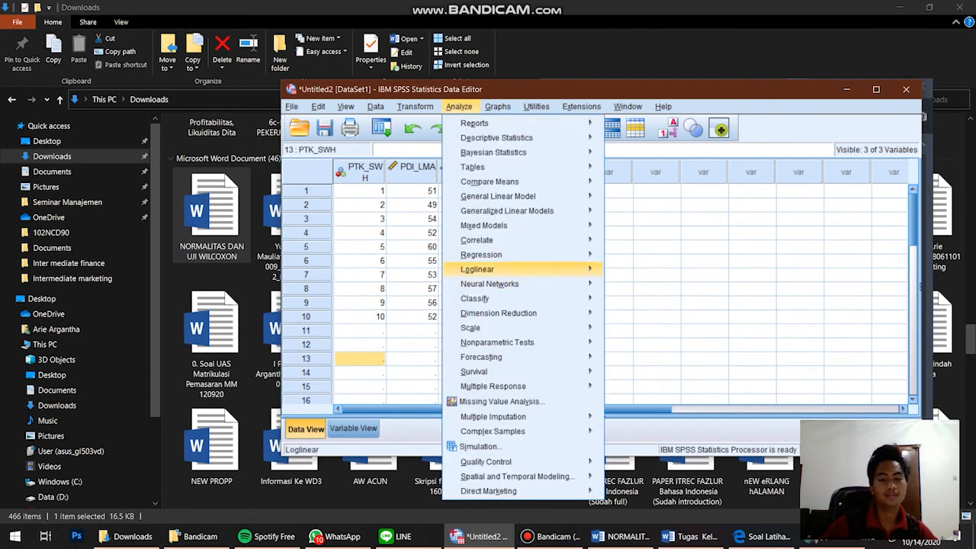
mouse_move(534, 343)
mouse_move(649, 391)
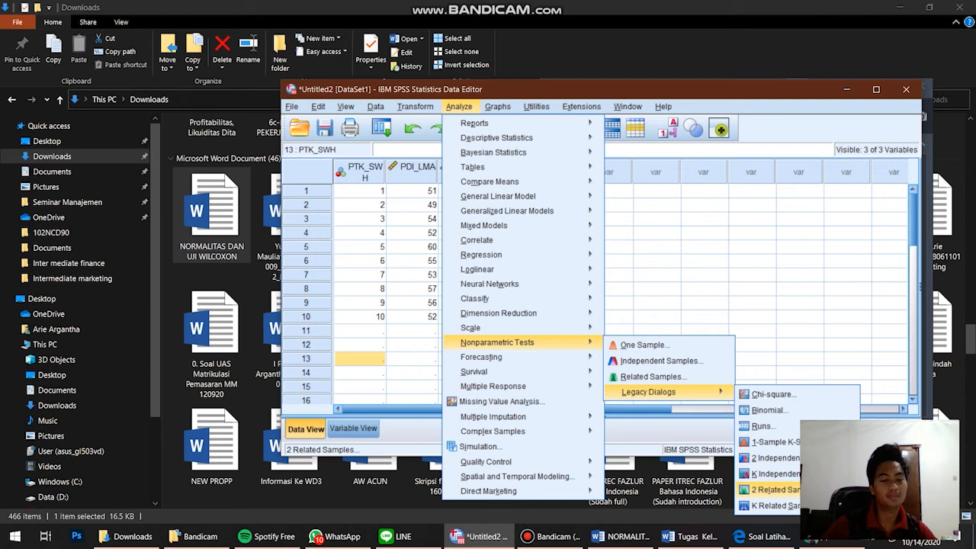
left_click(774, 490)
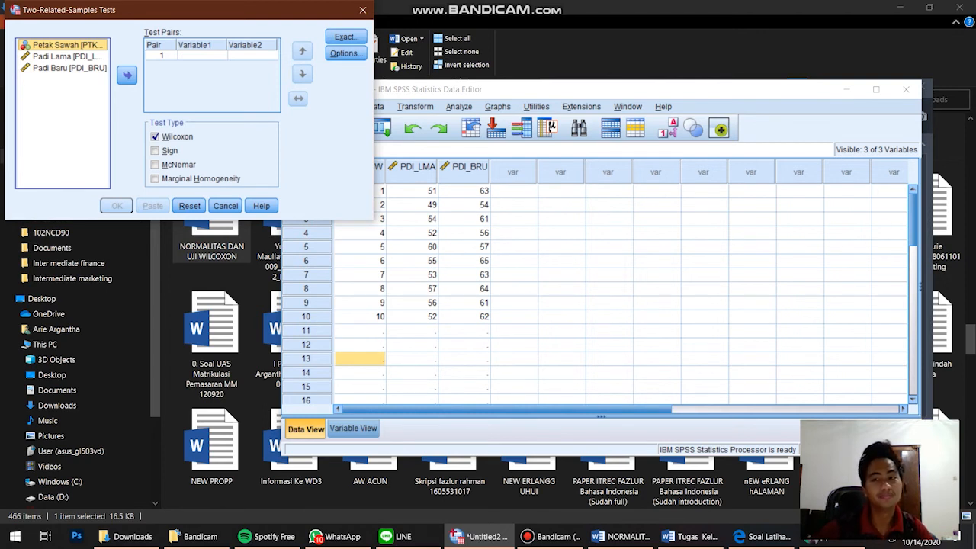
left_click(202, 55)
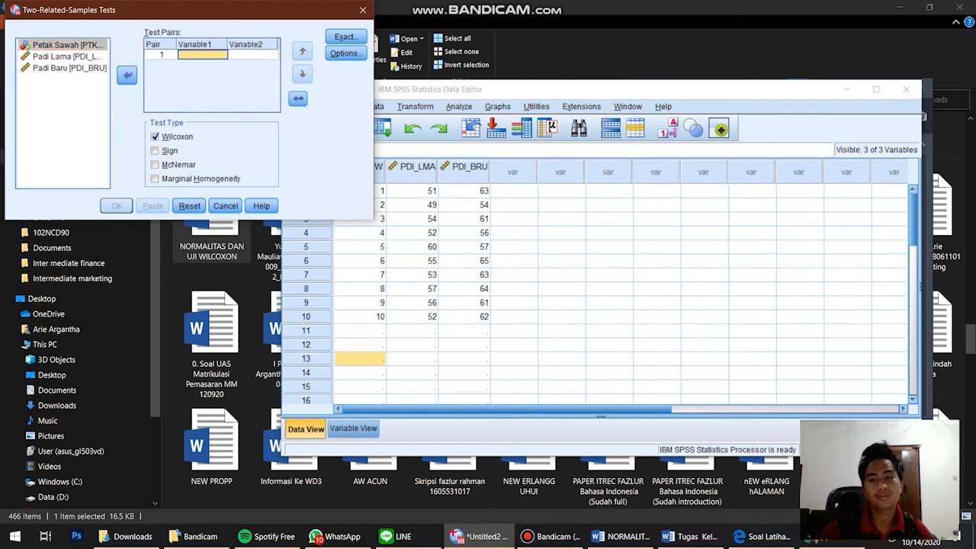
left_click(67, 56)
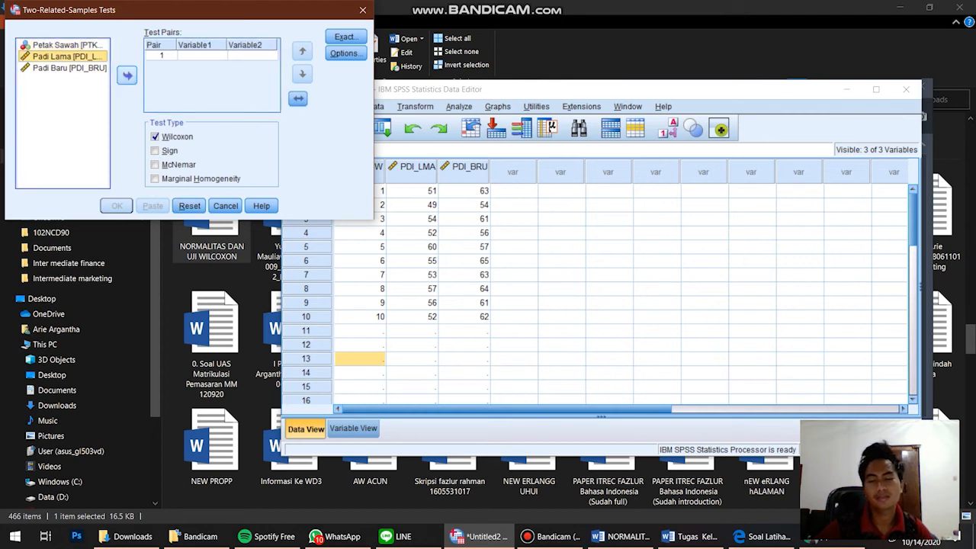
left_click(127, 75)
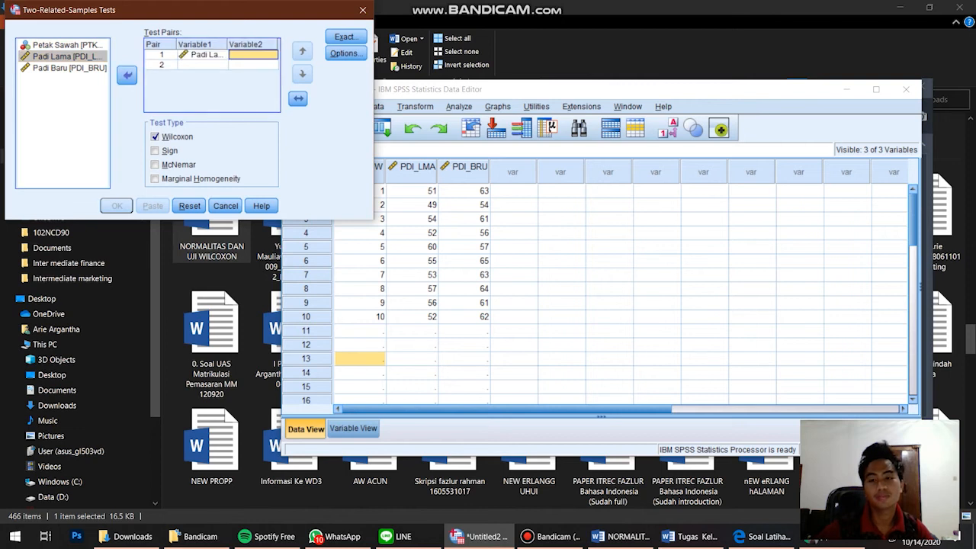
left_click(69, 68)
left_click(127, 75)
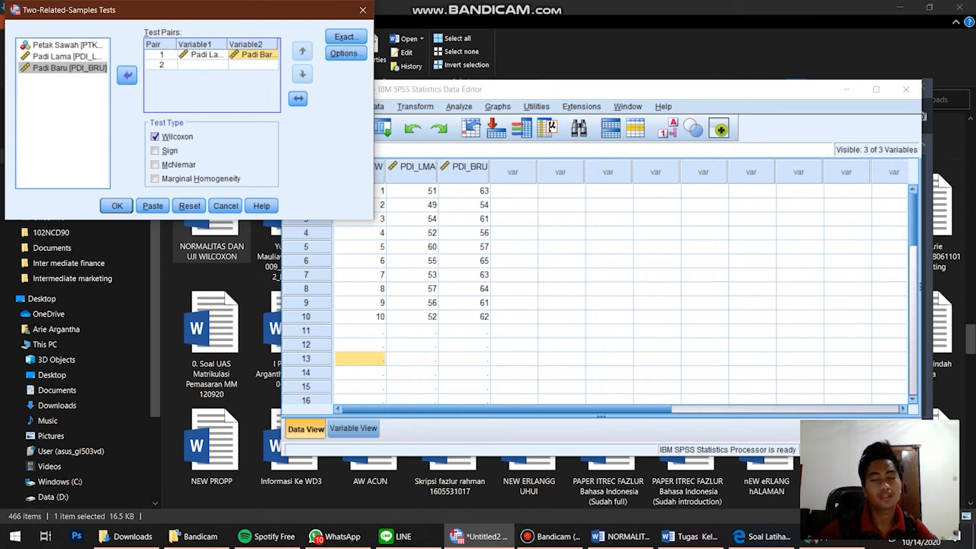
Include descriptive statistics in the two-related-samples options and run the Wilcoxon test
left_click(344, 53)
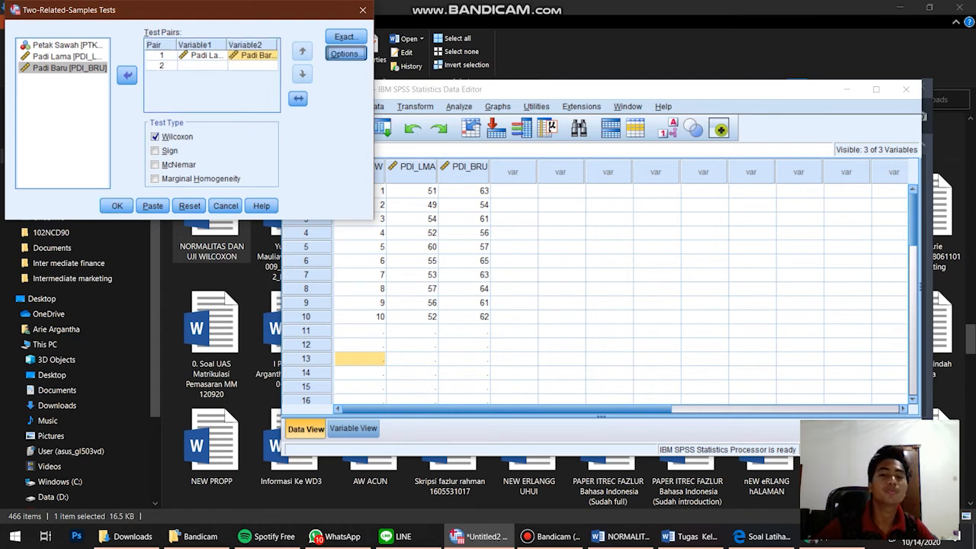
left_click(134, 89)
left_click(146, 163)
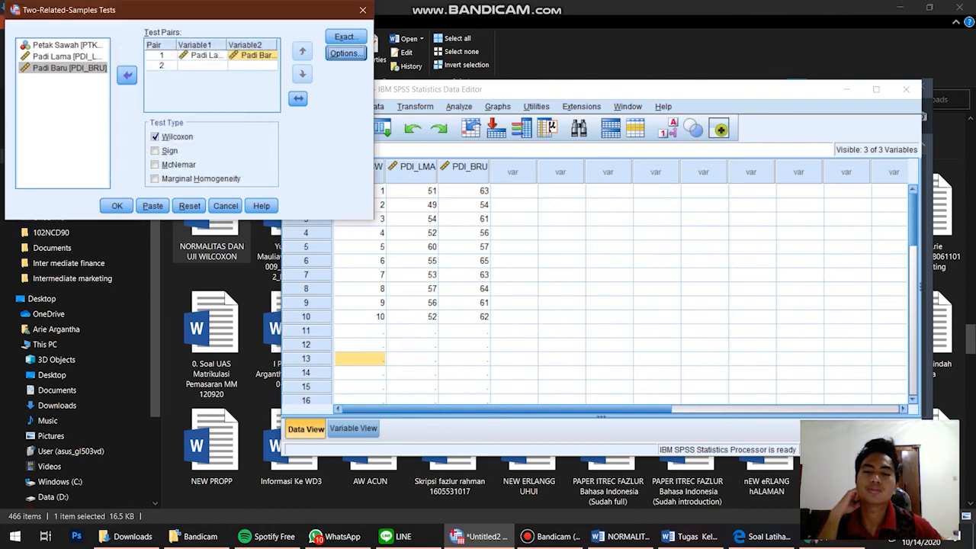
left_click_drag(191, 10, 324, 20)
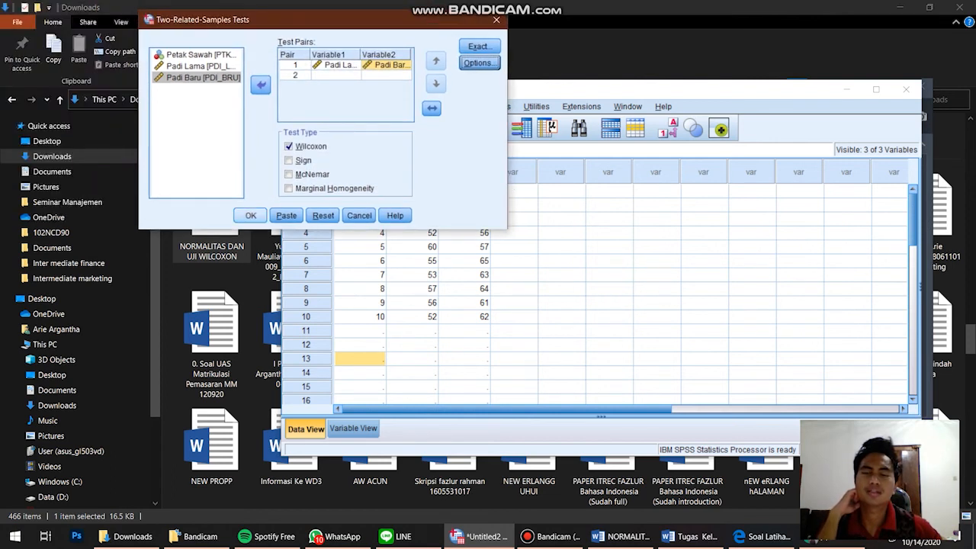
left_click(250, 215)
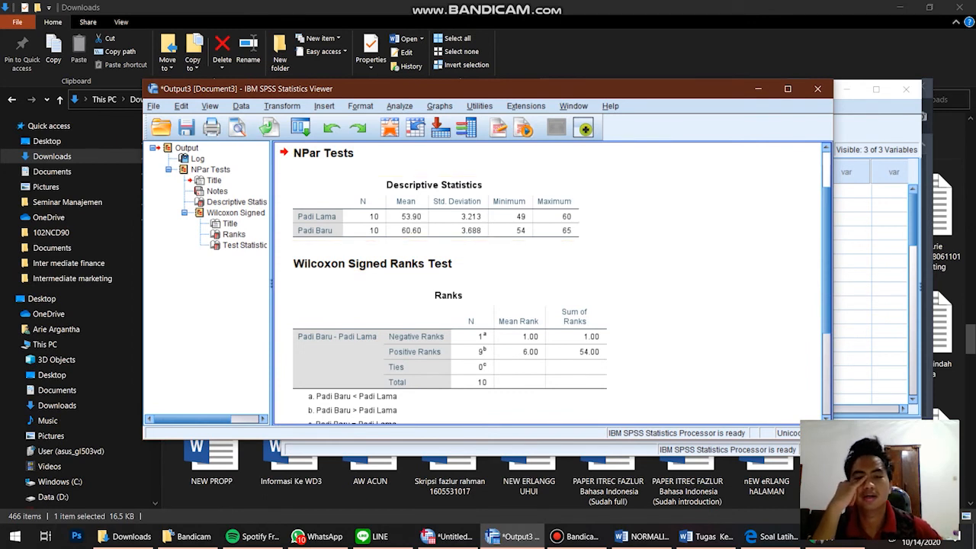
Examine the Descriptive Statistics, Ranks and Test Statistics tables, and reread the Soal 2 question in the exercise PDF
scroll(450, 336, "down", 1)
scroll(450, 233, "up", 1)
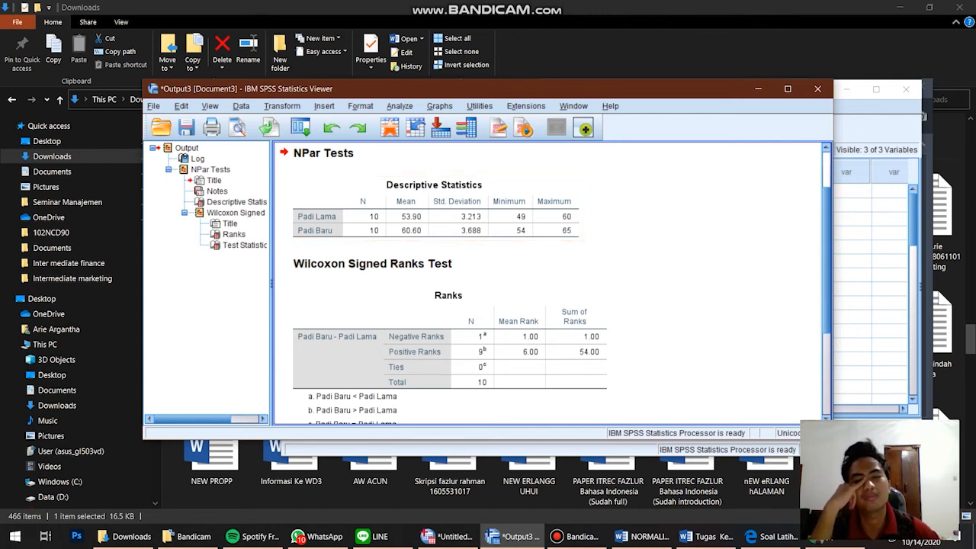
scroll(488, 276, "down", 2)
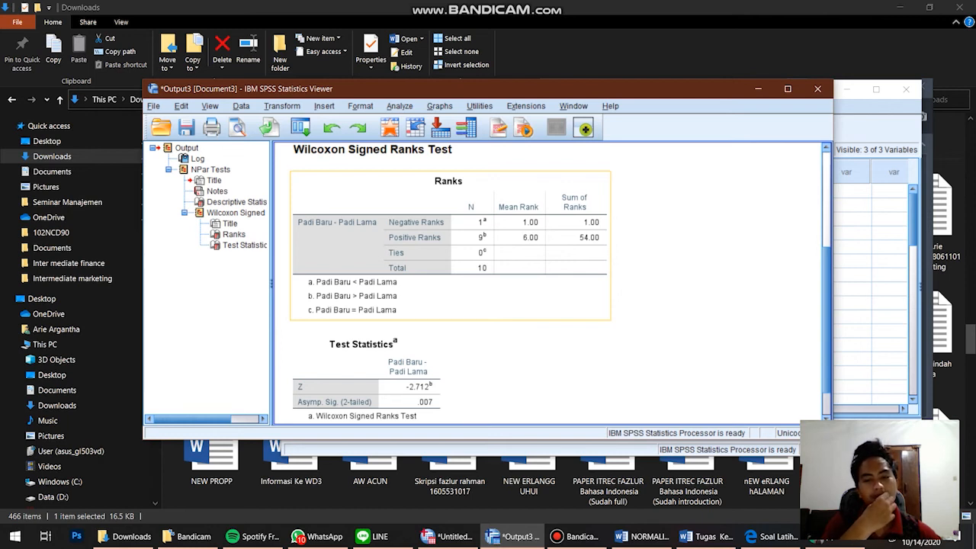
scroll(549, 283, "down", 1)
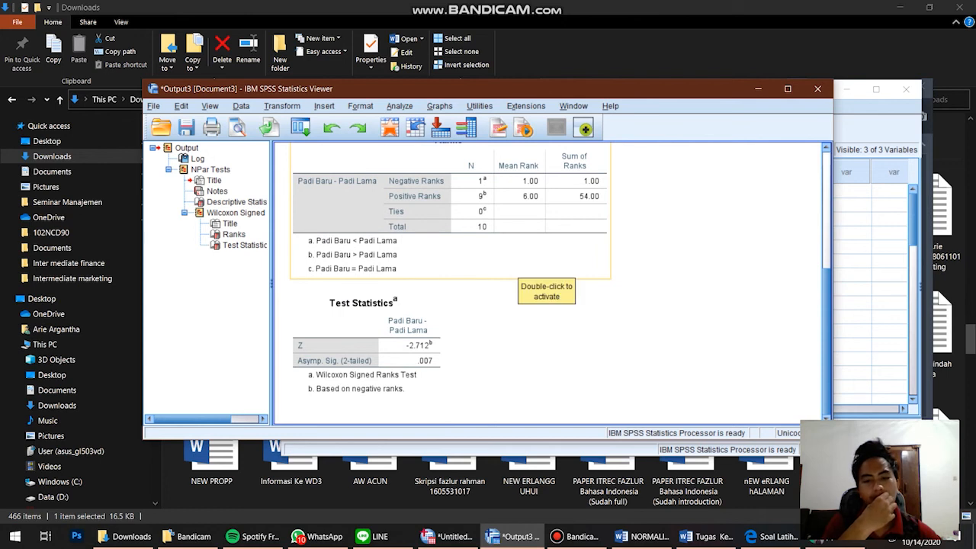
scroll(549, 282, "up", 1)
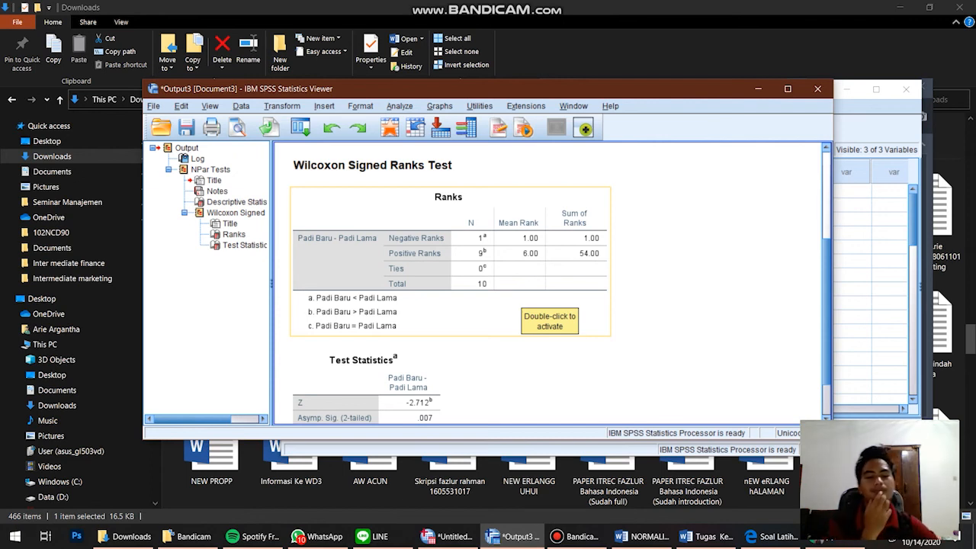
scroll(595, 351, "down", 1)
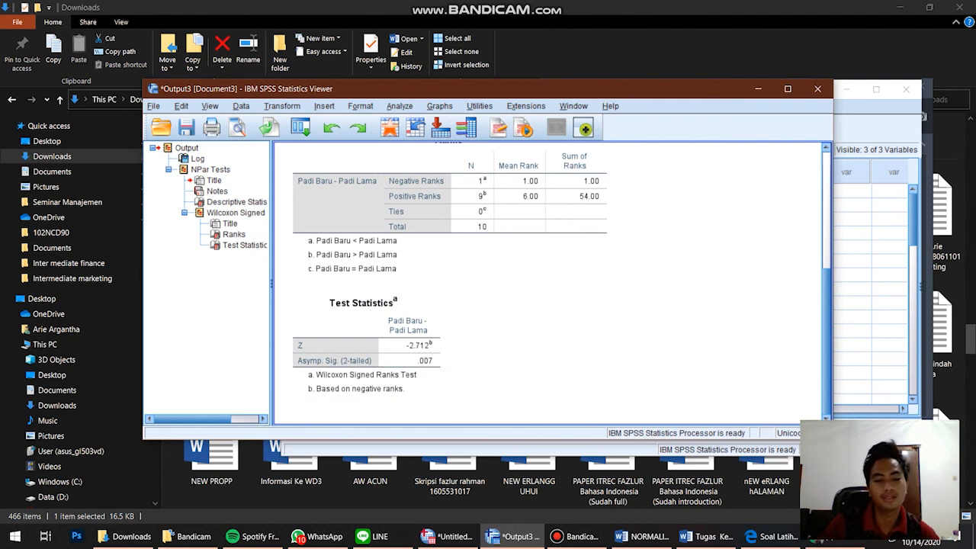
left_click(771, 536)
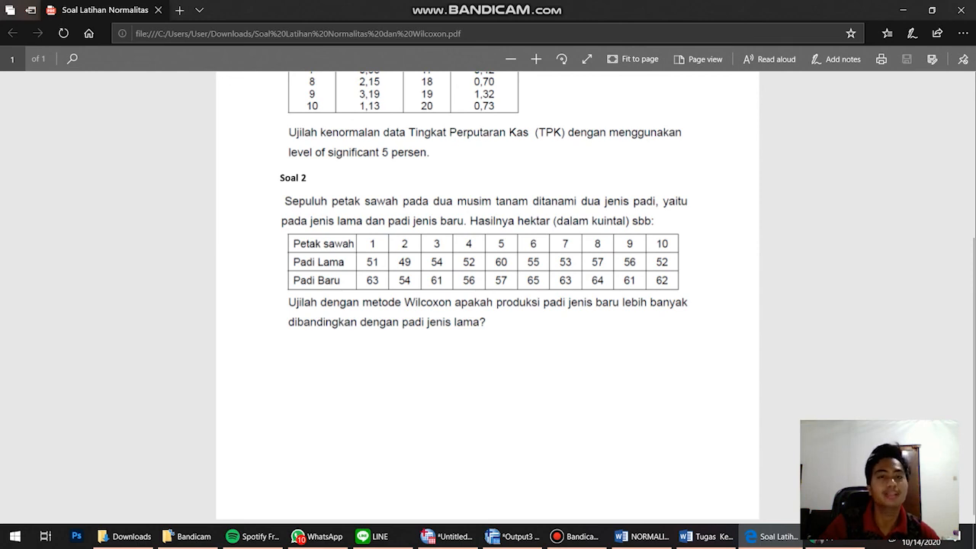
key("alt+Tab")
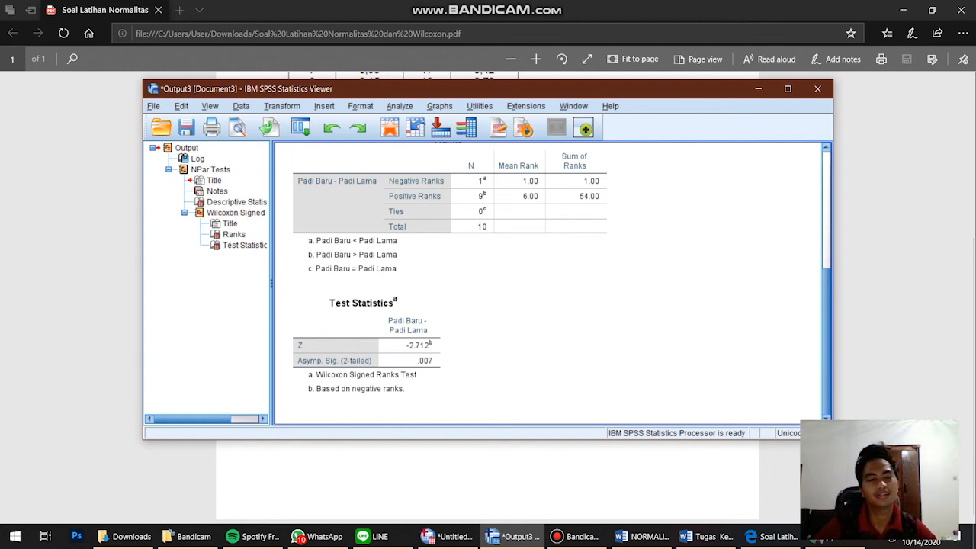
Copy the Ranks and Test Statistics tables from the SPSS output into the Tugas Kelompok AAK document in Word
left_click(450, 221)
left_click(366, 360, "ctrl")
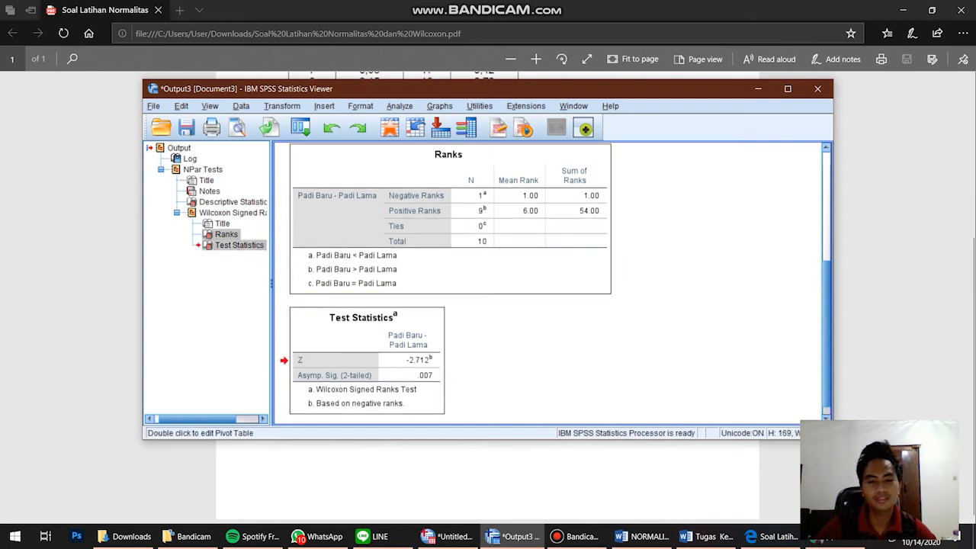
left_click(706, 537)
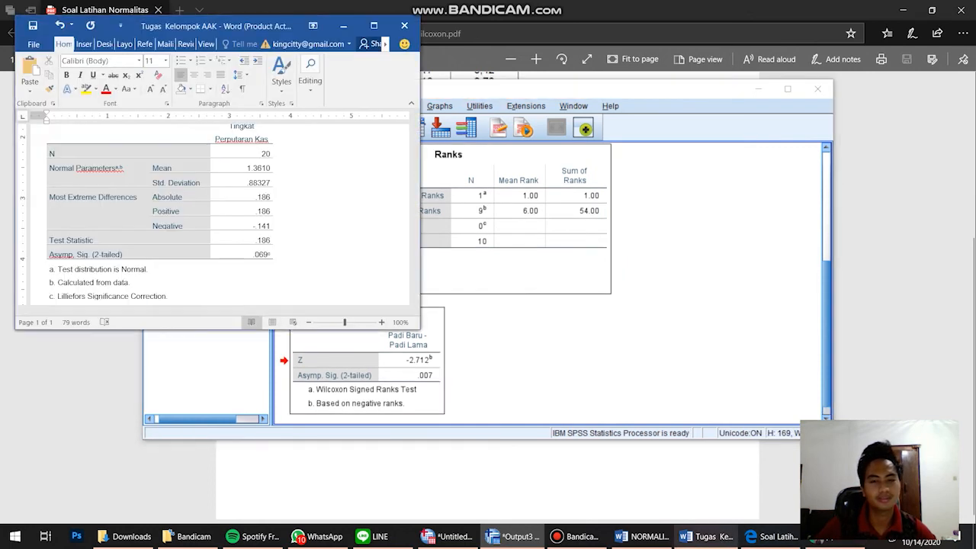
key("ctrl+v")
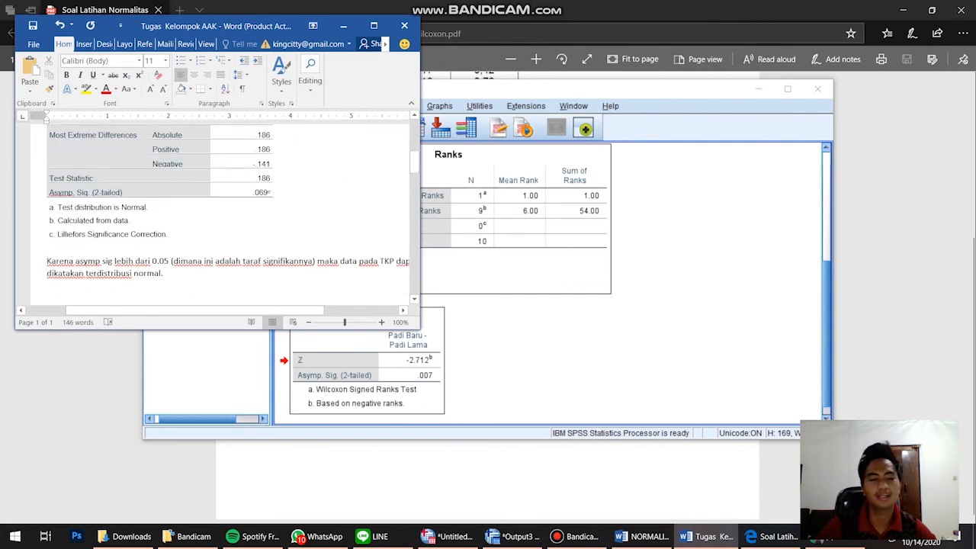
left_click(534, 349)
left_click(153, 106)
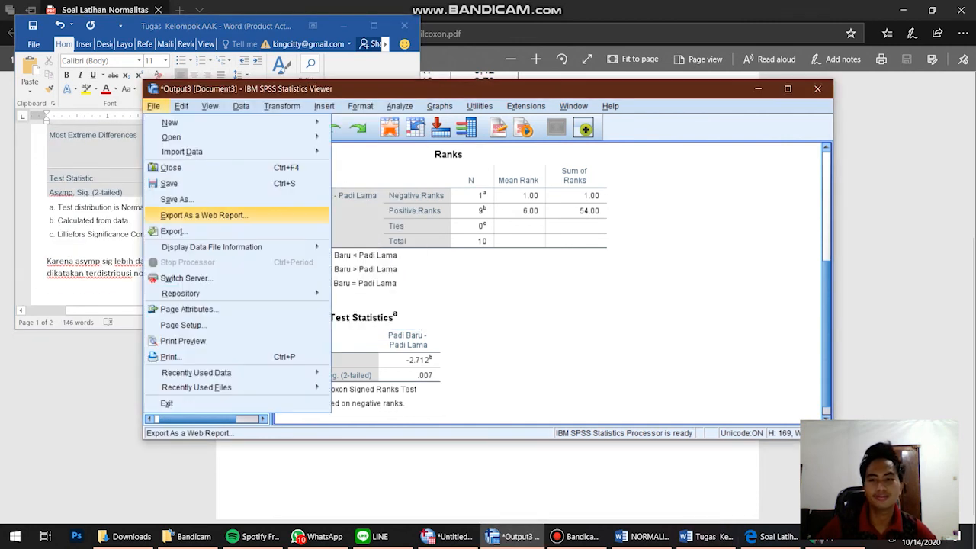
key("Escape")
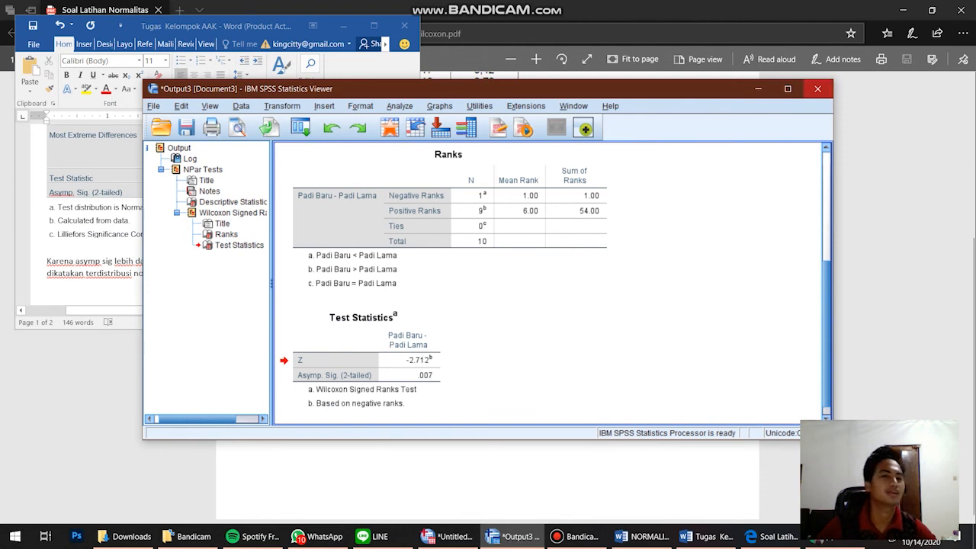
left_click(818, 89)
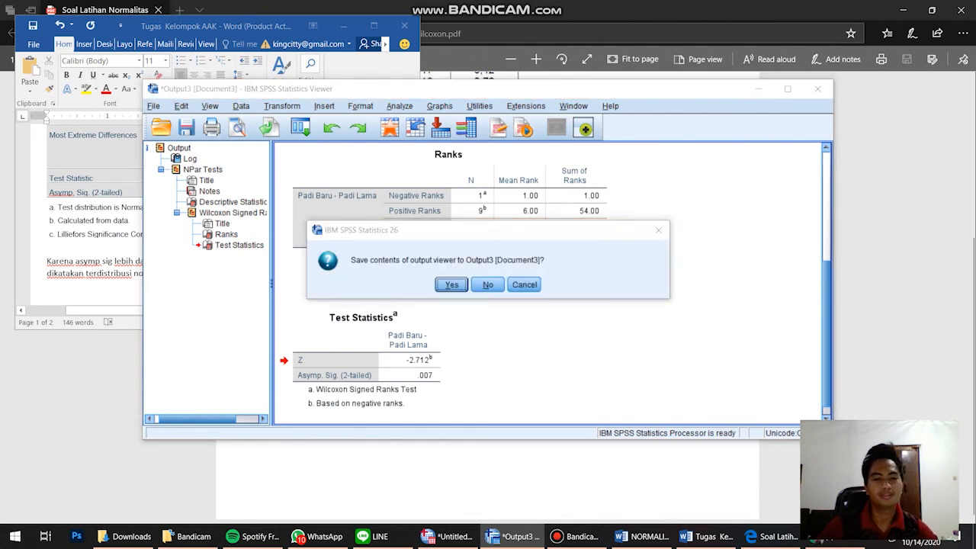
key("Escape")
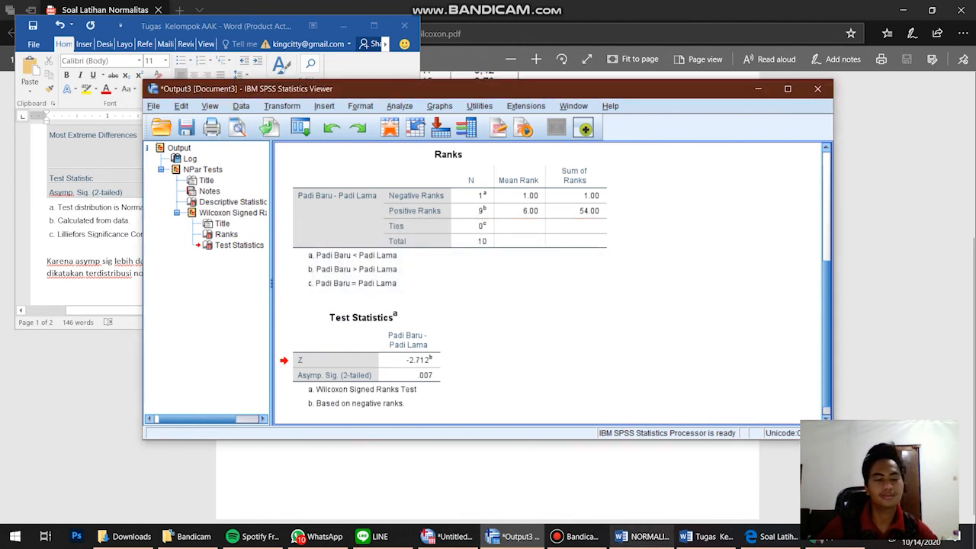